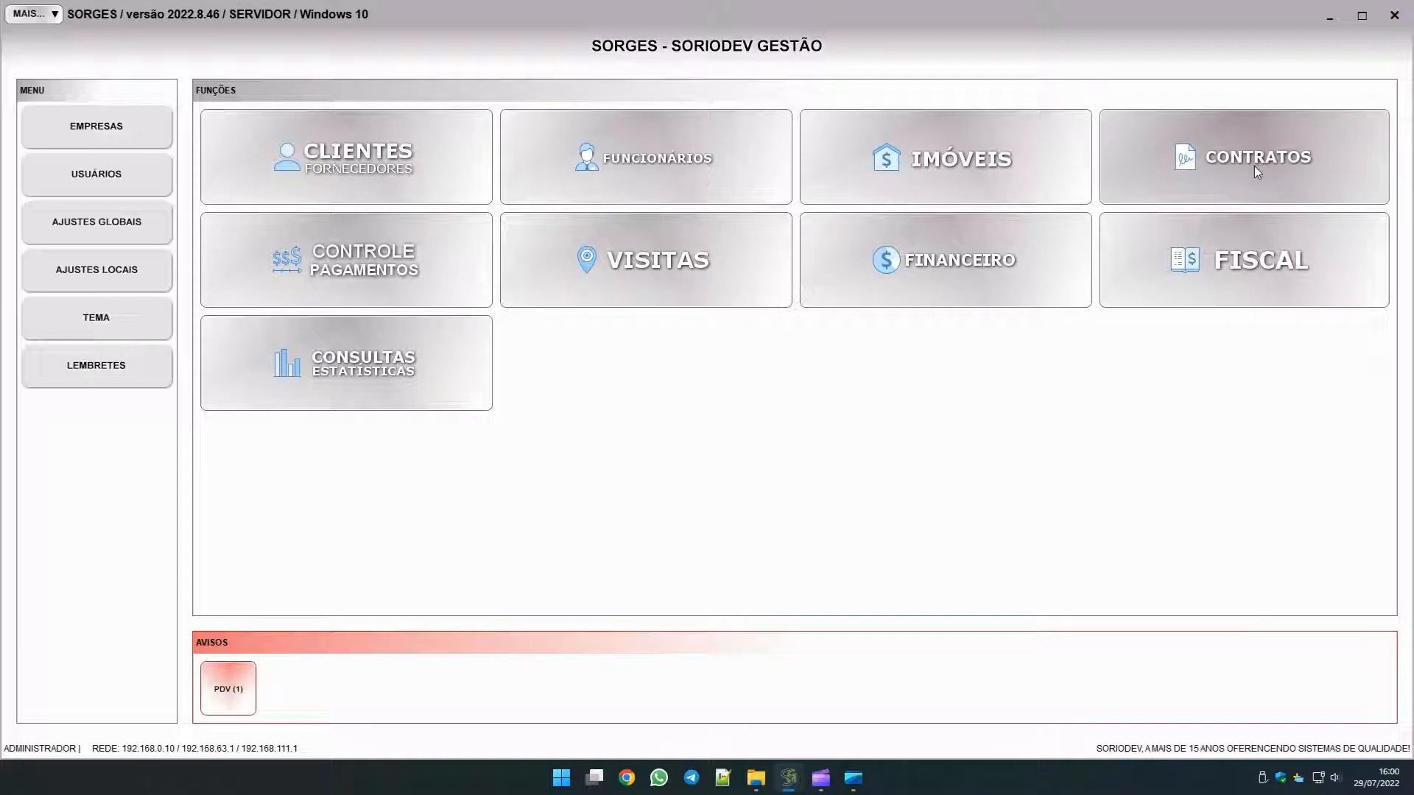
Open the contracts list and start generating a custom document (Gerar Documento Personalizado) for the listed contract.
click(1234, 162)
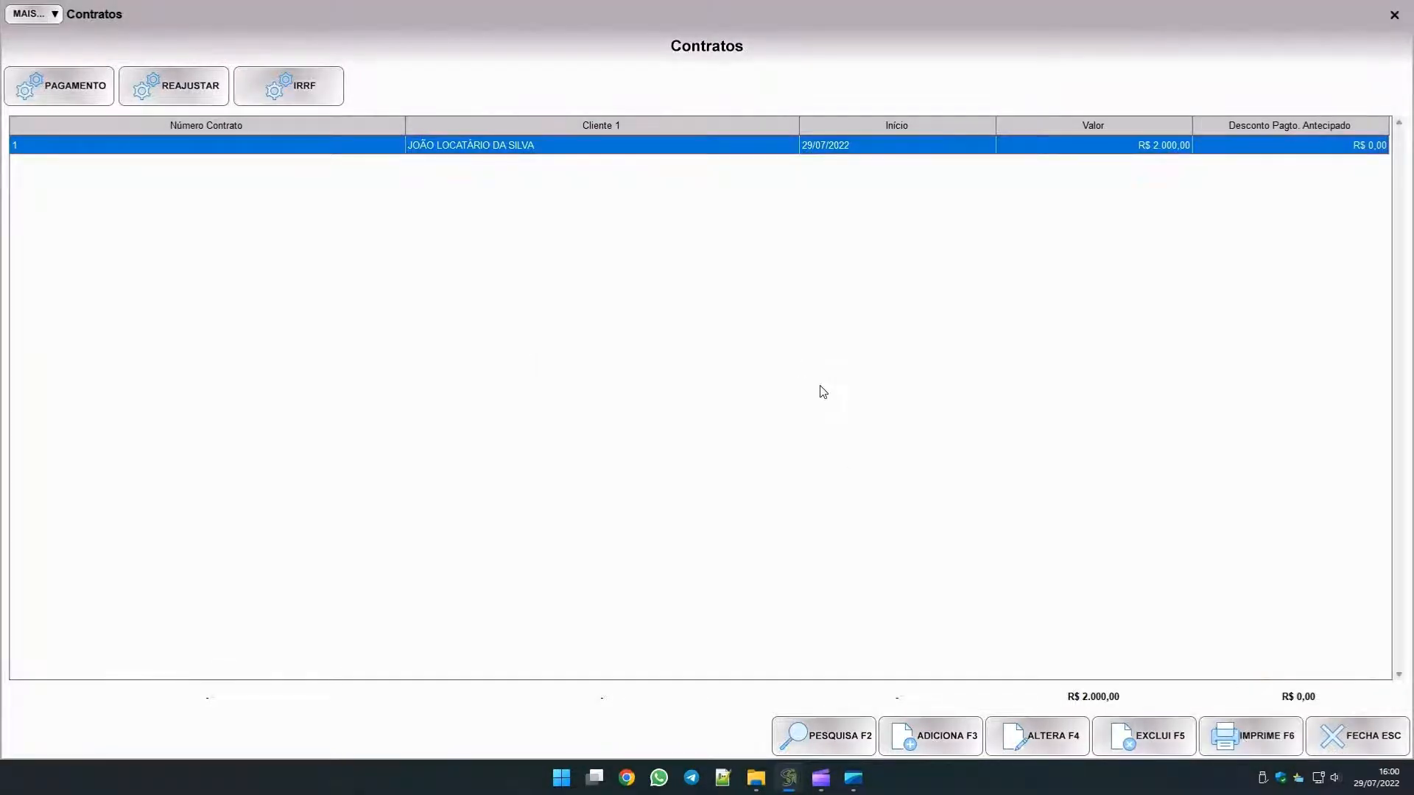
click(1231, 734)
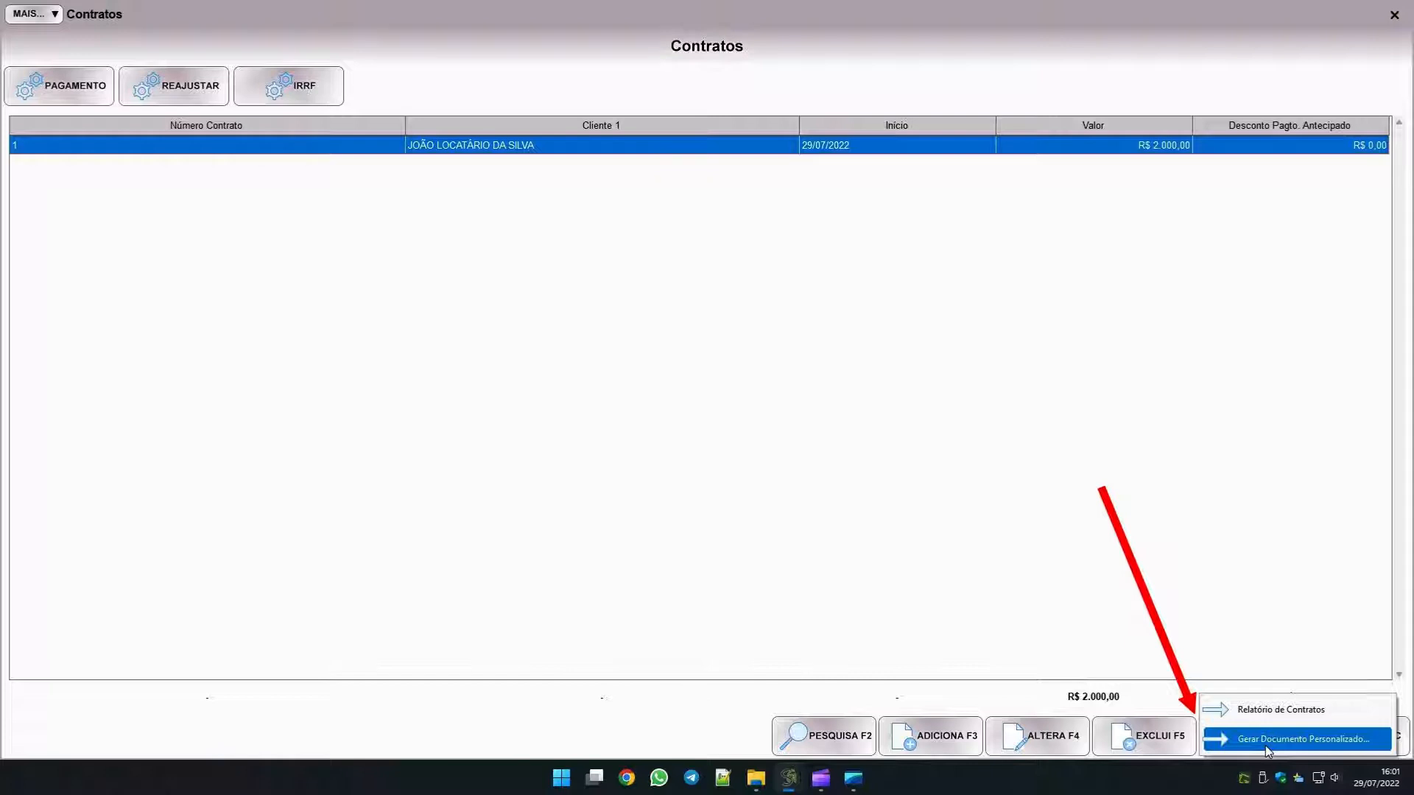
click(1240, 733)
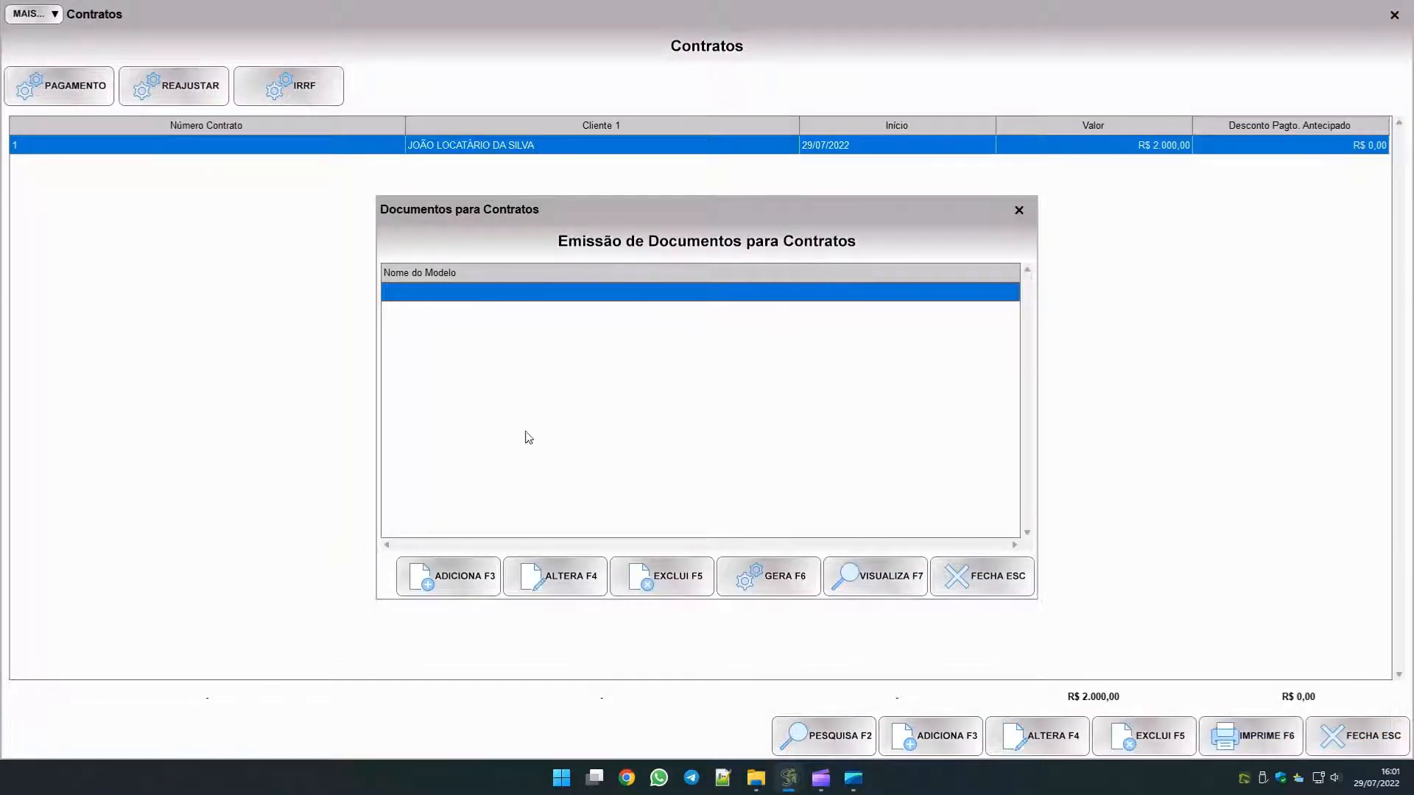
Add a new document model named "Contrato de Locação".
click(449, 576)
text(Contrato)
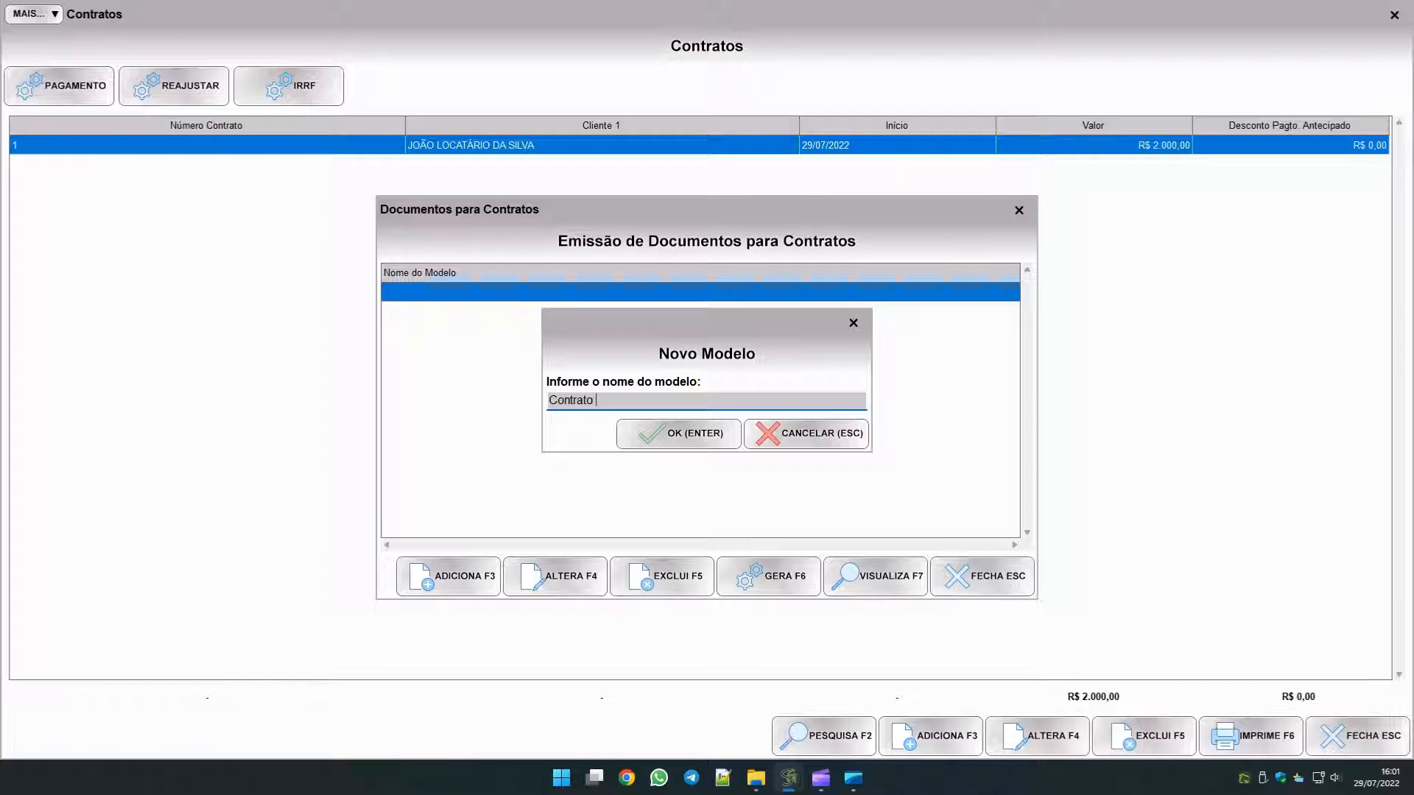
text( de Locação)
click(673, 433)
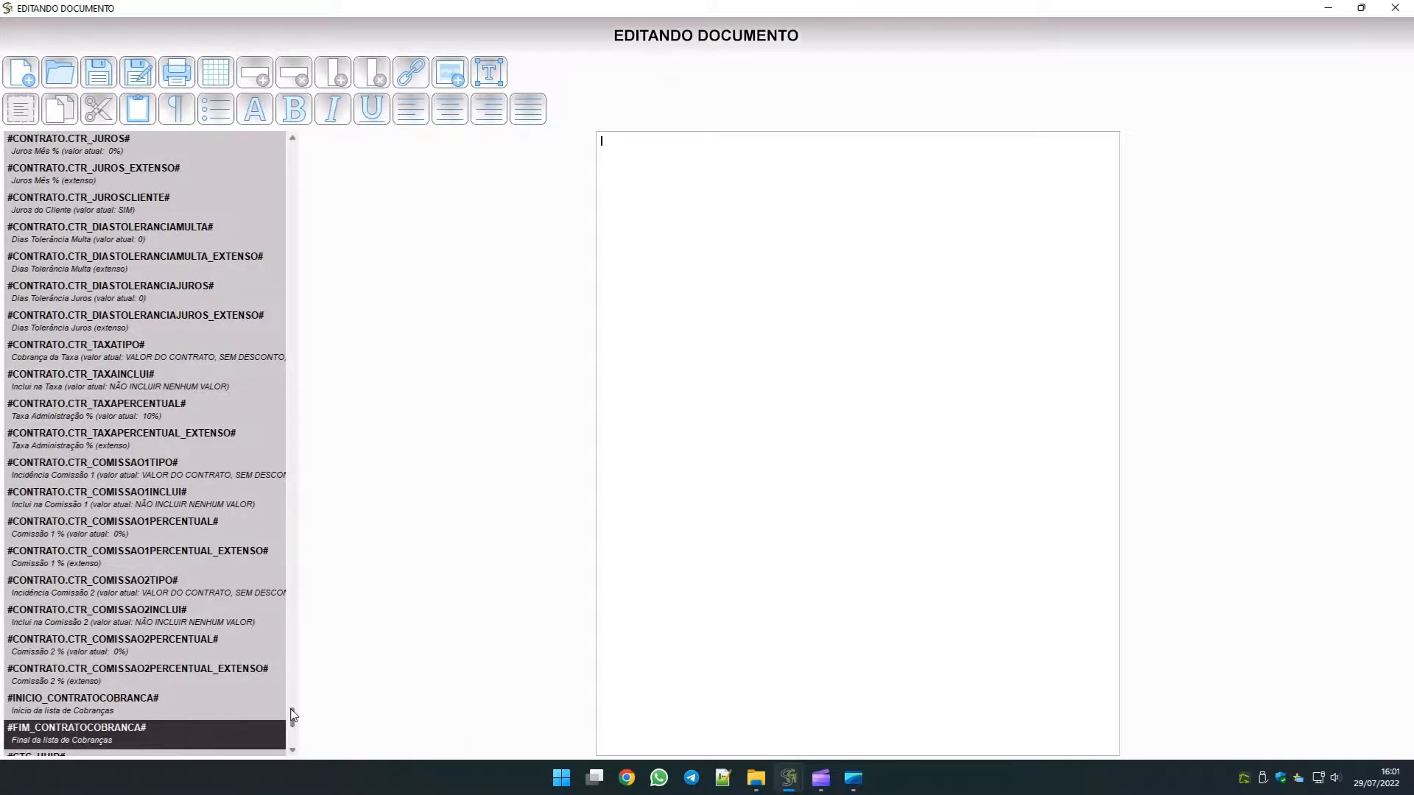
Write the heading "Contrato de Locação" and below it a "Número:" line with the #CONTRATO.CTR_NUMERO# marker.
drag(292, 715, 280, 147)
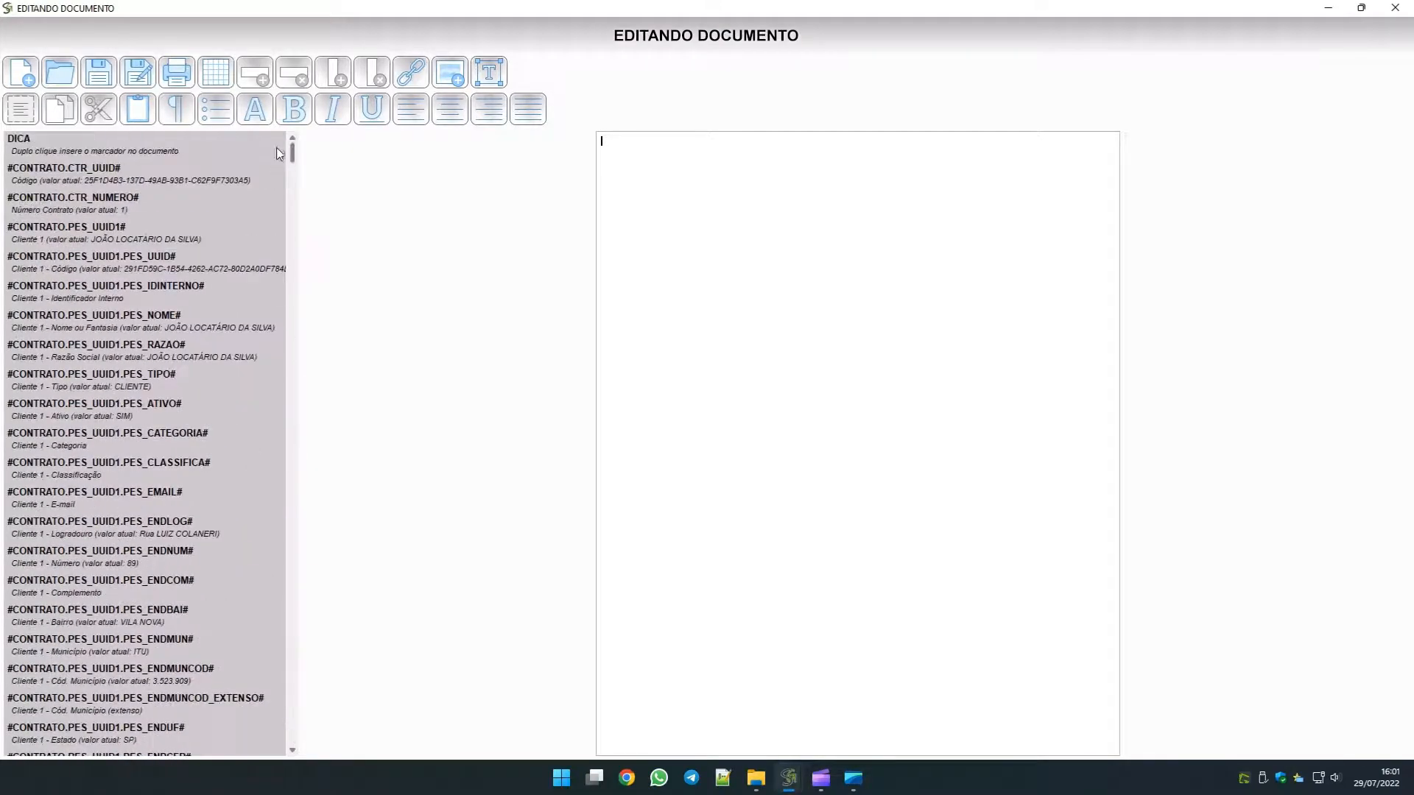
click(135, 180)
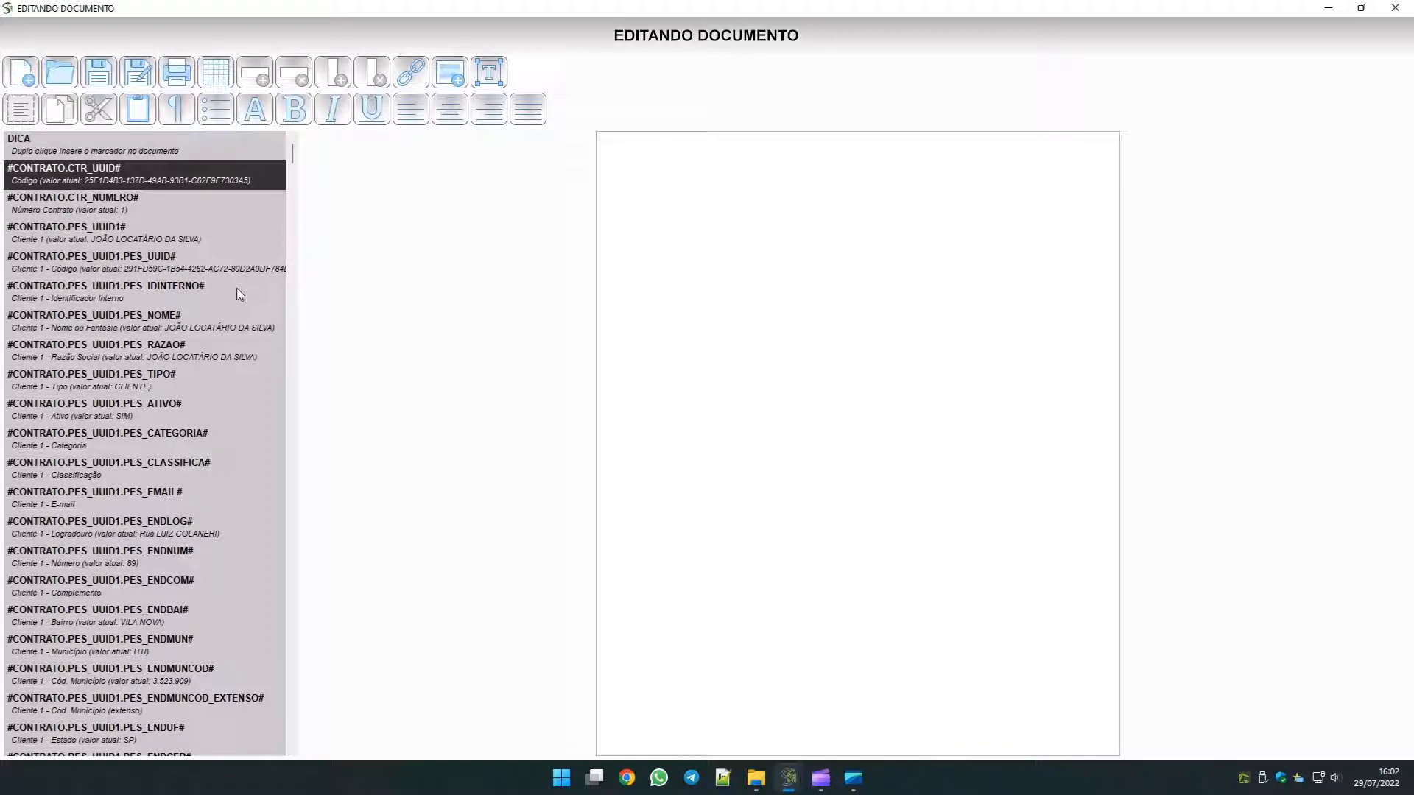
click(636, 175)
text(contrato de Lo)
text(cação)
text(Número:)
click(159, 216)
double_click(161, 215)
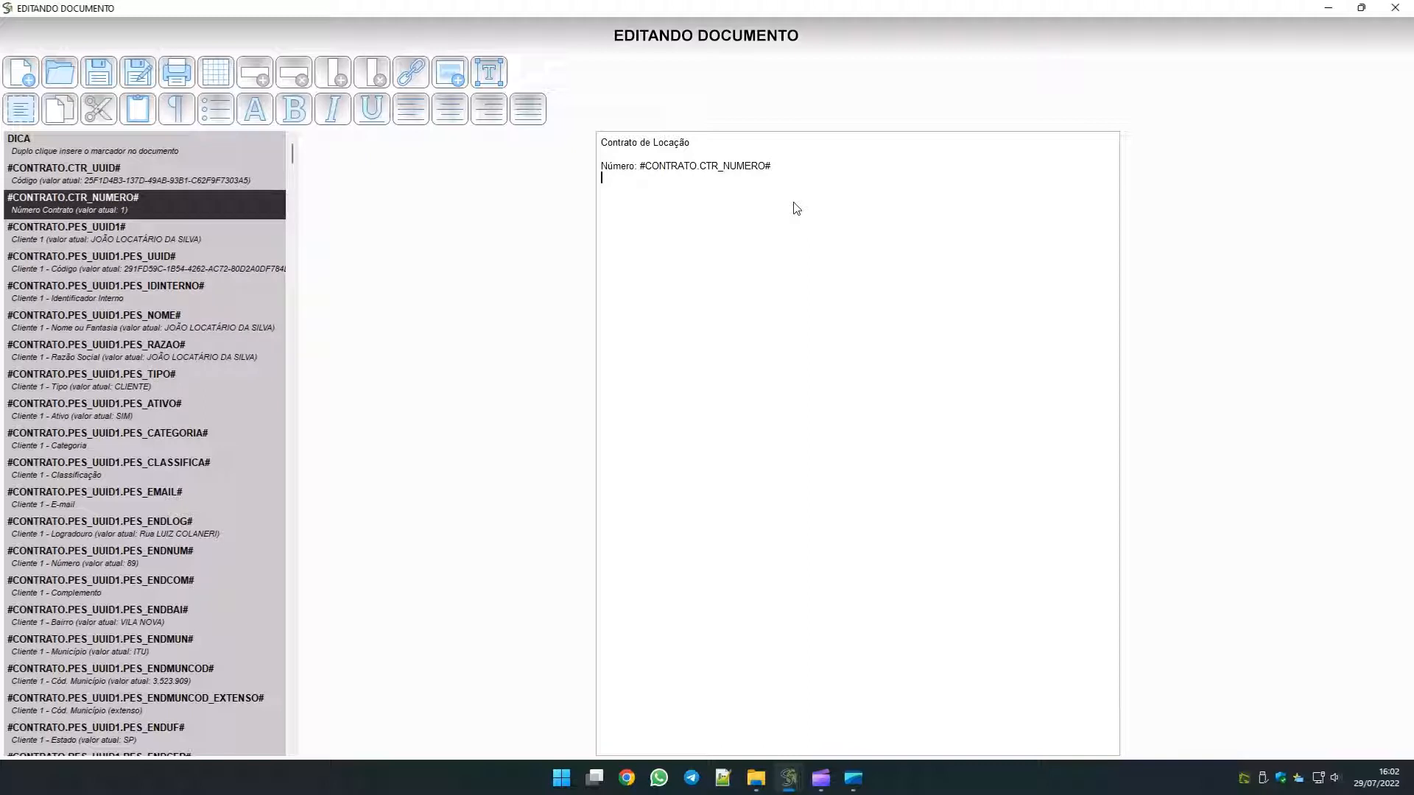
Add an "Inquilino:" label on the line below the contract number.
text(Inqu)
text(ilin)
text(no:)
Switch to the contracts window, open the contract's record and examine its Código, Número Contrato and Cliente 1 fields.
mouse_move(812, 776)
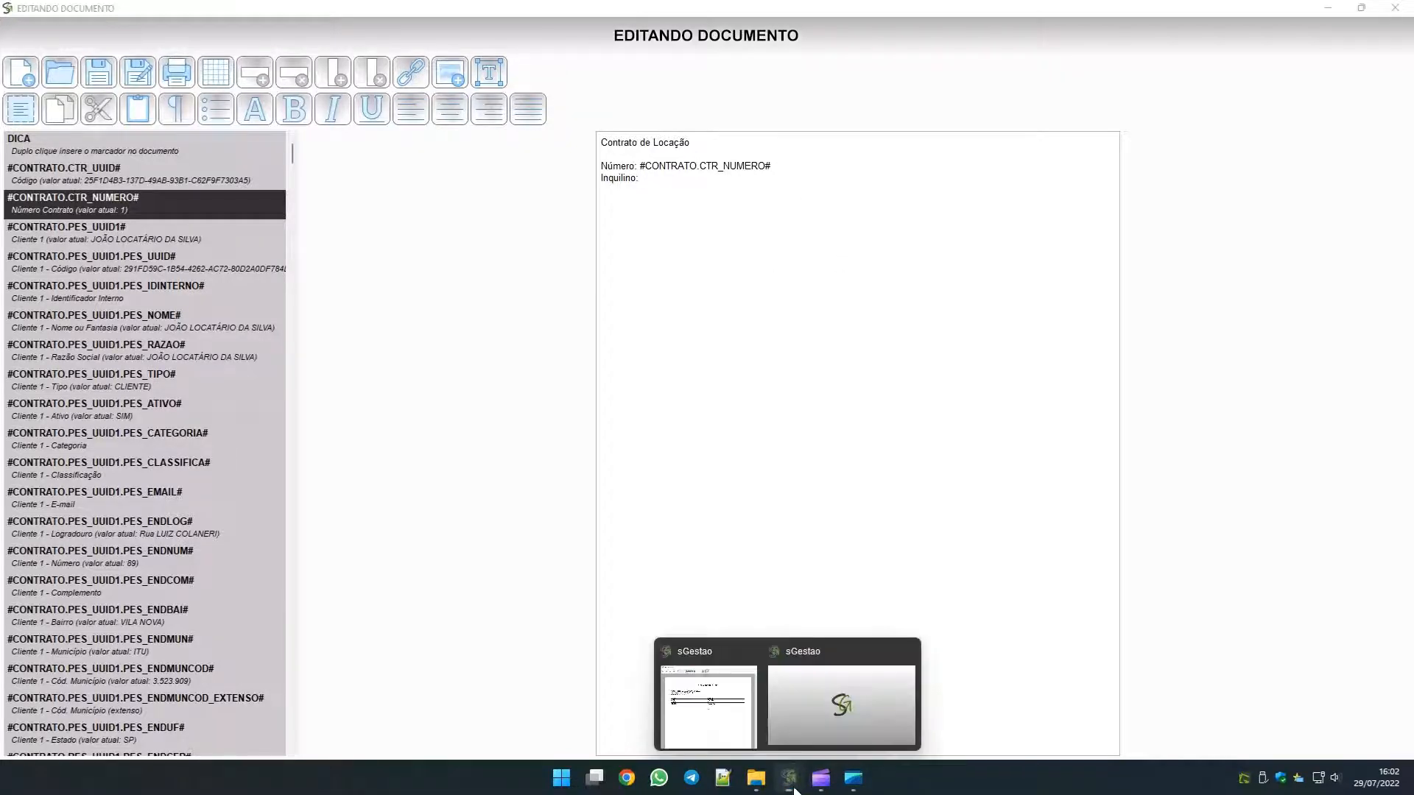
click(838, 720)
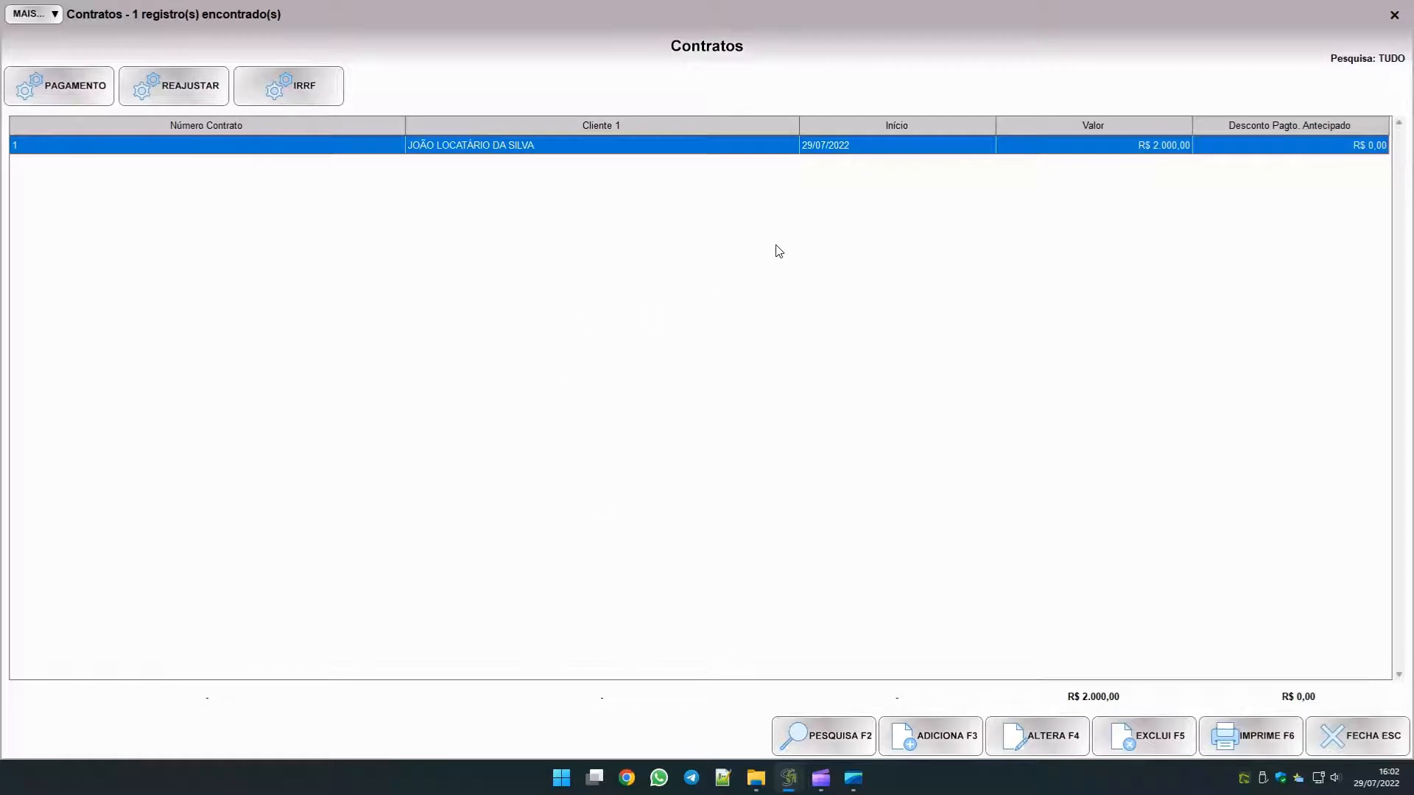
key(F4)
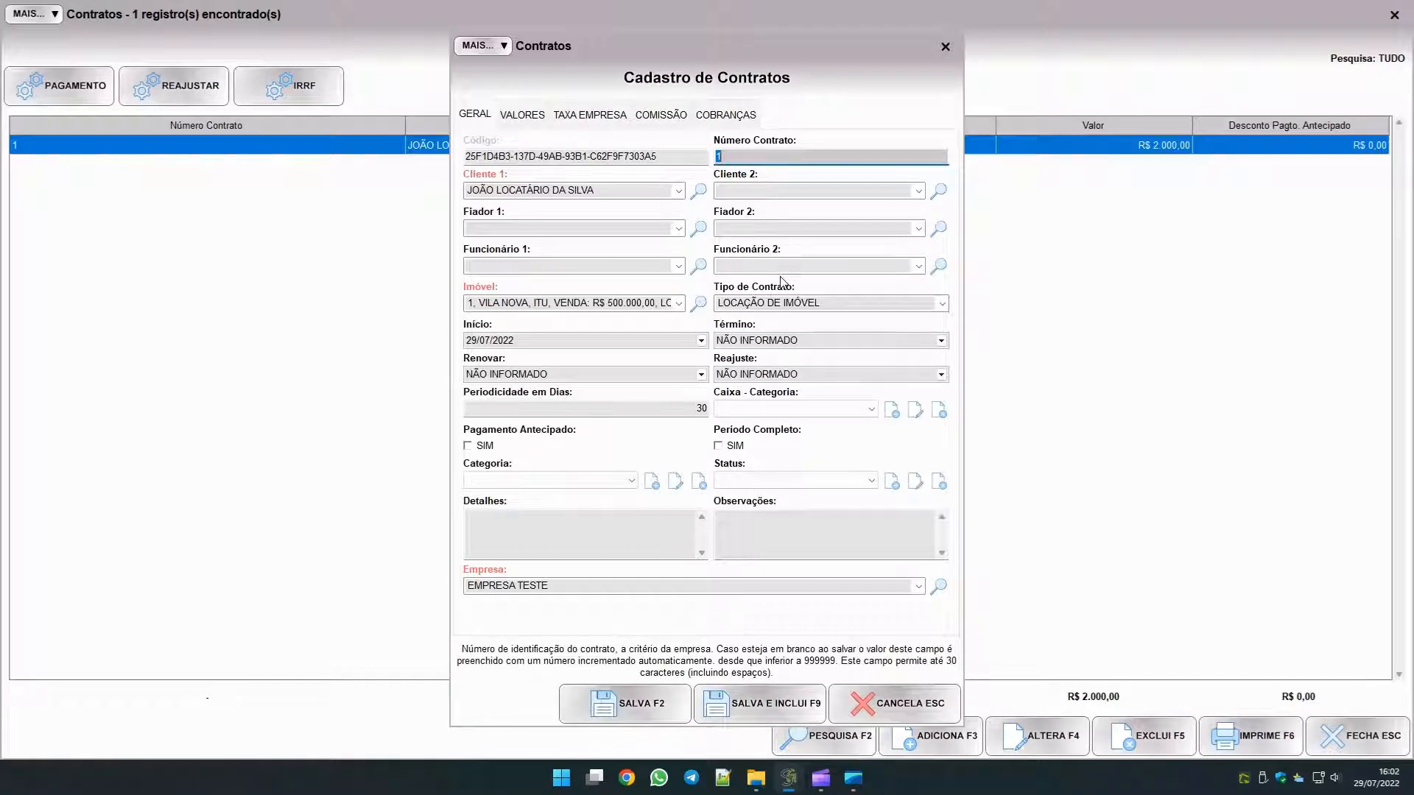
click(632, 158)
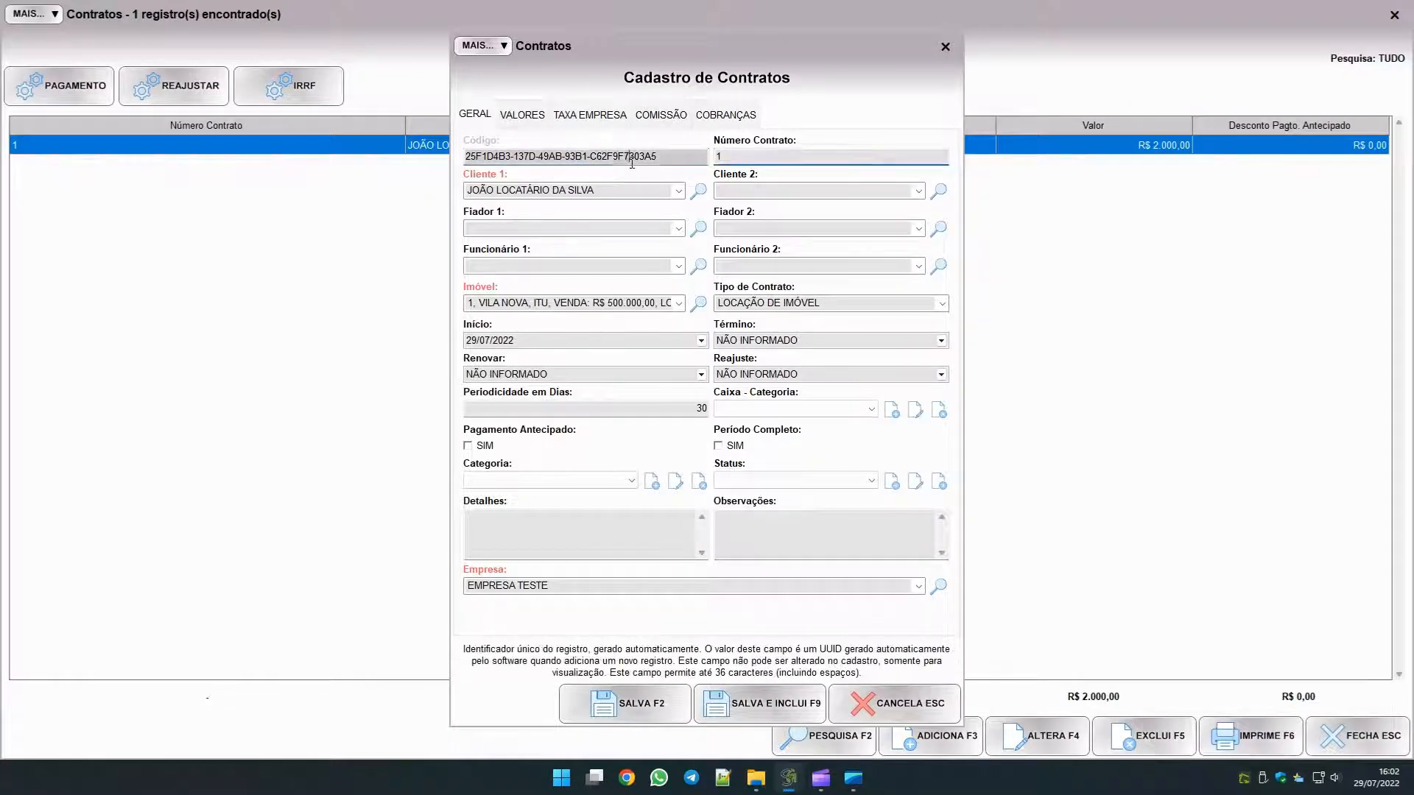
double_click(681, 160)
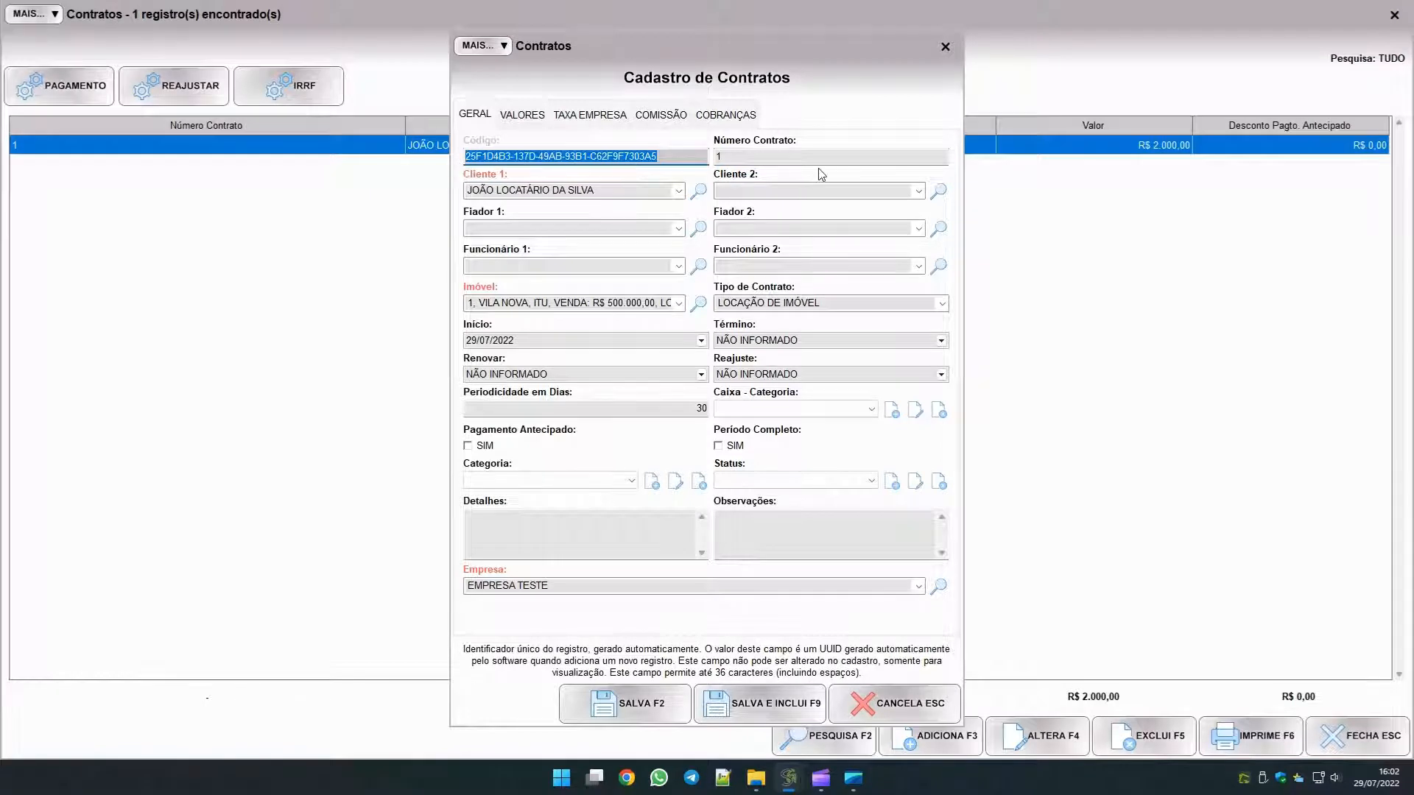
click(835, 159)
key(Tab)
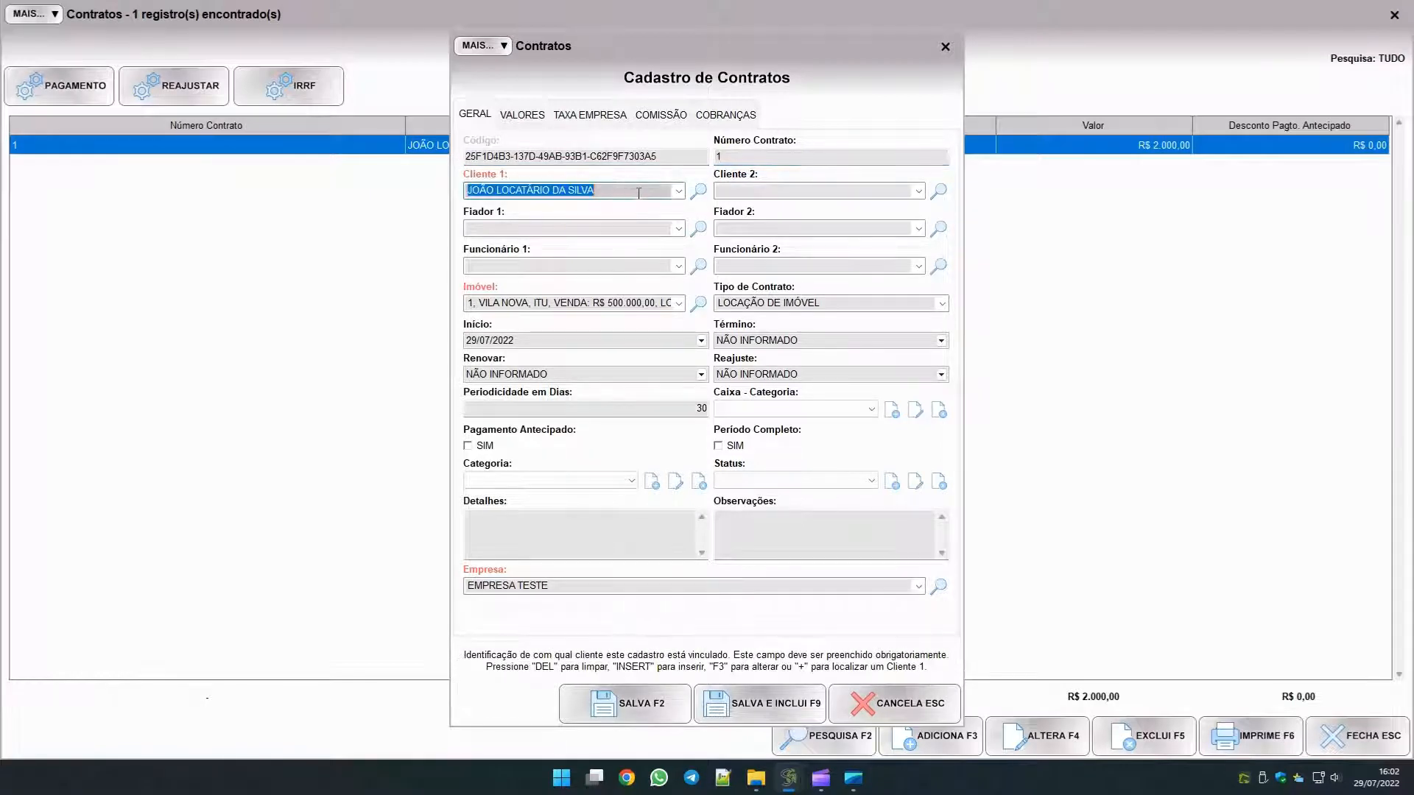
Return to the document editor and examine the markers for the contract code, contract number and Cliente 1 details through the e-mail.
click(788, 777)
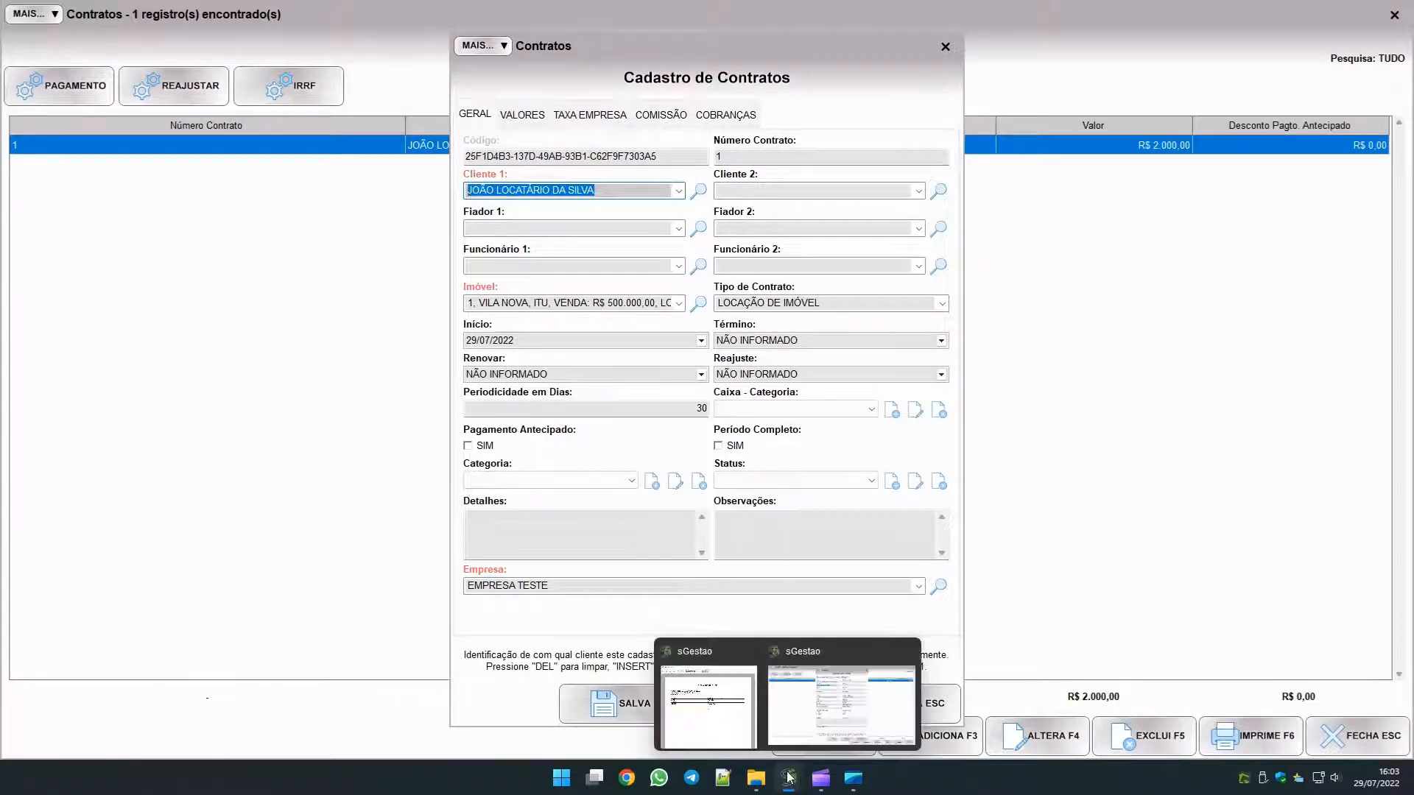
click(688, 711)
click(63, 185)
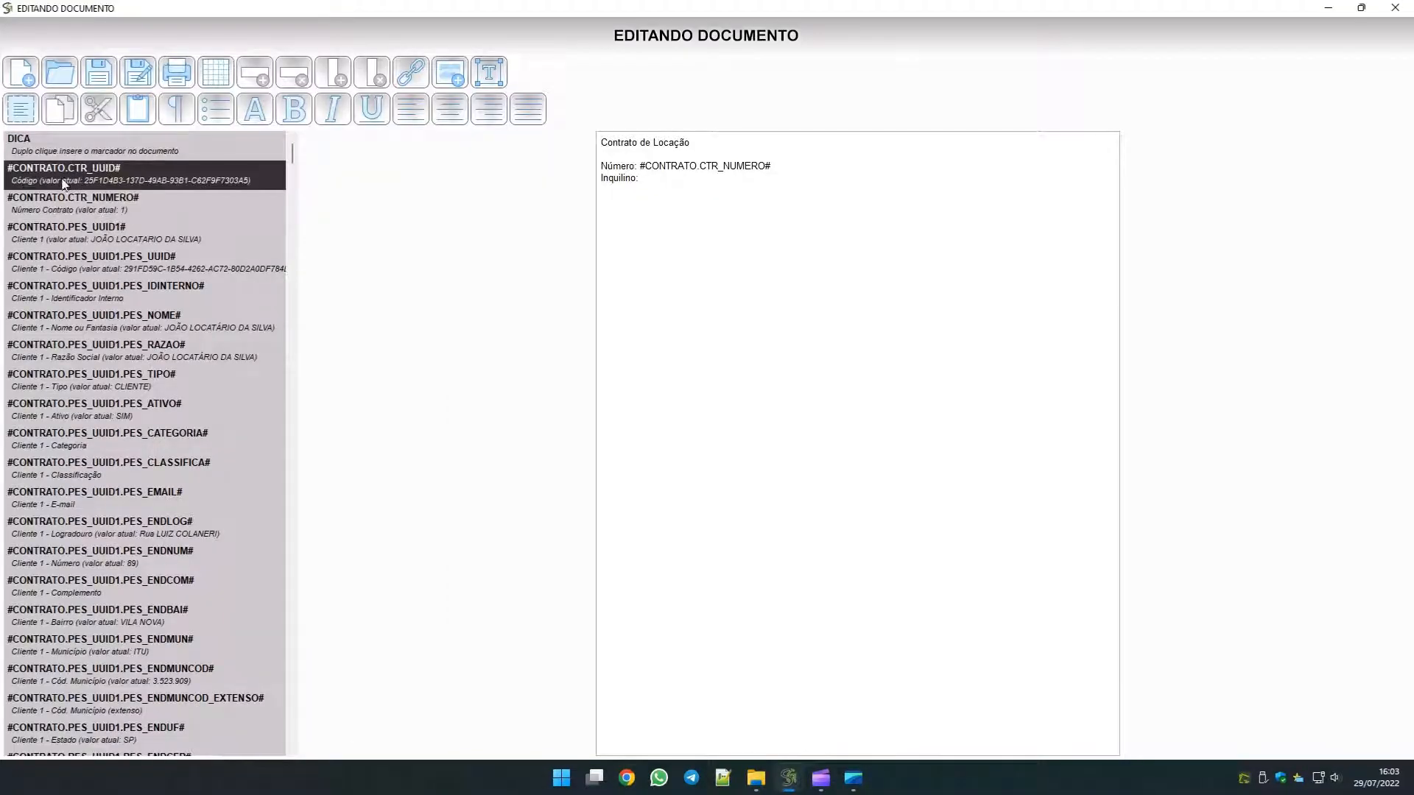
click(117, 213)
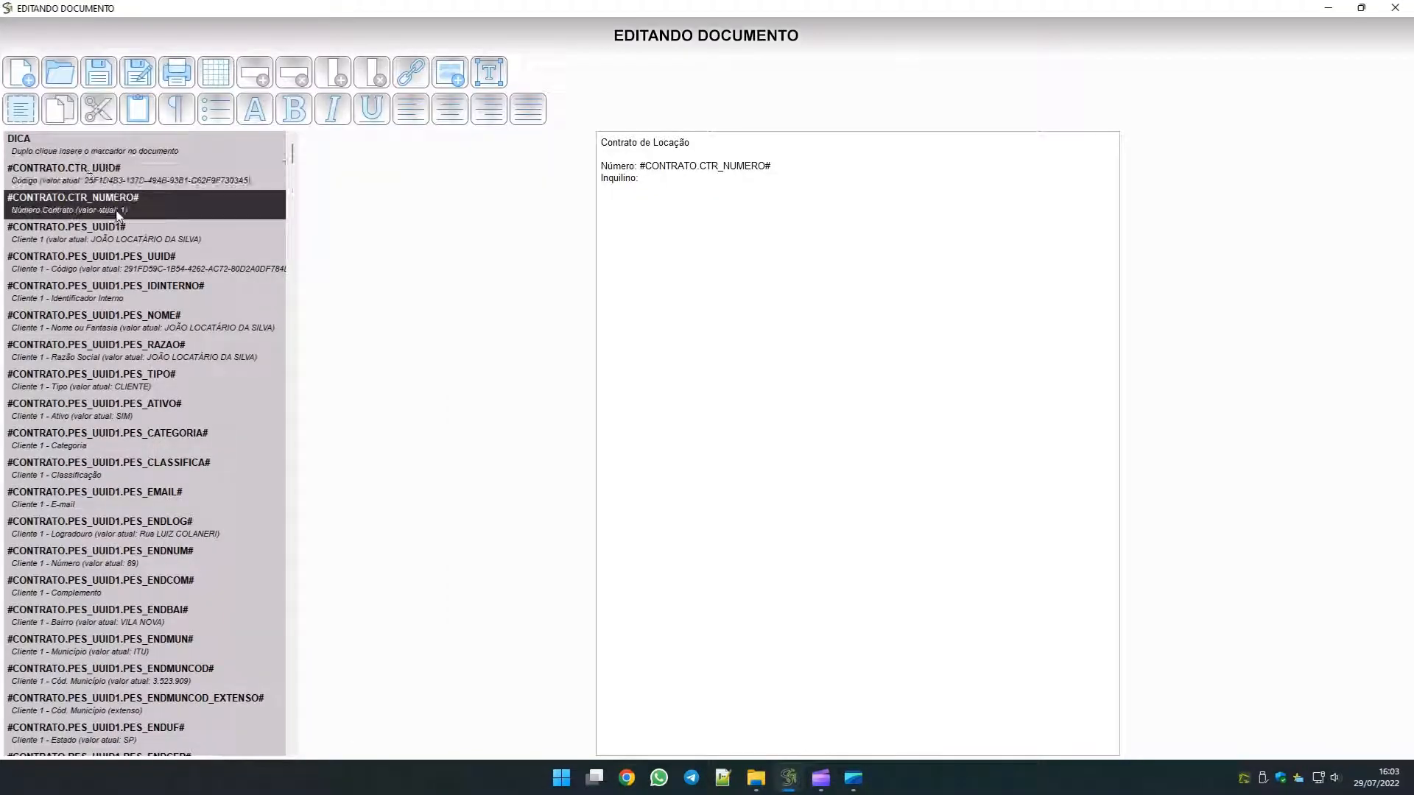
click(121, 234)
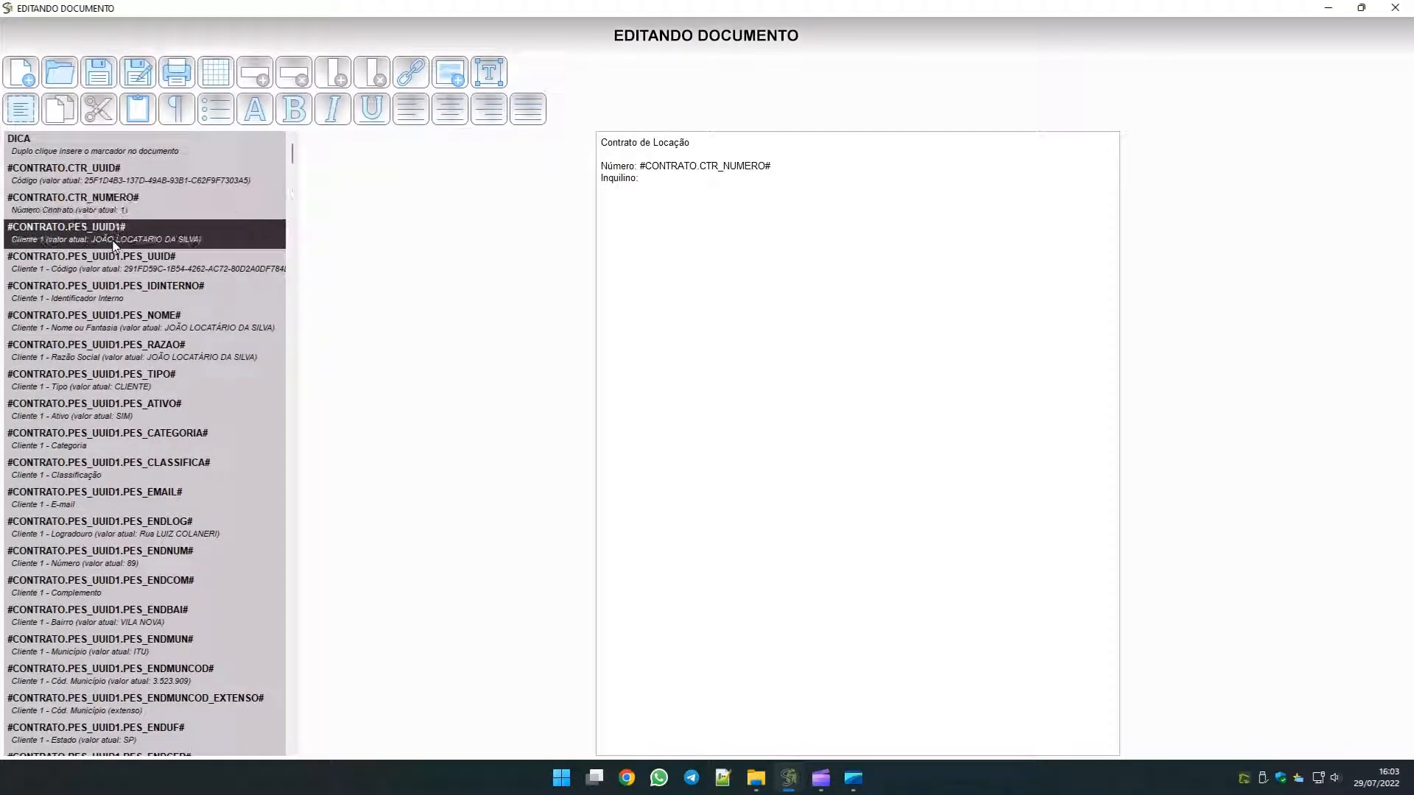
click(157, 274)
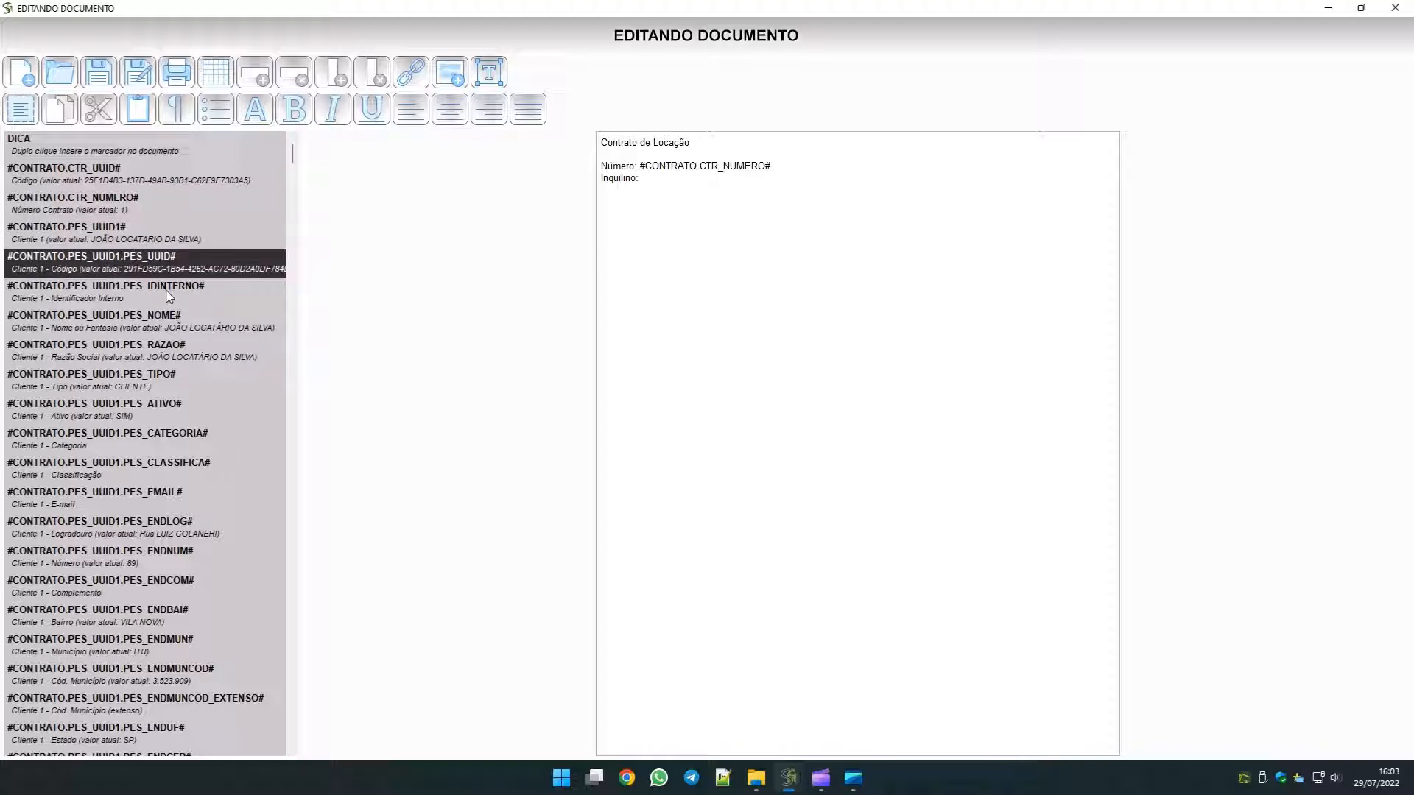
click(172, 318)
click(176, 357)
click(179, 405)
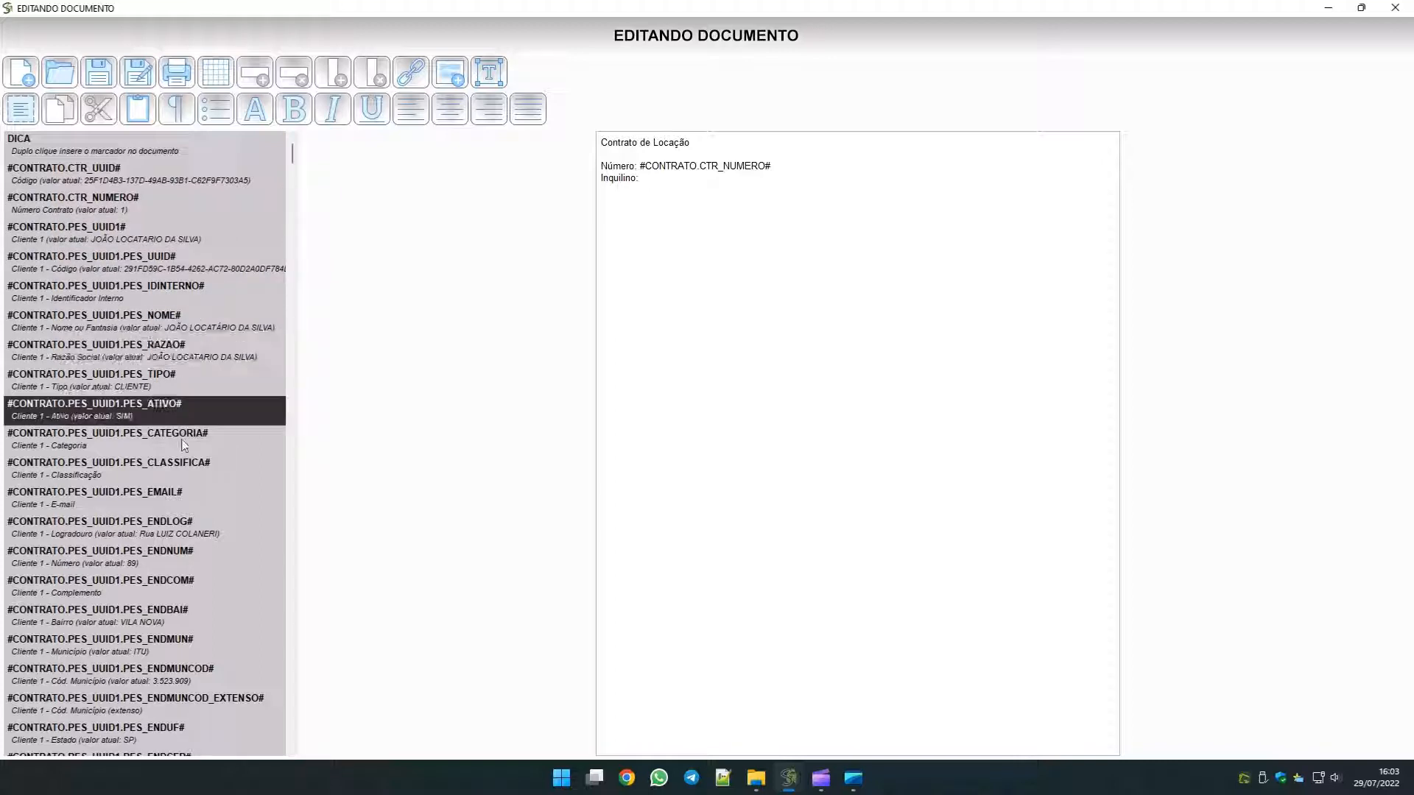
click(184, 445)
click(184, 474)
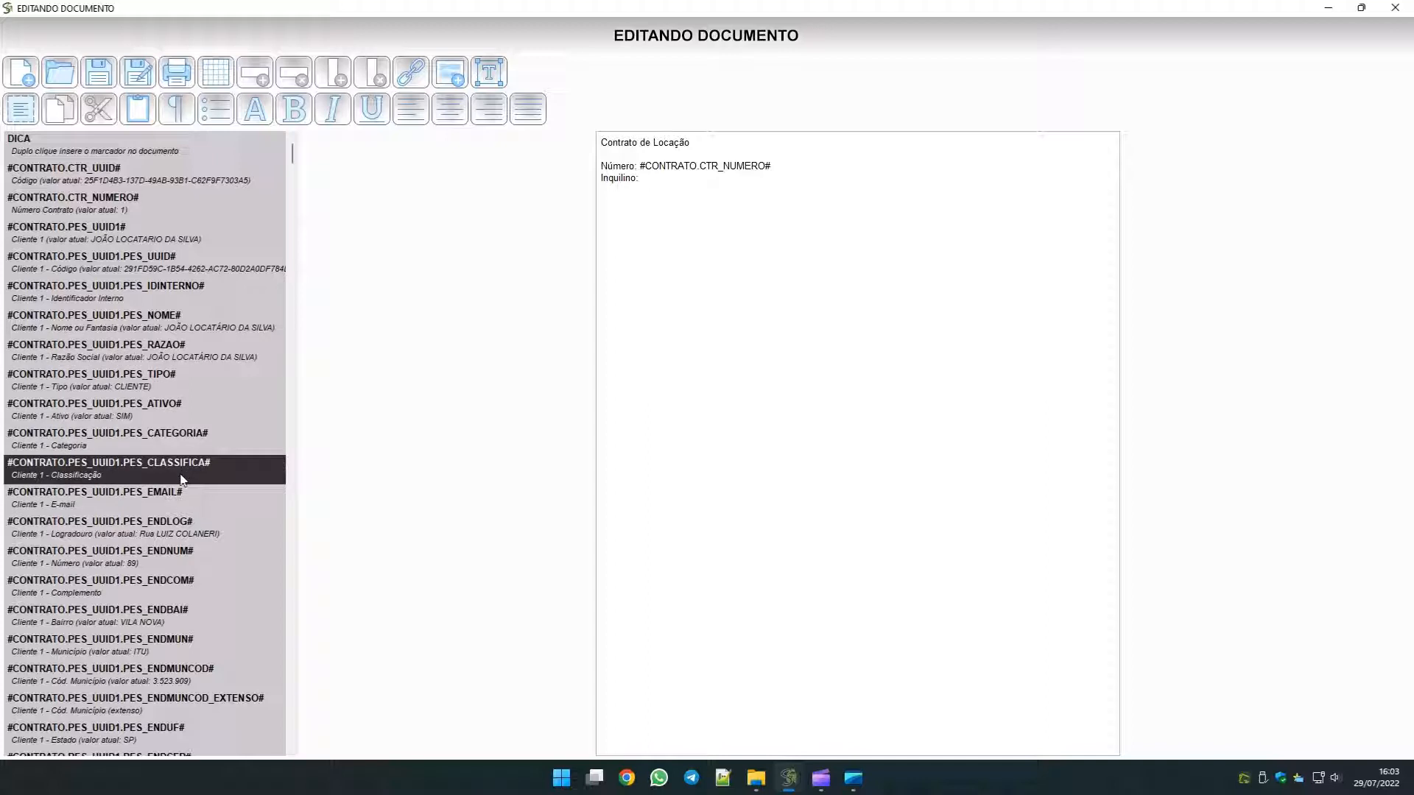
click(174, 507)
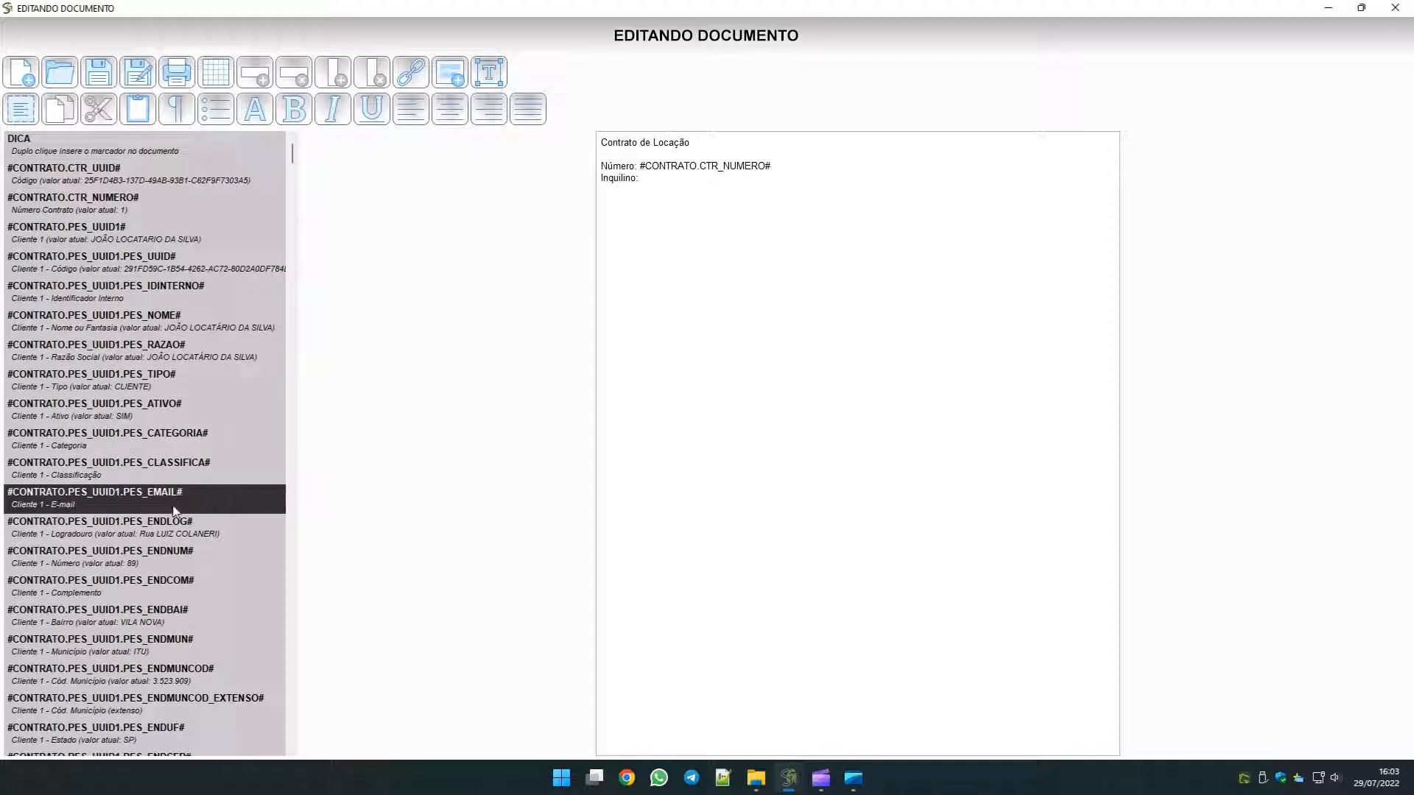
Insert the Cliente 1 name marker #CONTRATO.PES_UUID1.PES_NOME# after "Inquilino:".
click(161, 328)
mouse_move(293, 165)
mouse_down()
mouse_move(293, 187)
mouse_move(292, 165)
mouse_up()
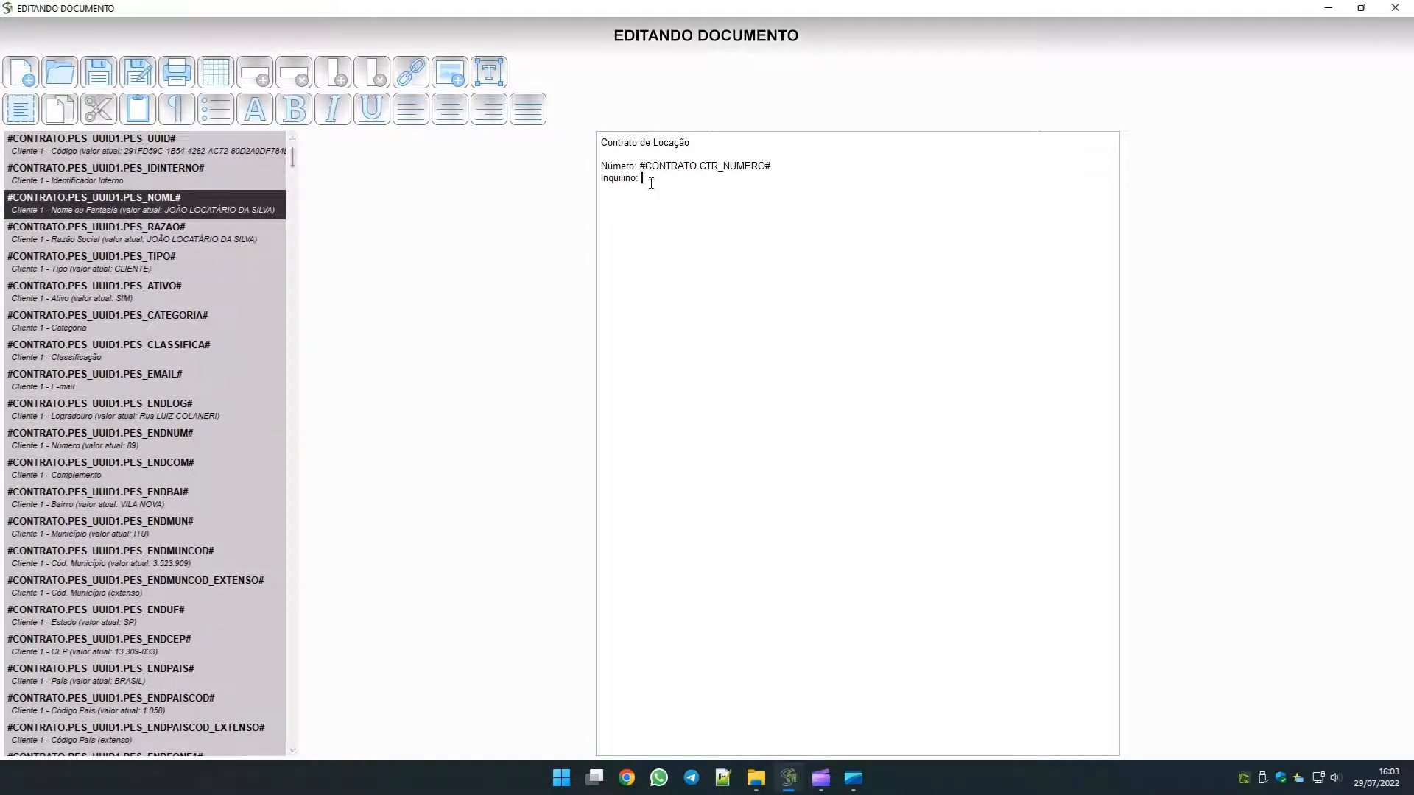
double_click(184, 213)
Add an "Endereço:" line with the Cliente 1 street marker #CONTRATO.PES_UUID1.PES_ENDLOG#.
text(Endere)
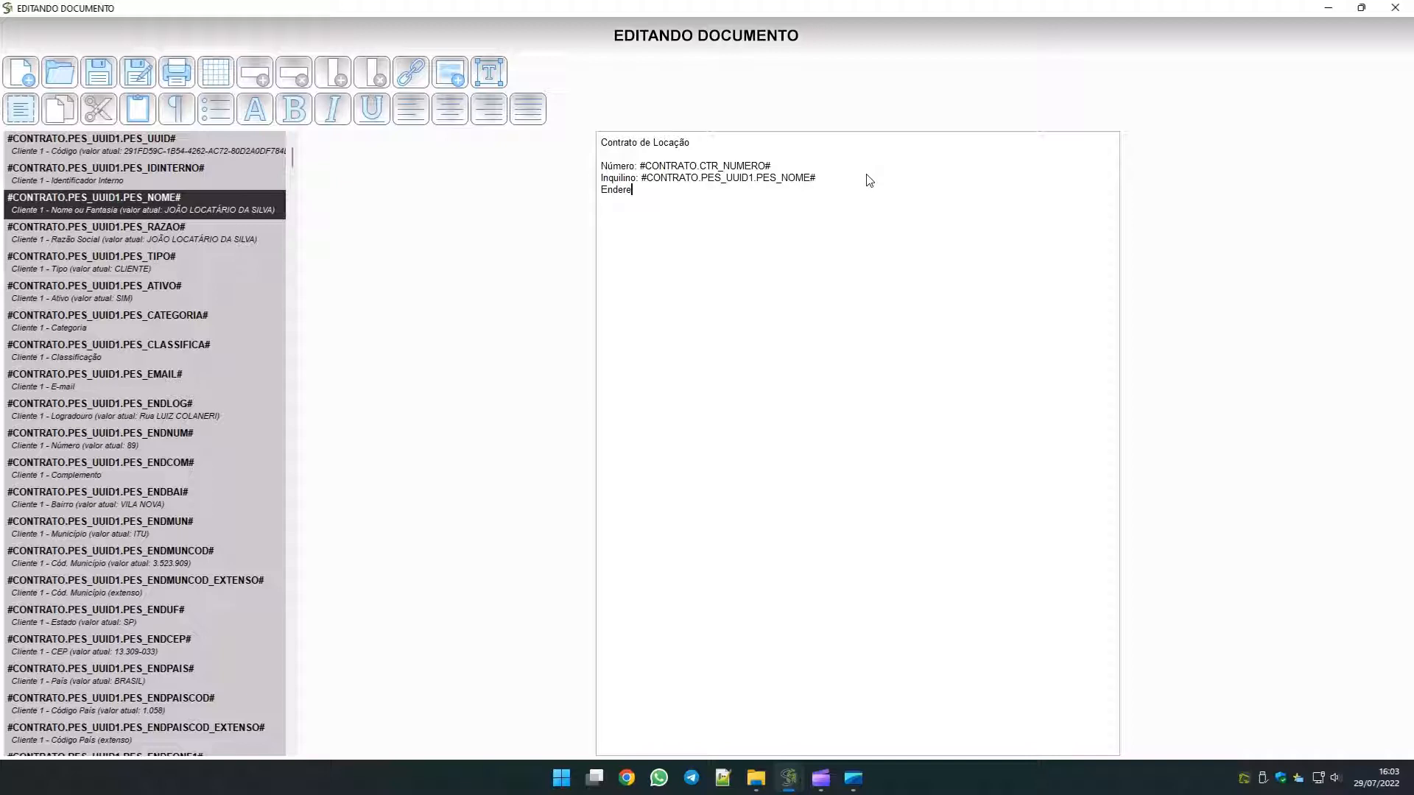
text(ço:)
double_click(179, 410)
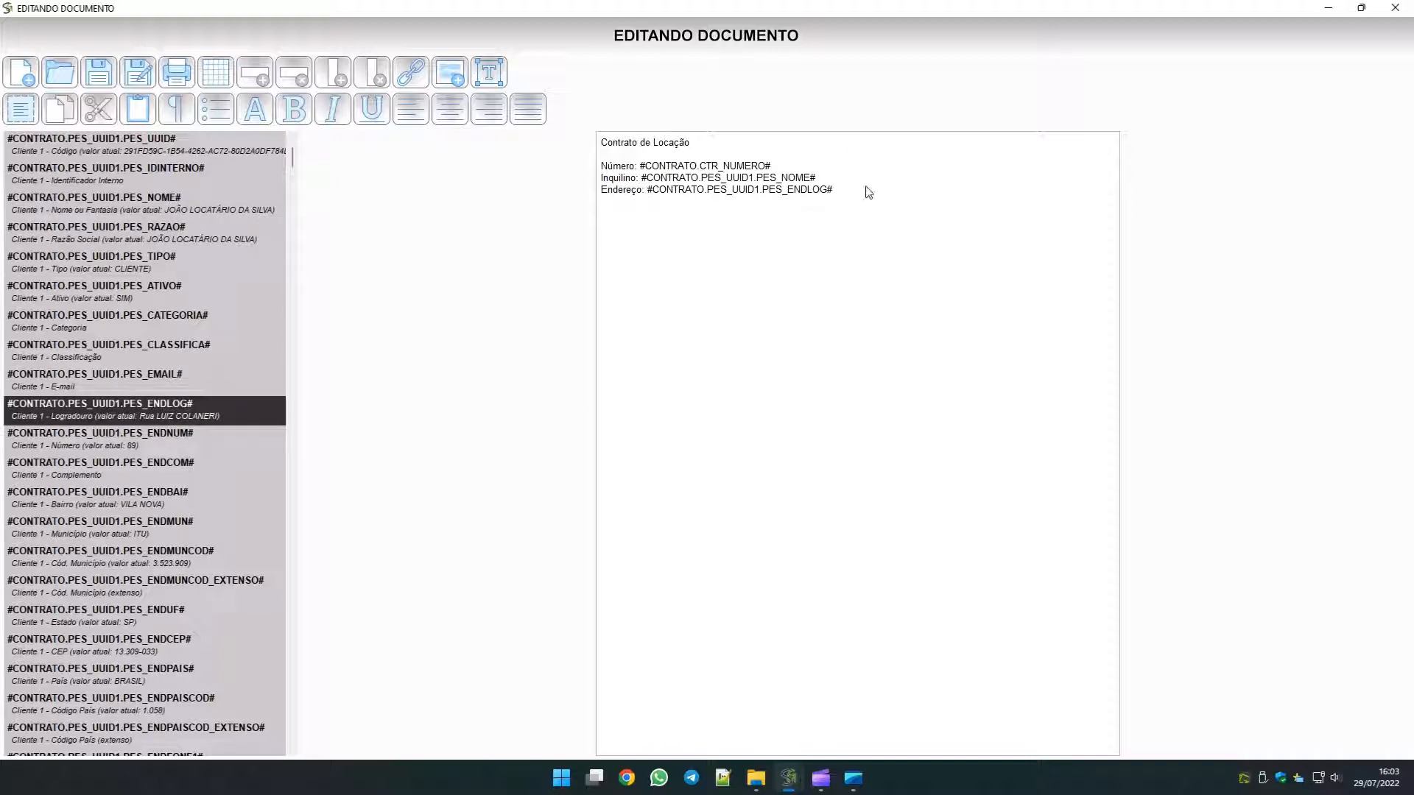
Add a "Telefone:" line with the Cliente 1 phone marker #CONTRATO.PES_UUID1.PES_ENDFONE1#.
text(Telefone:)
scroll(171, 617, down, 3)
scroll(171, 617, down, 1)
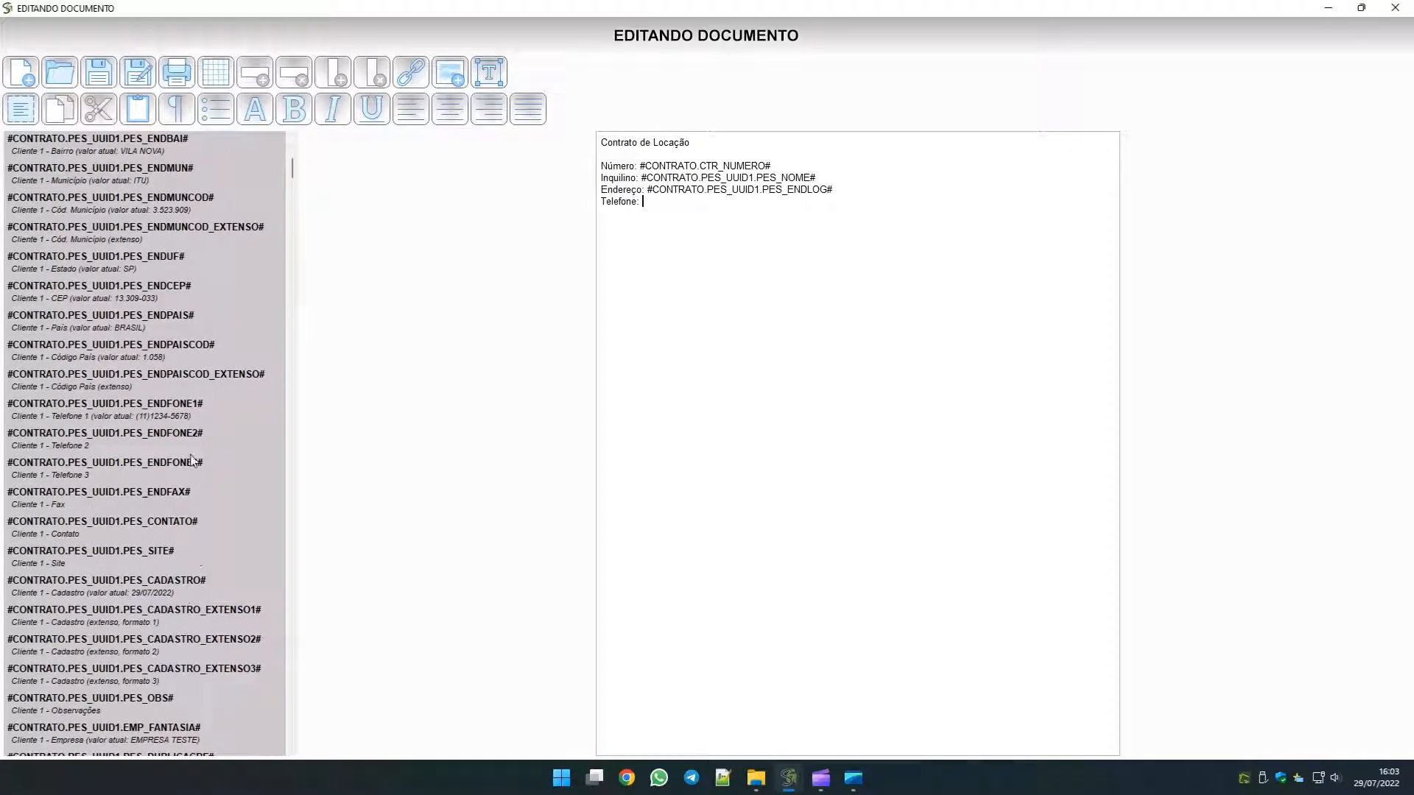
click(195, 410)
double_click(195, 410)
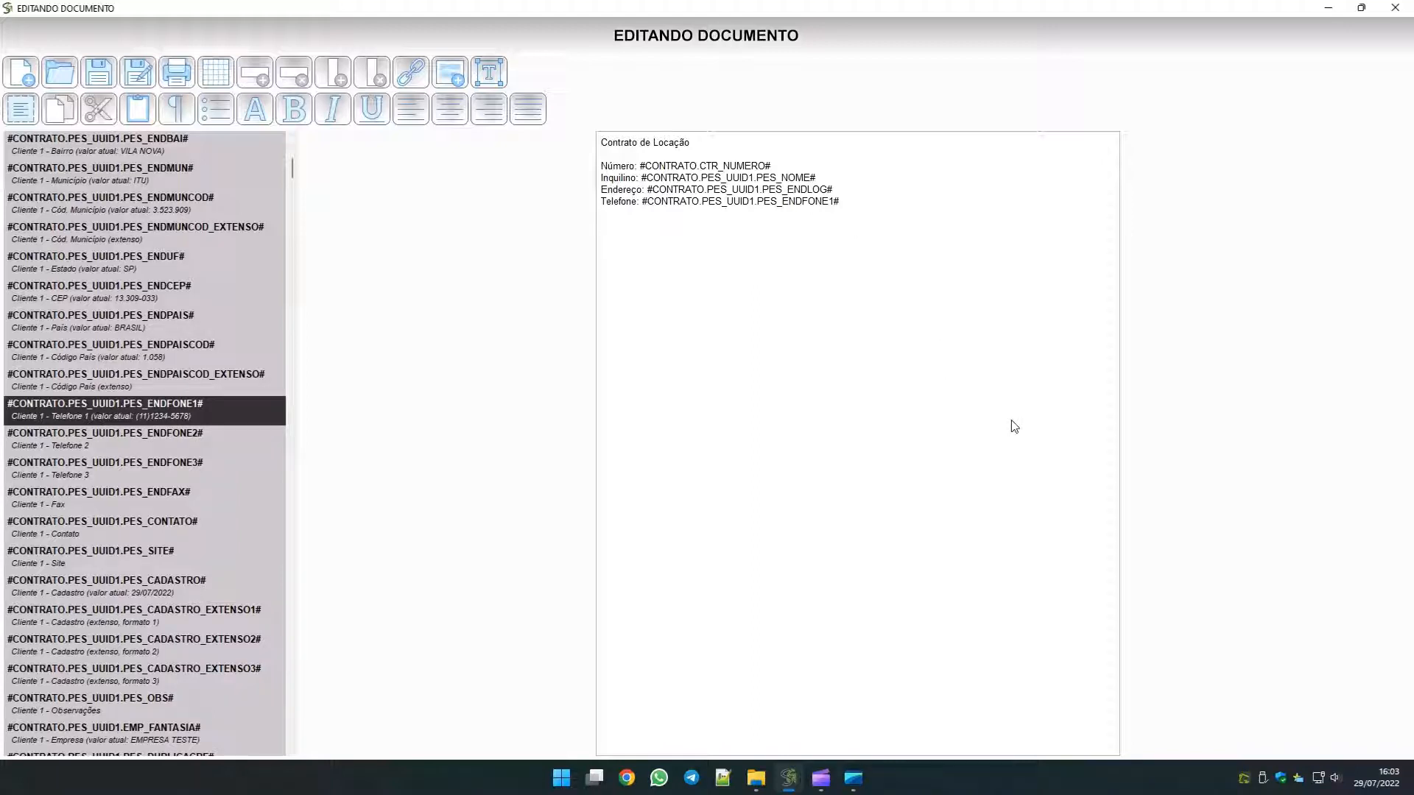
Leave a blank line after the phone line and add the label "Imóvel:".
key(Return)
key(Return)
text(Imóvel)
Switch to the contract's record and examine the Cliente 2, Fiador, Funcionário and Imóvel fields in order.
click(792, 786)
click(846, 690)
key(Tab)
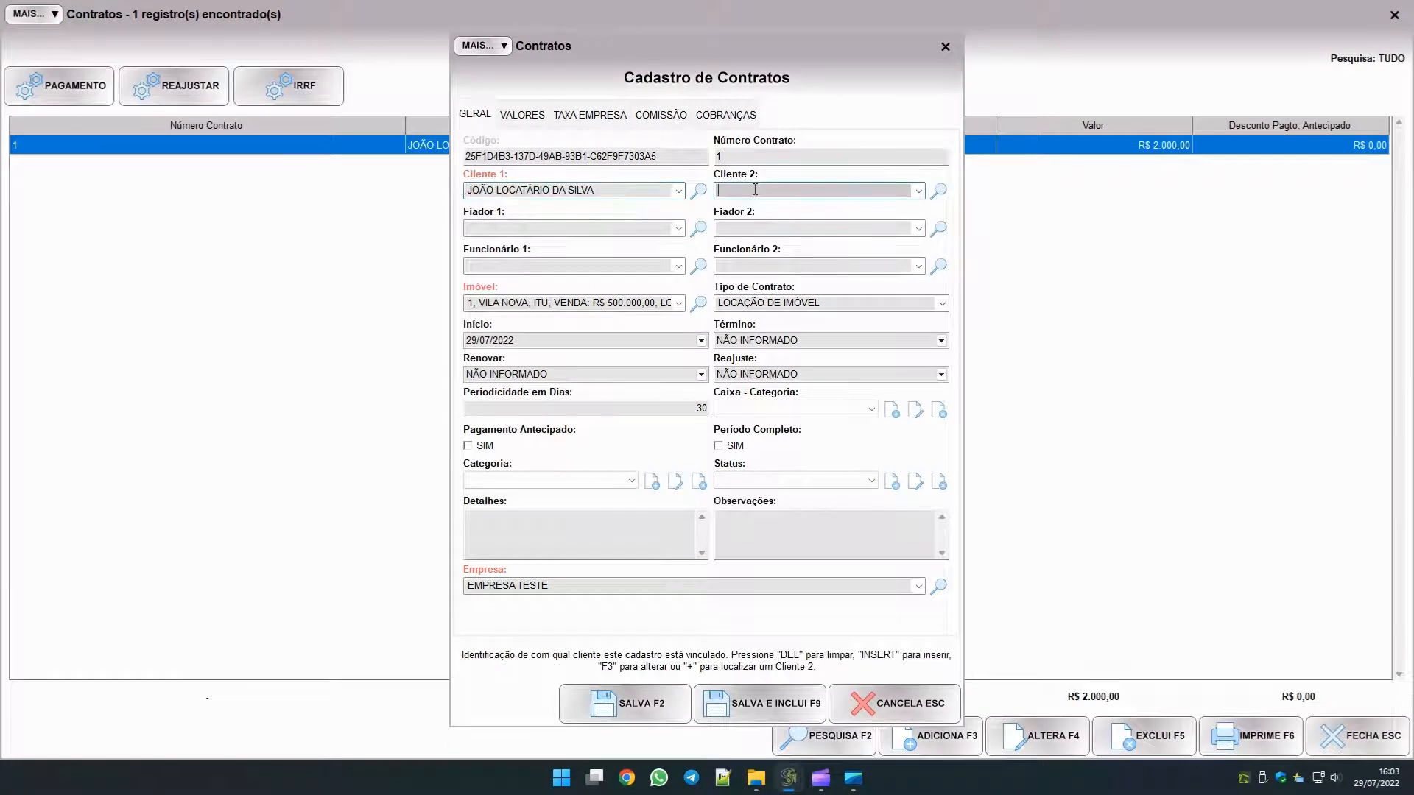
click(593, 222)
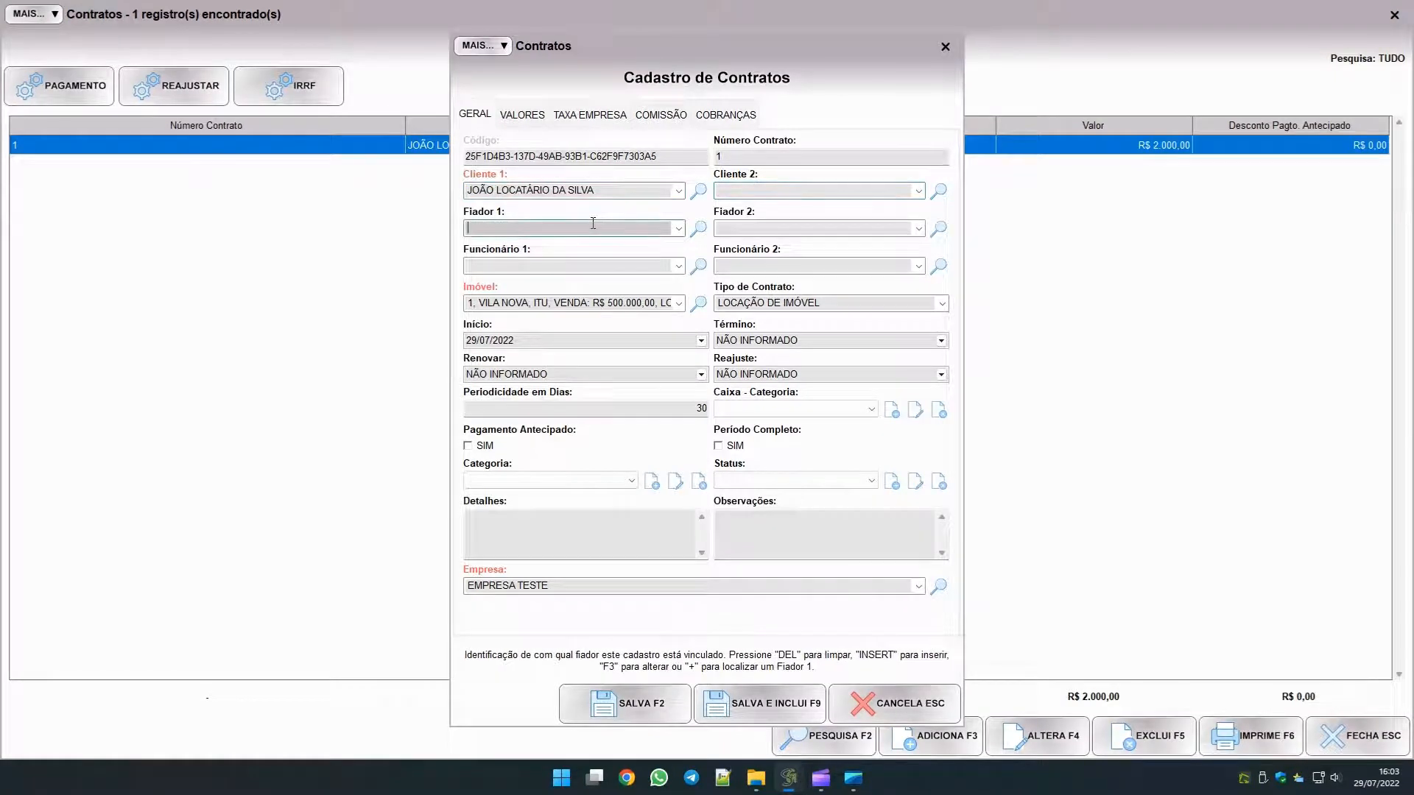
click(787, 229)
click(575, 266)
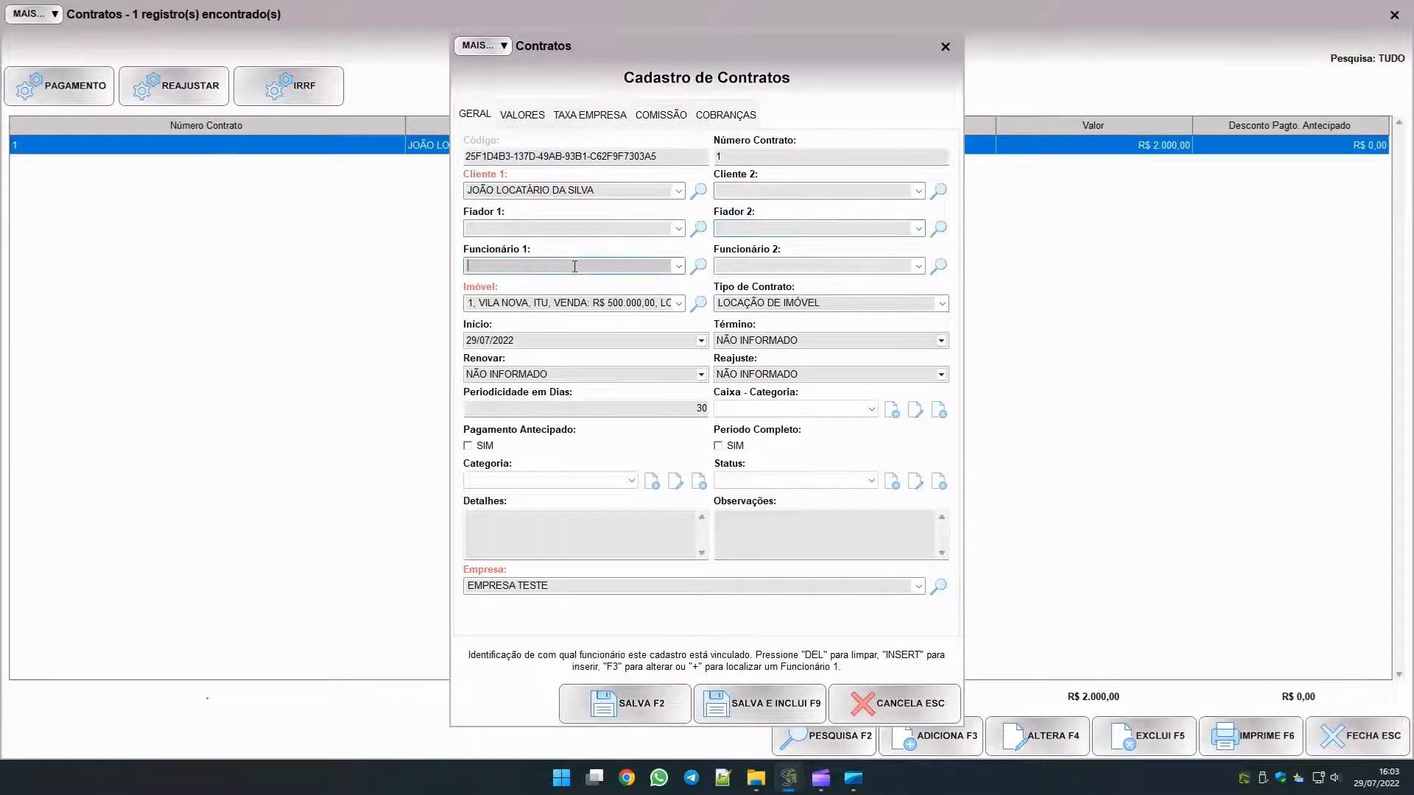
key(Tab)
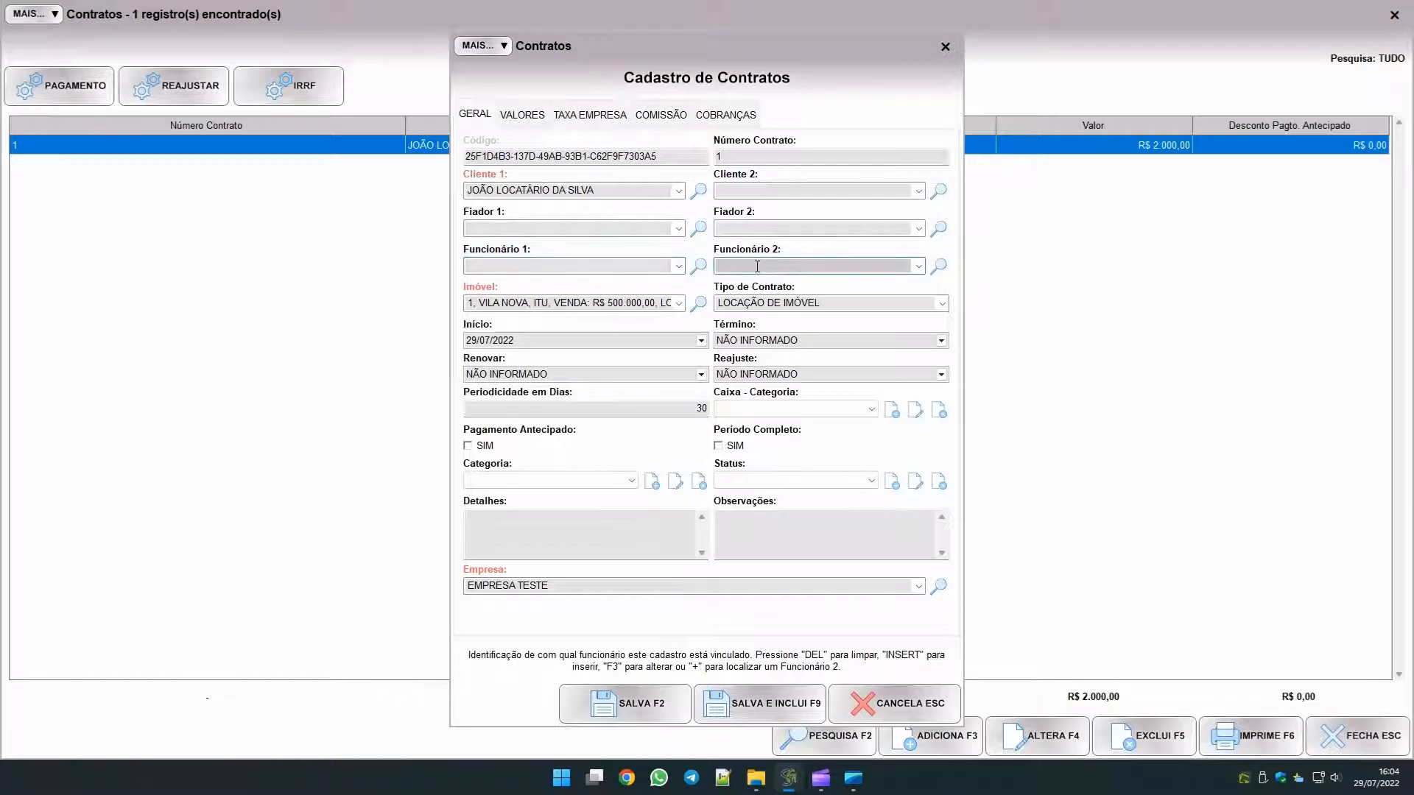
click(569, 310)
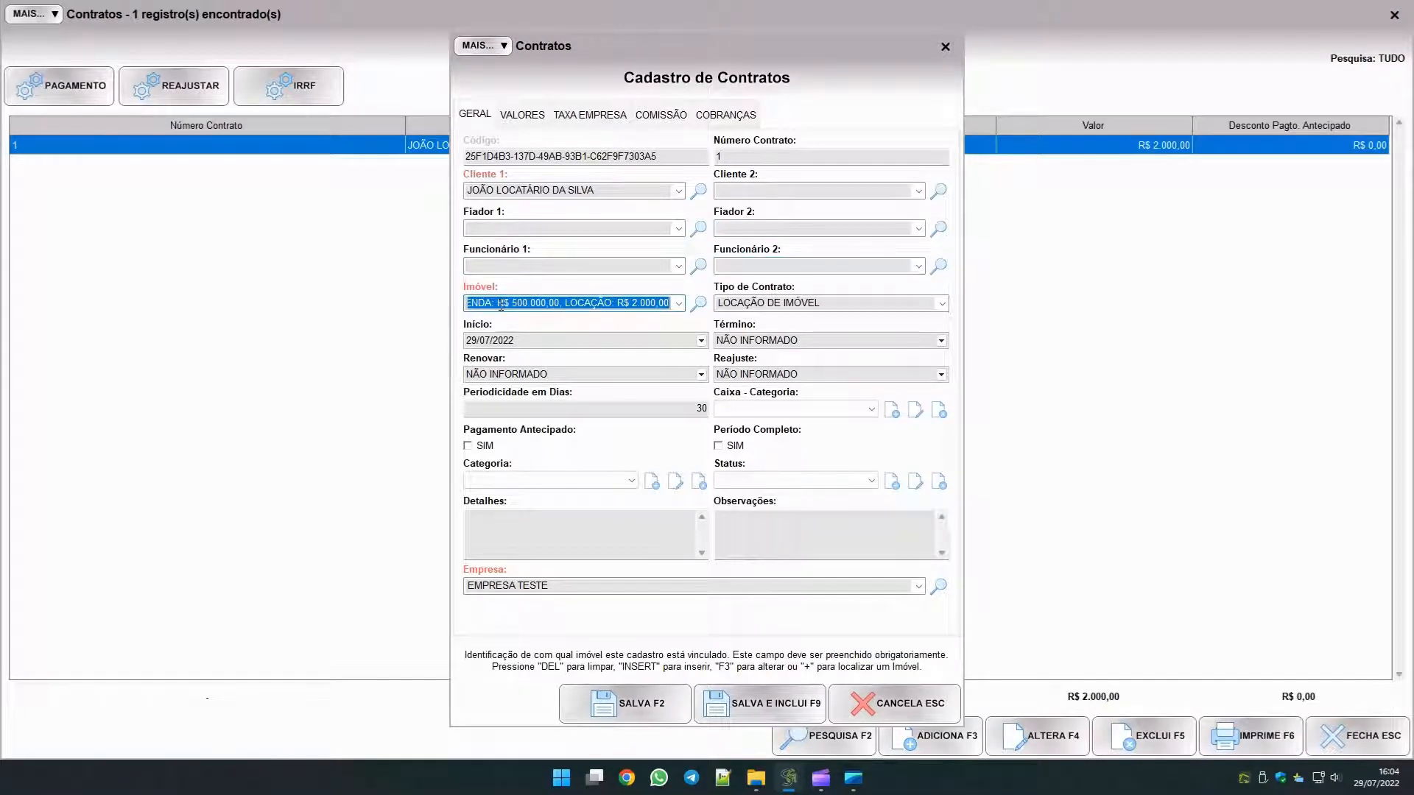
Return to the document, complete the "Imóvel:" line with the marker #CONTRATO.IMO_UUID.IMO_DESCRICAO# and add a "Proprietários:" line below it.
click(789, 778)
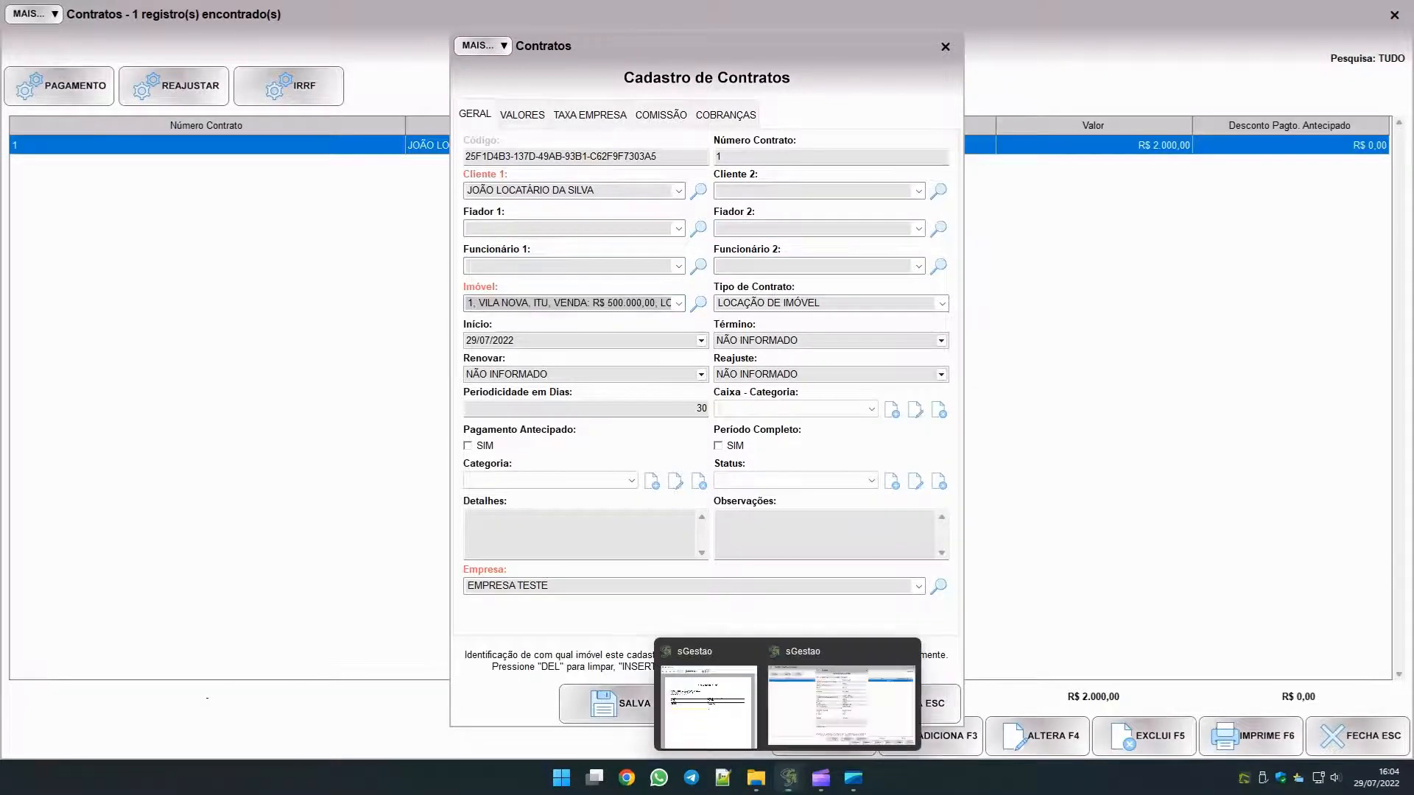
click(729, 718)
drag(292, 176, 294, 182)
scroll(76, 360, down, 15)
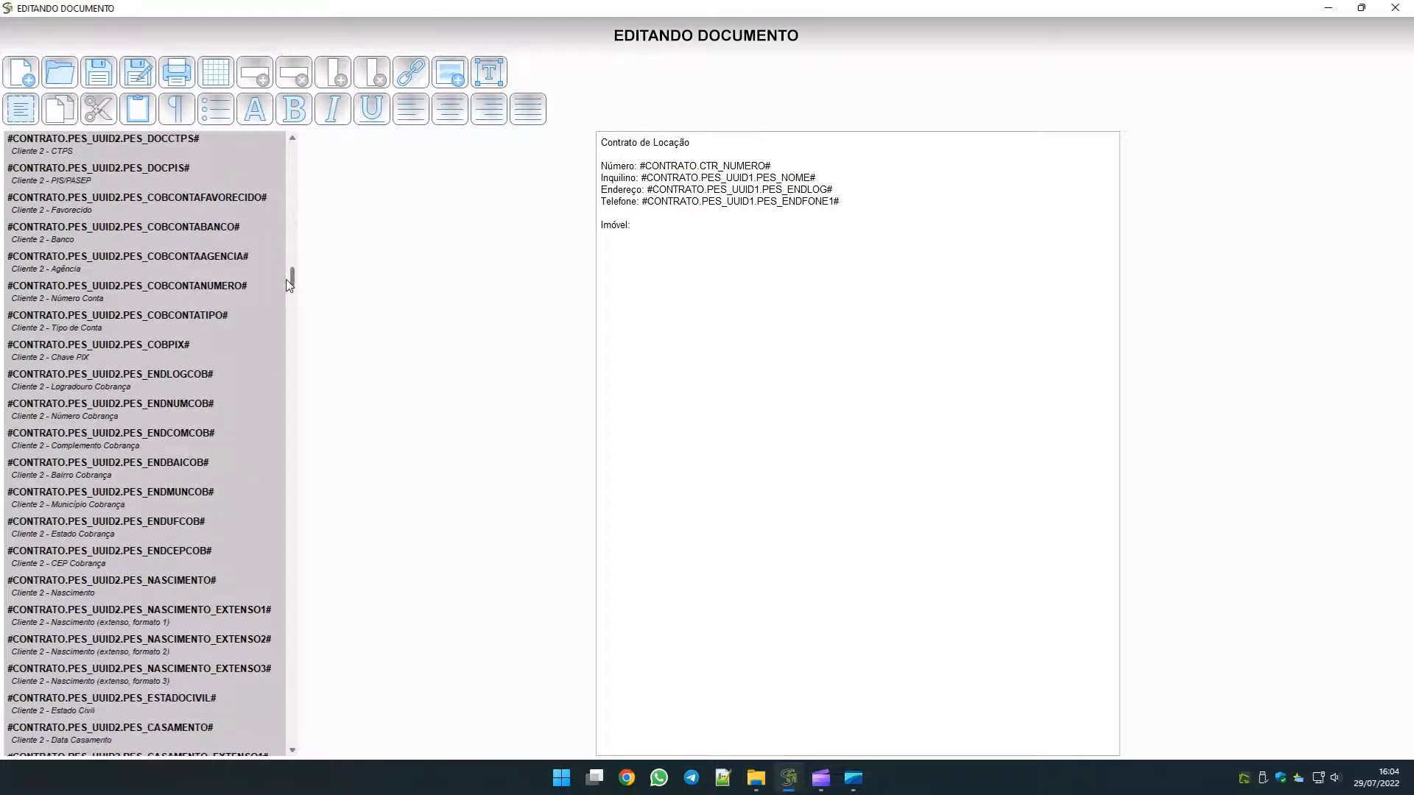
drag(286, 322, 293, 590)
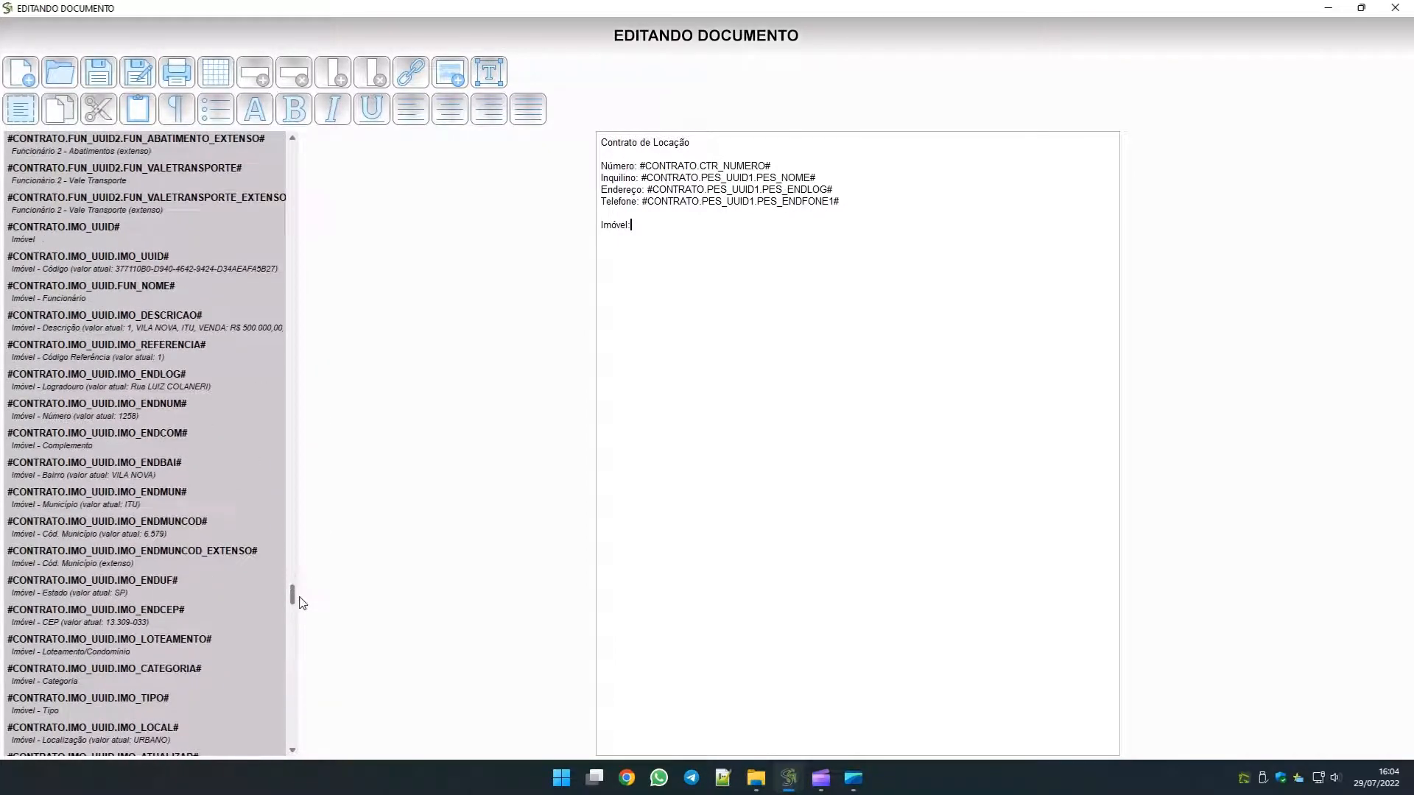
click(208, 325)
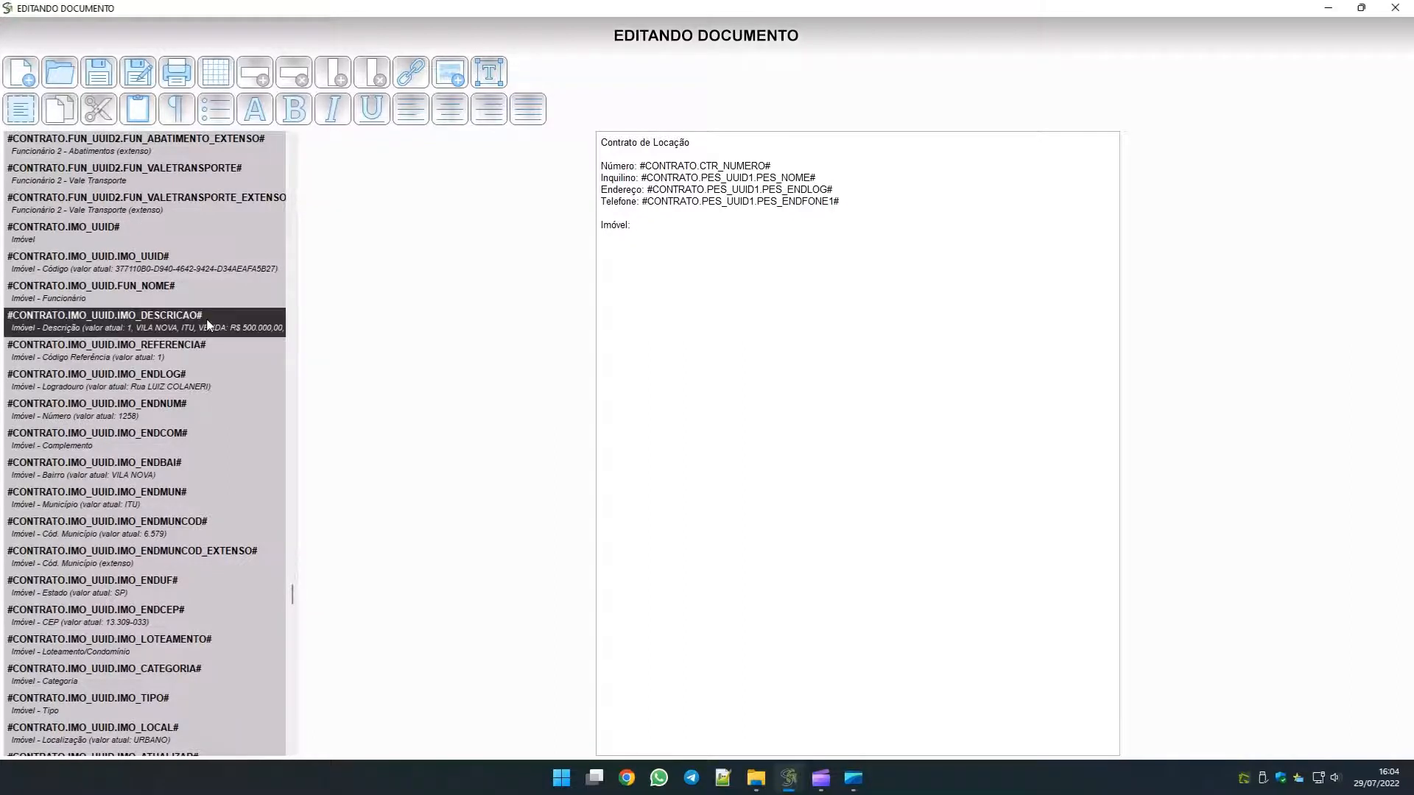
double_click(208, 325)
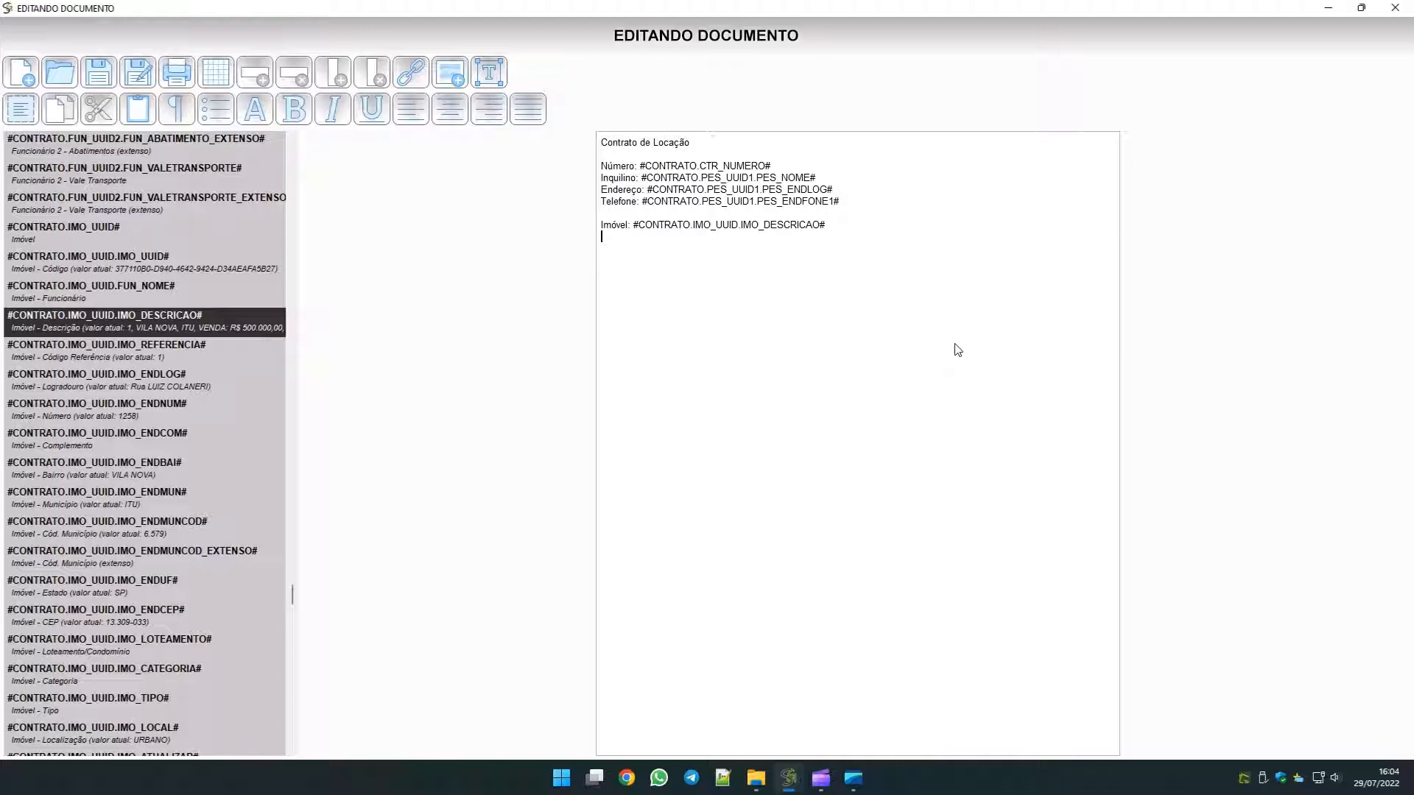
text(Proprietários:)
Switch to the contract's record, open its linked property, examine the property's owners list and close the property without saving.
mouse_move(789, 778)
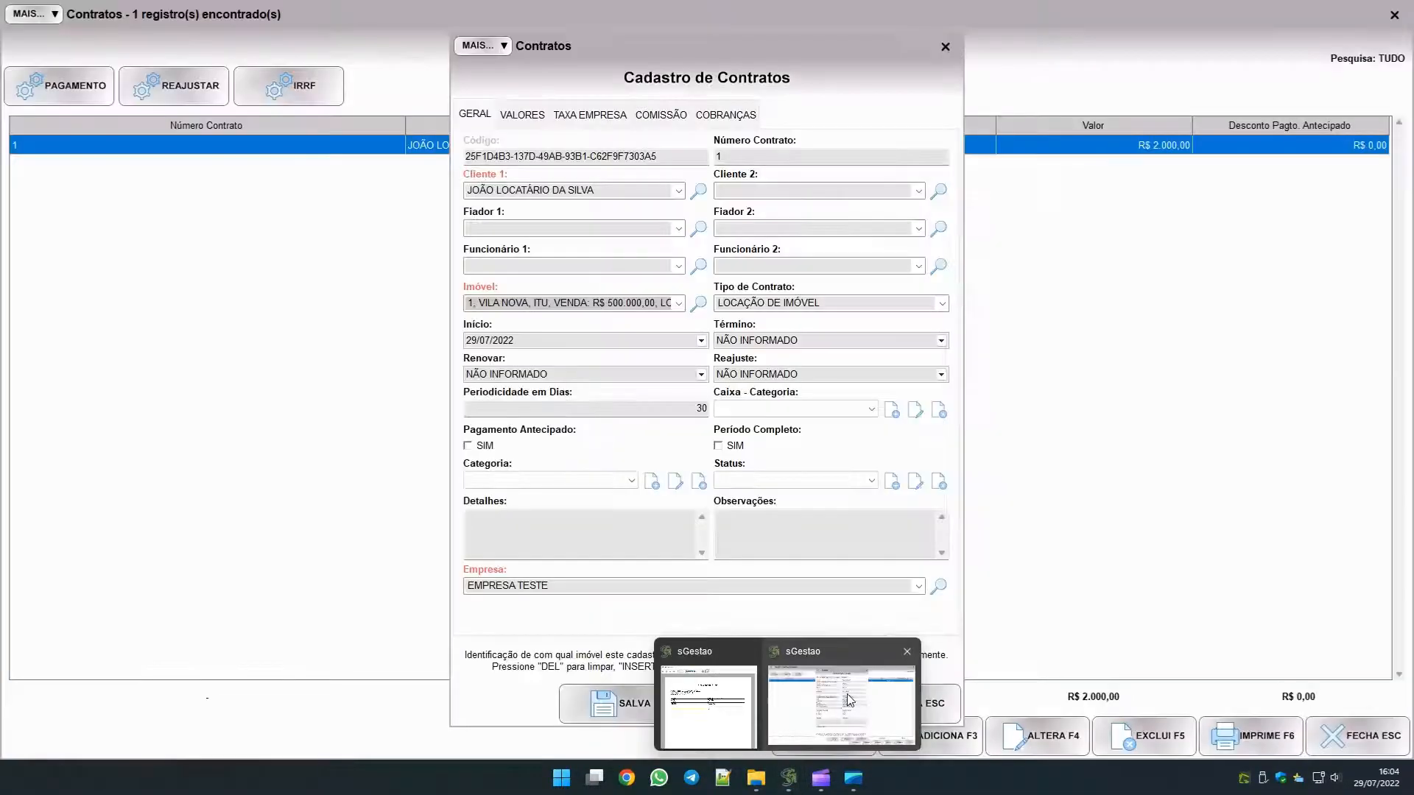
click(851, 699)
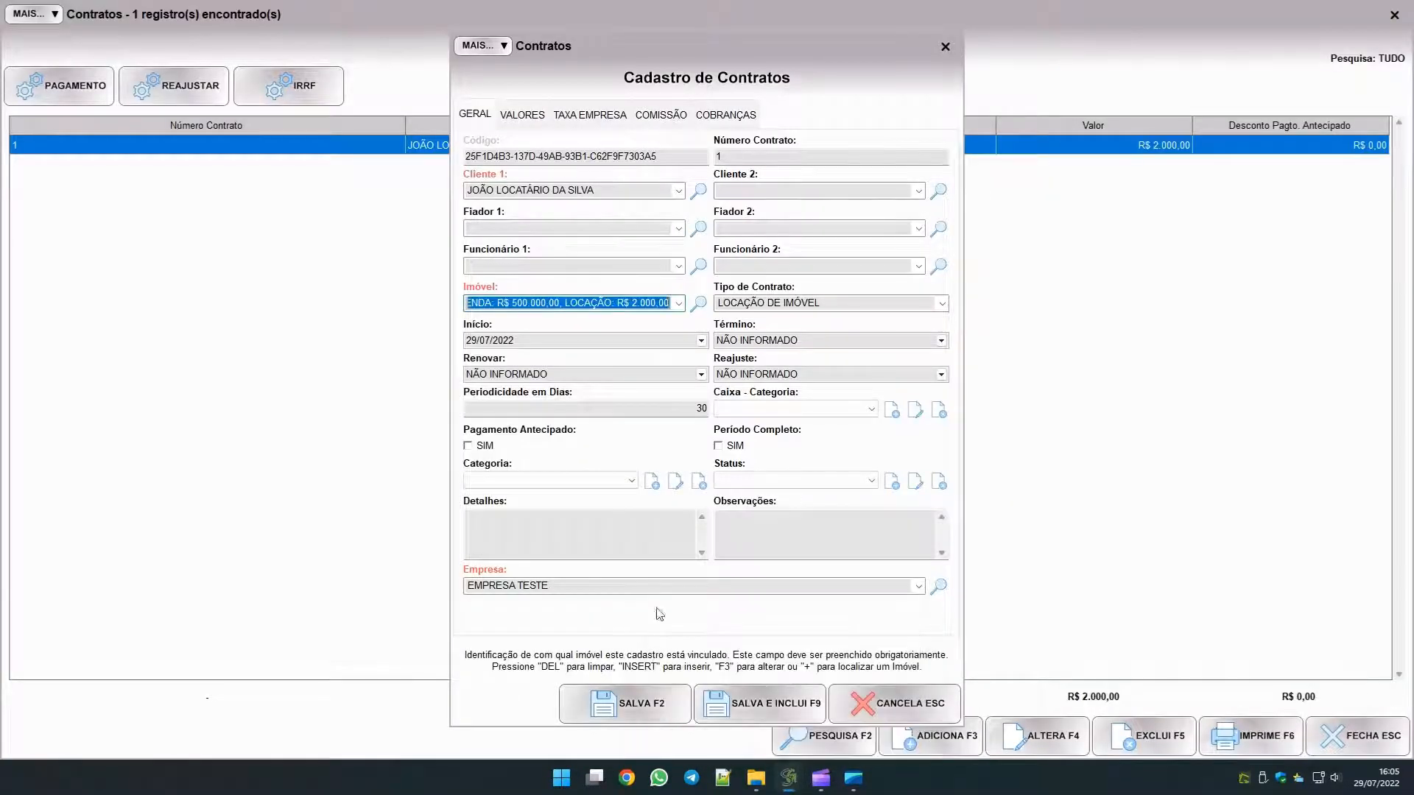
key(F3)
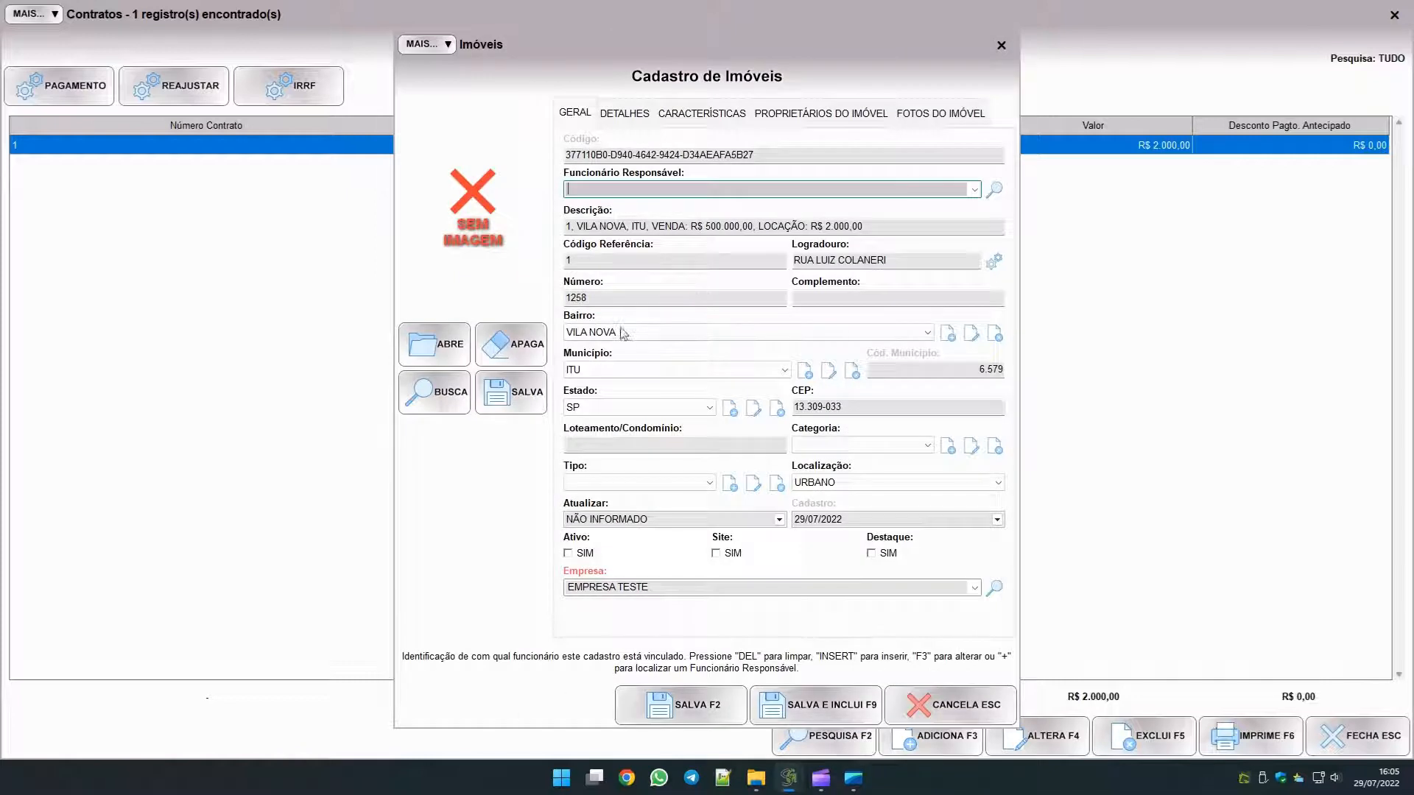
click(807, 117)
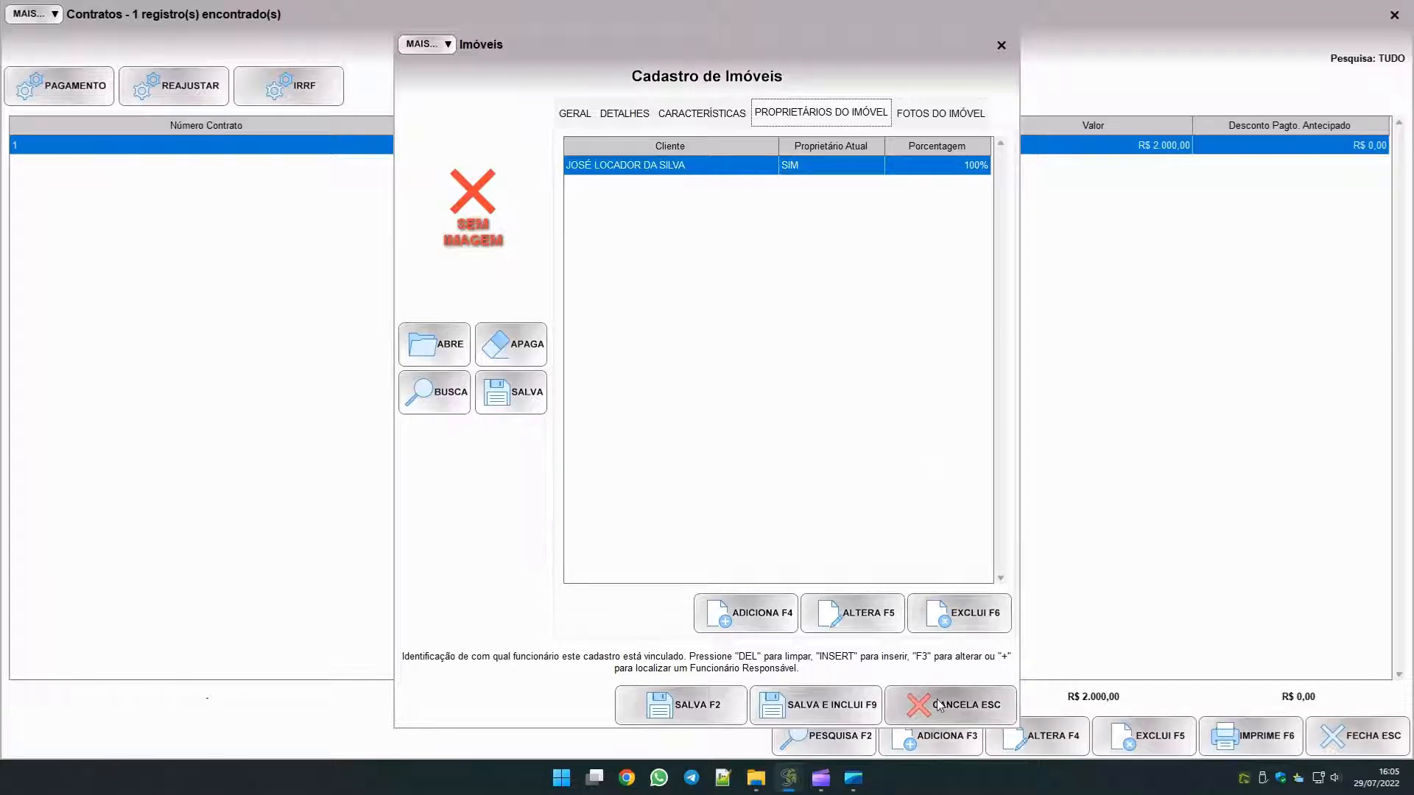
click(957, 707)
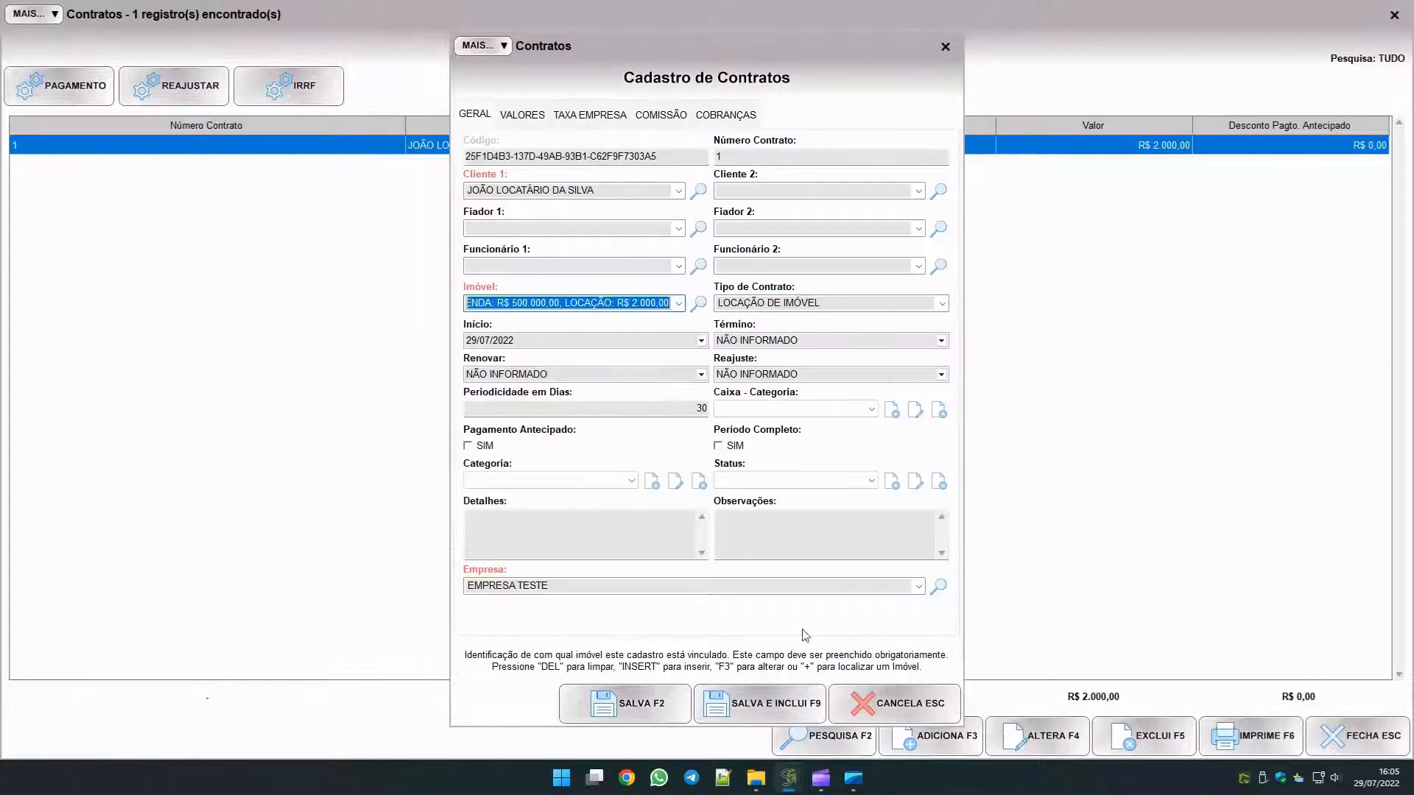
Back in the document, add the owners list markers #INICIO_IMOVELPROPRIETARIO# and #FIM_IMOVELPROPRIETARIO# under "Proprietários:", with room for lines between them.
click(785, 778)
click(718, 725)
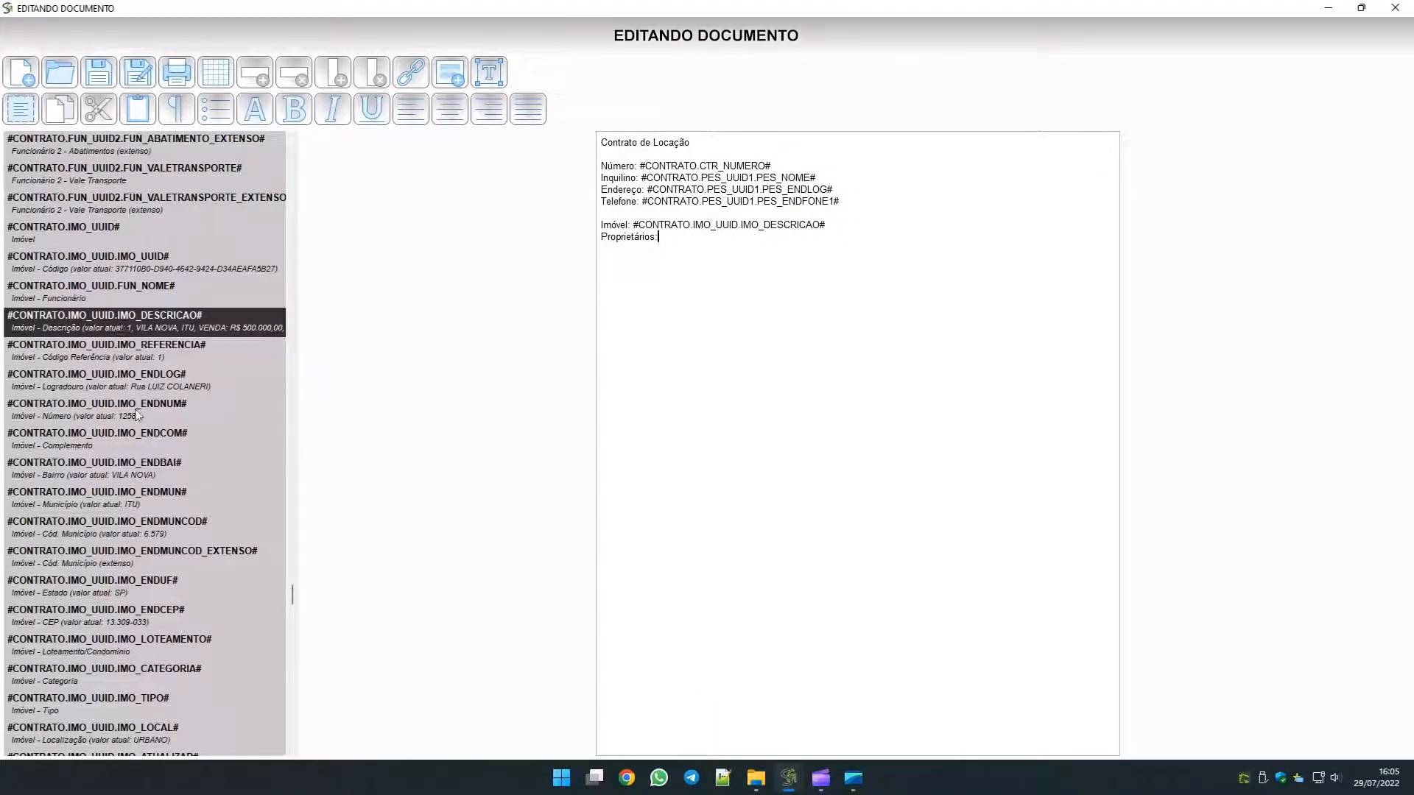
scroll(140, 420, down, 1)
scroll(140, 421, down, 20)
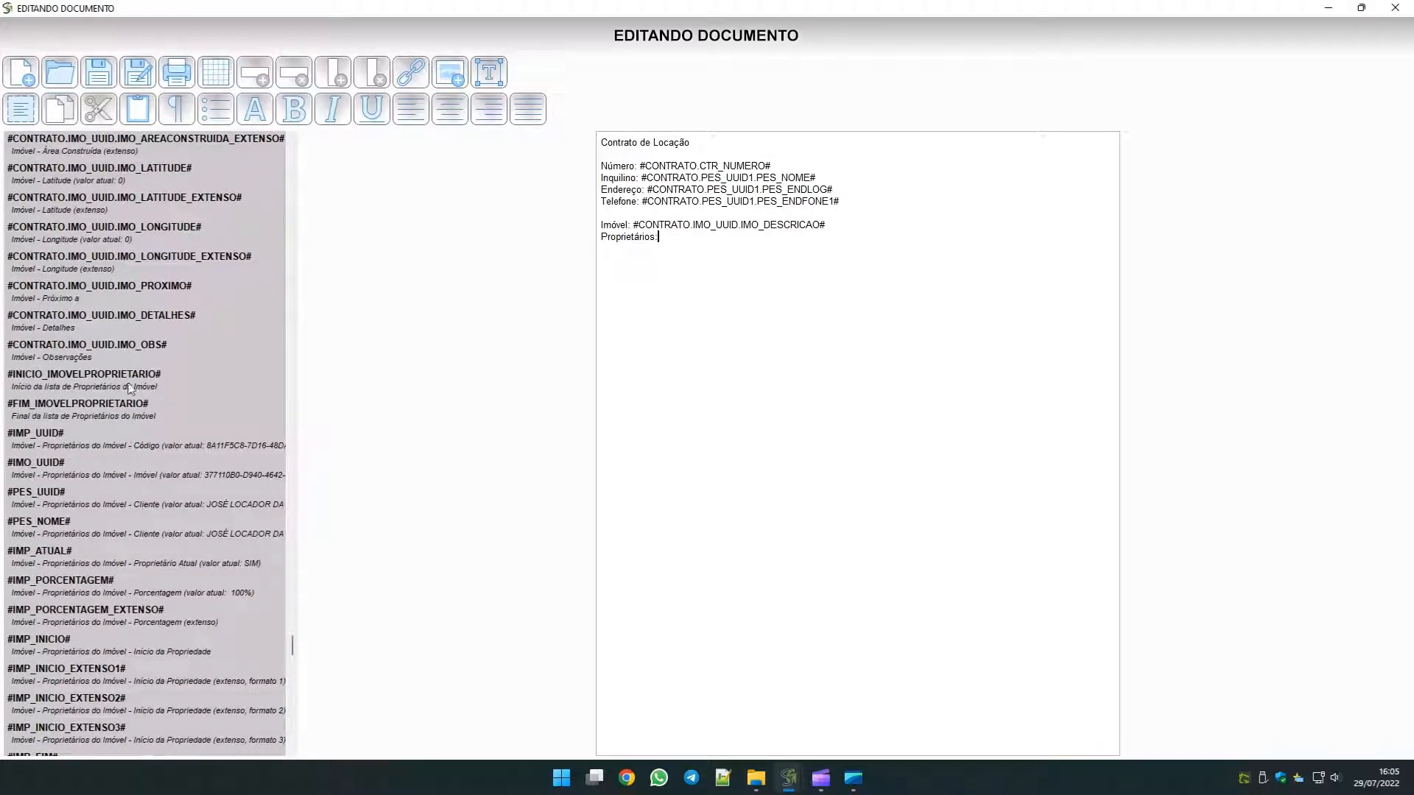
click(133, 384)
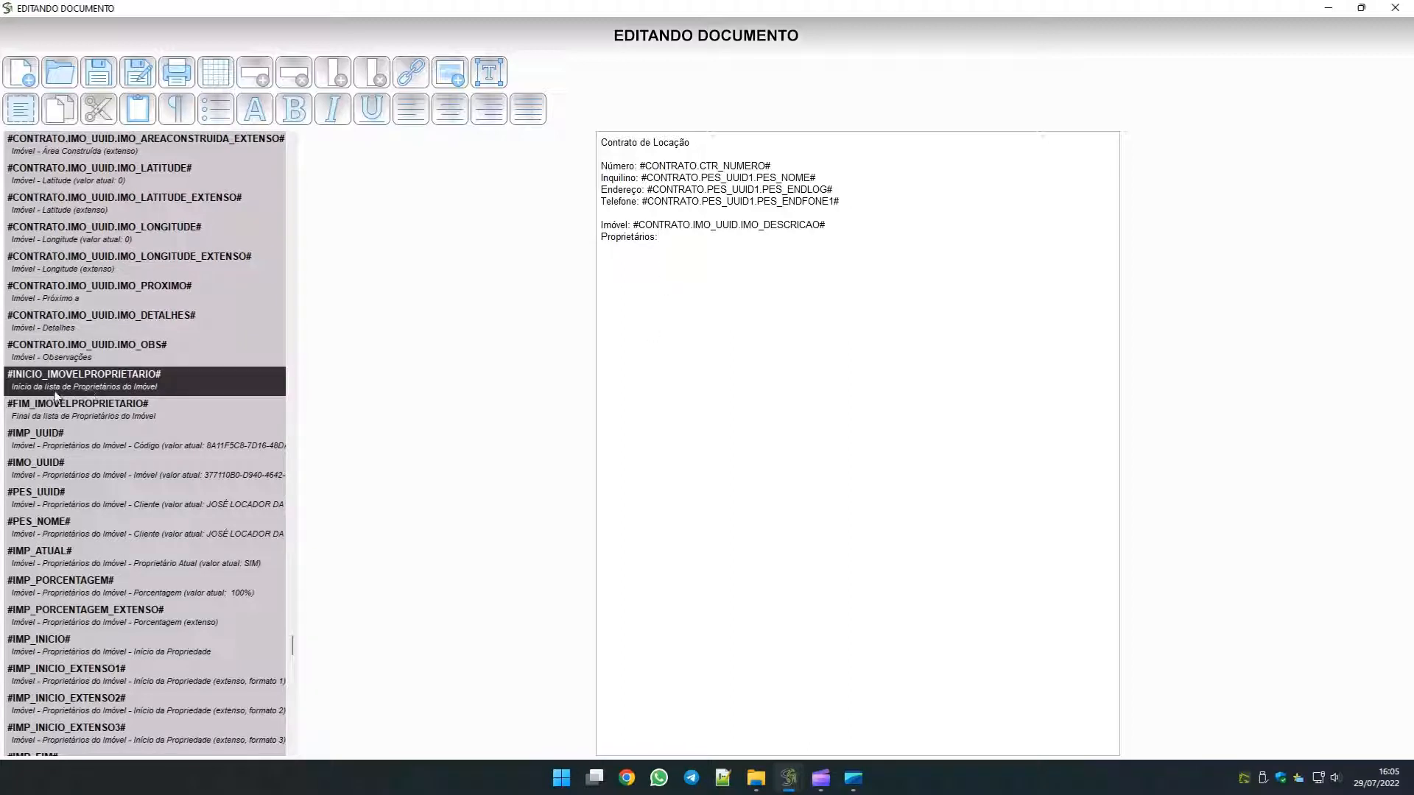
double_click(123, 391)
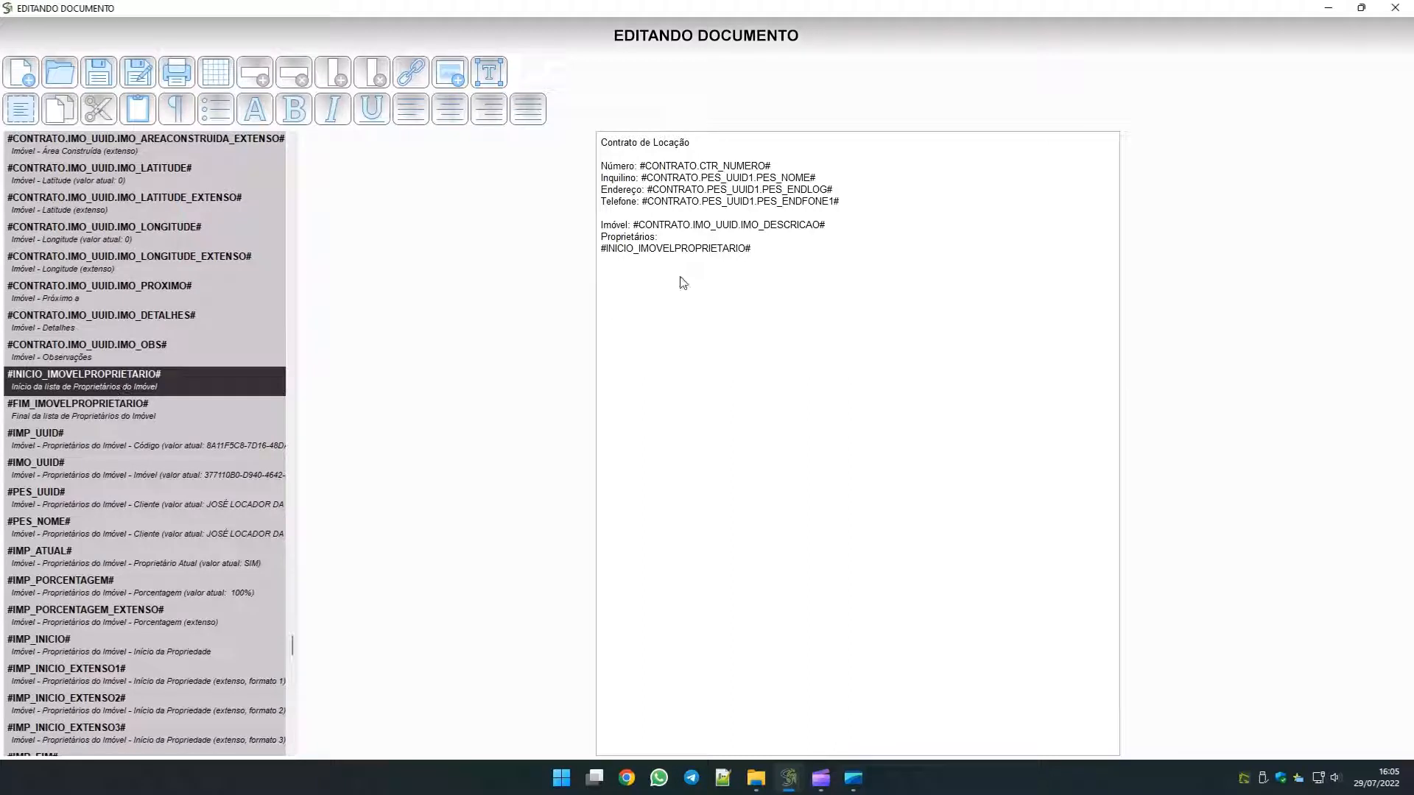
click(147, 420)
double_click(135, 425)
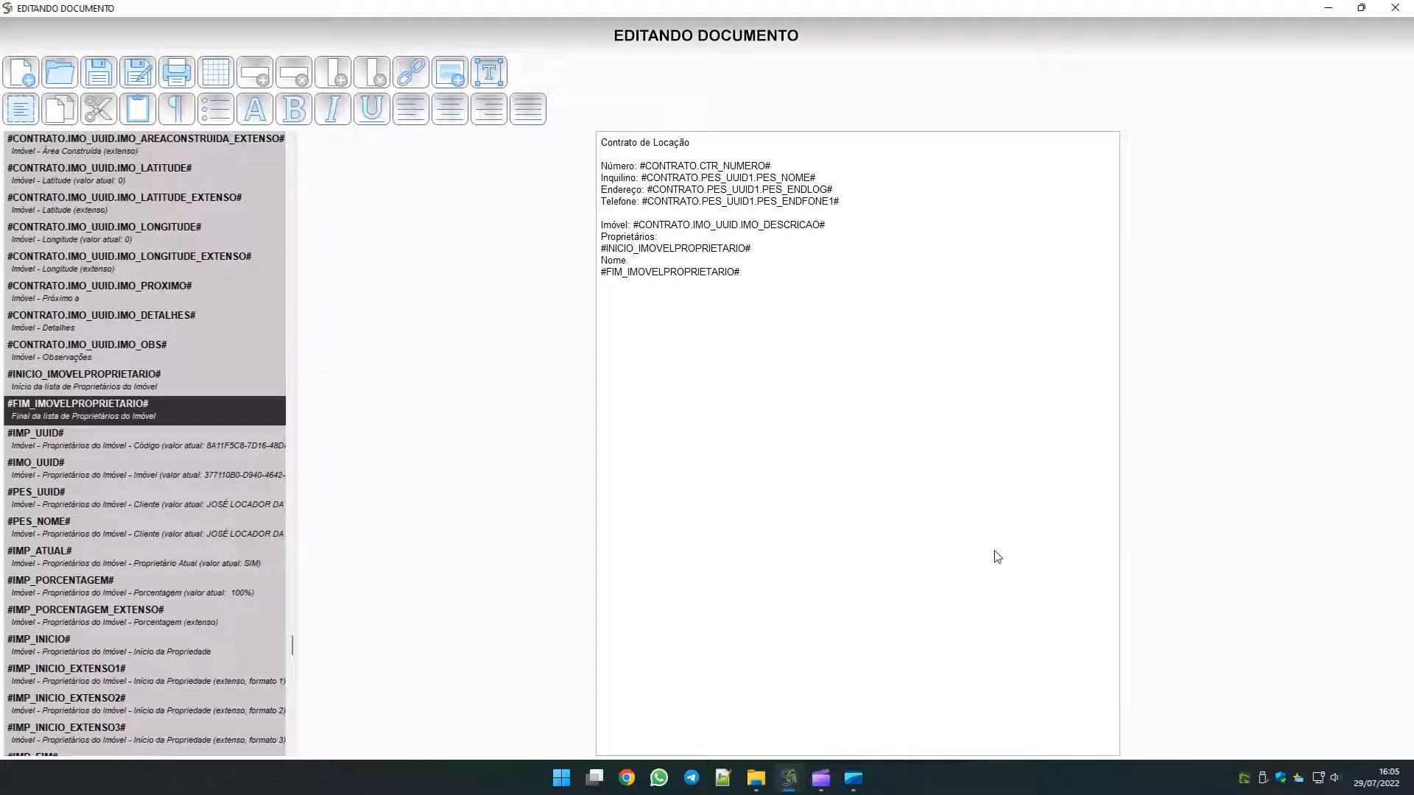
Between the owners list markers, add the lines "Nome: #PES_NOME#" and "Telefone: #PES_ENDFONE1#".
double_click(119, 536)
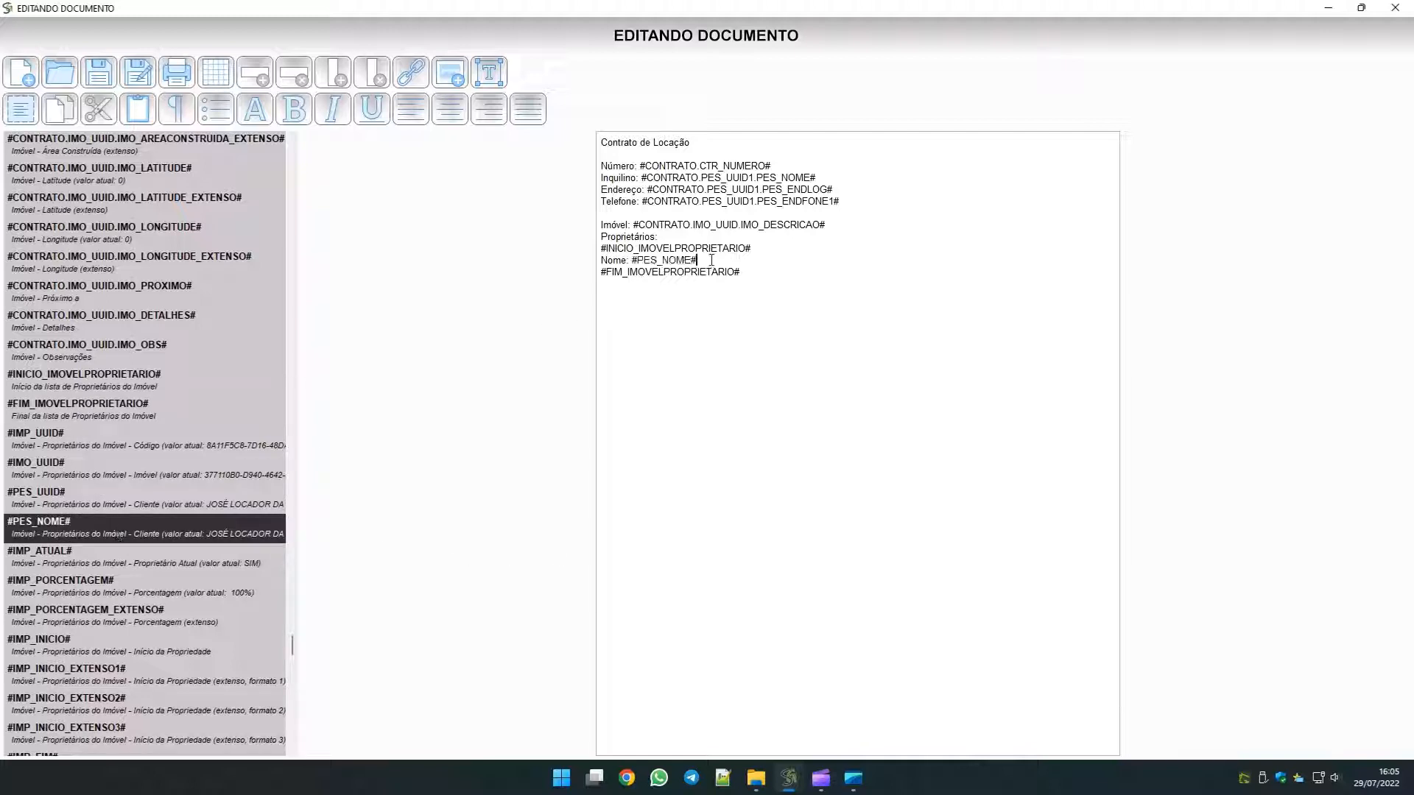
key(Return)
text(Telefone:)
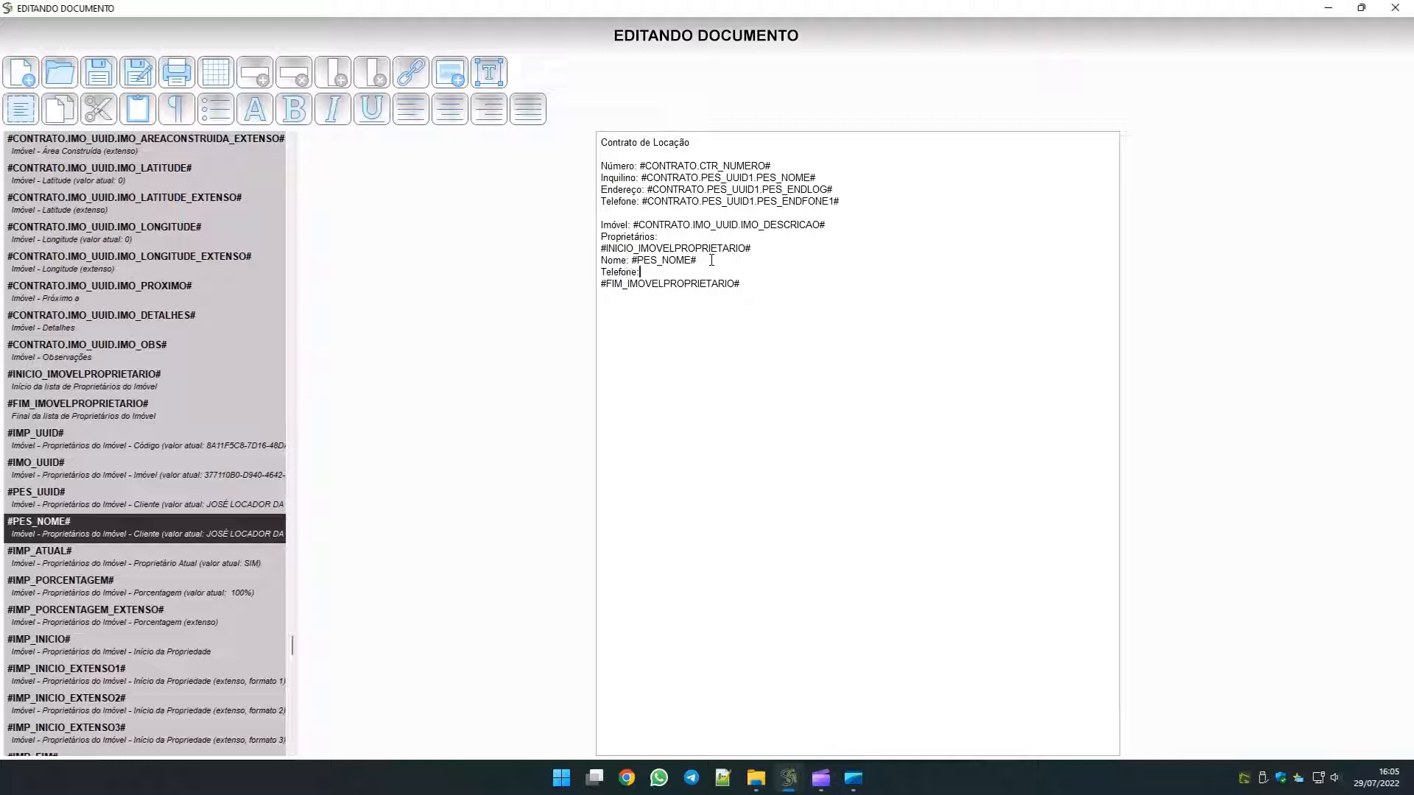
scroll(49, 601, down, 3)
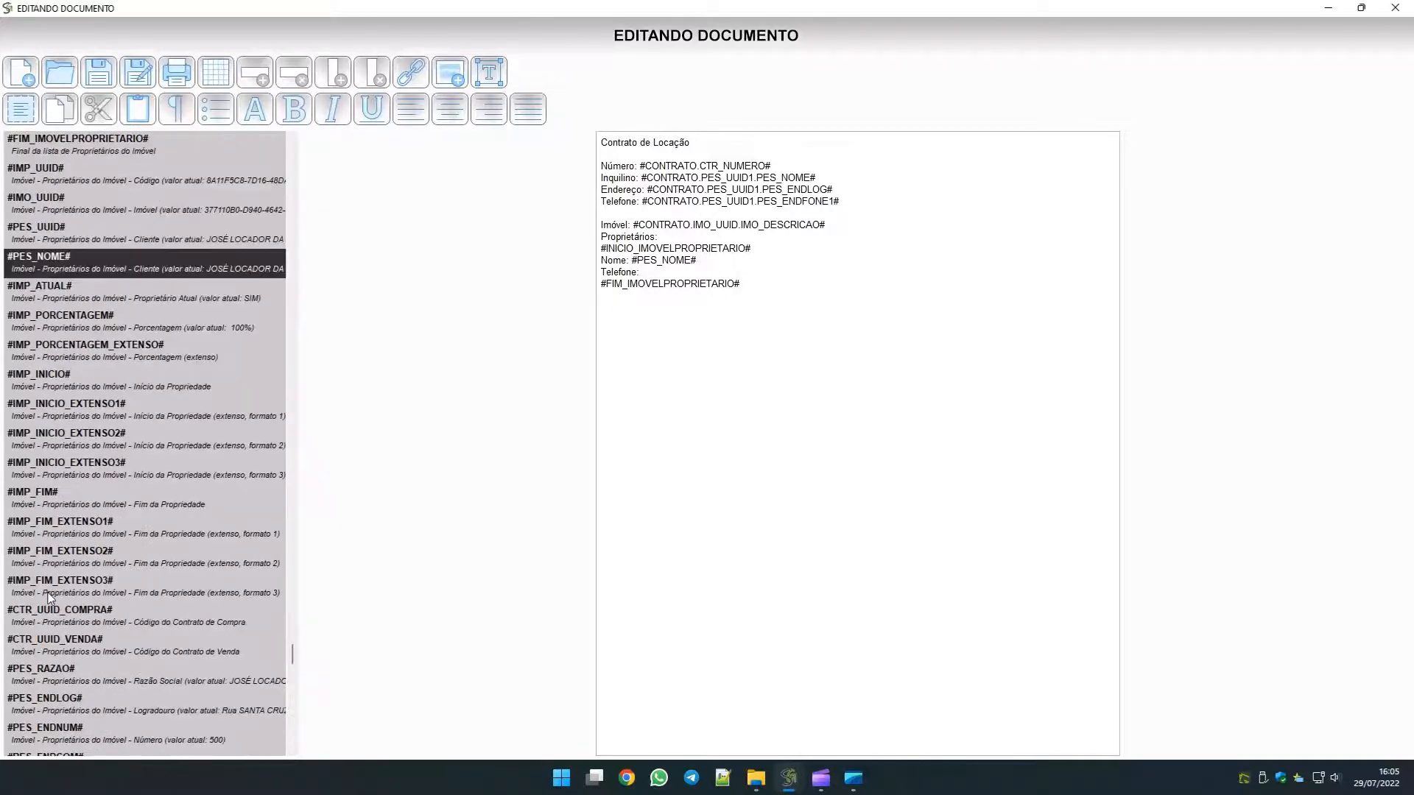
scroll(140, 591, down, 3)
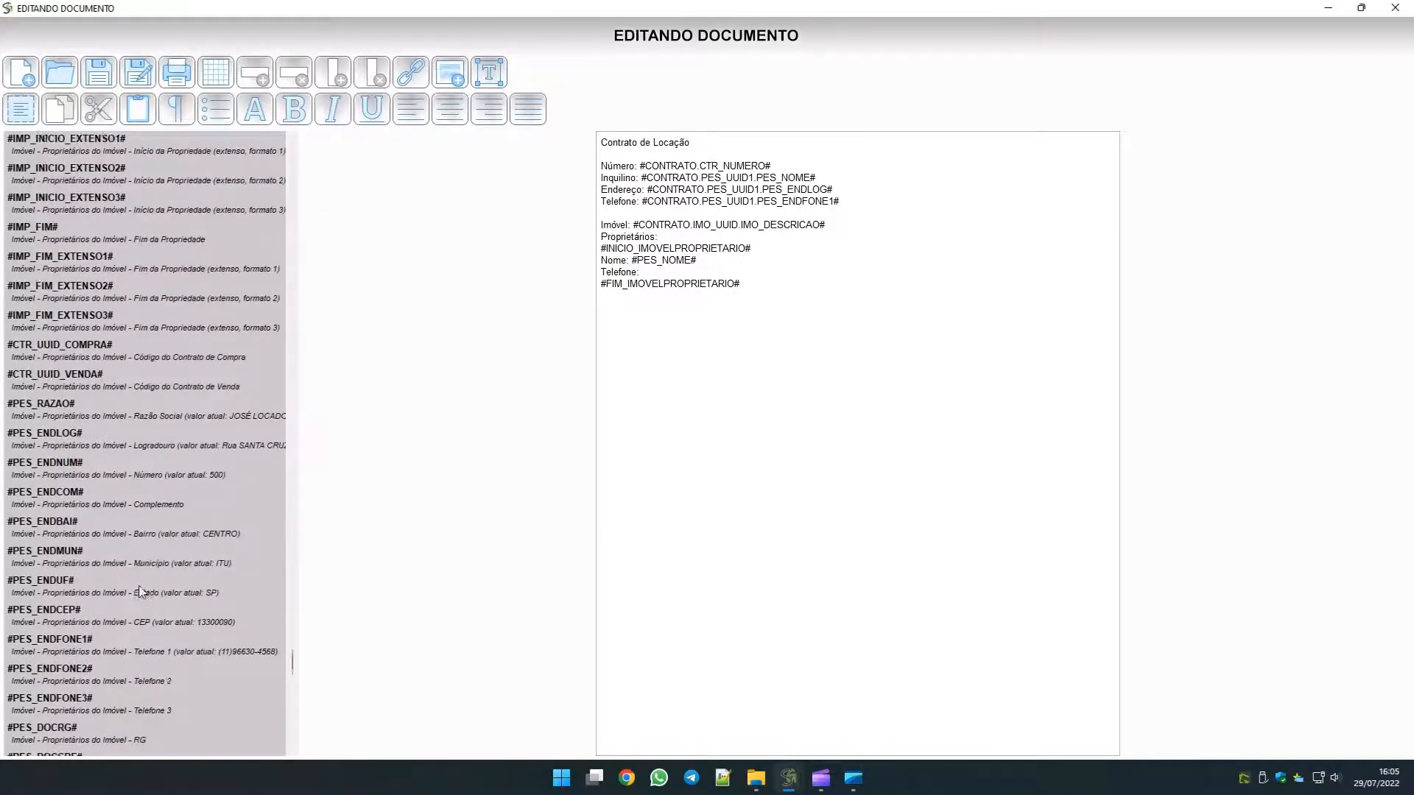
scroll(136, 585, down, 1)
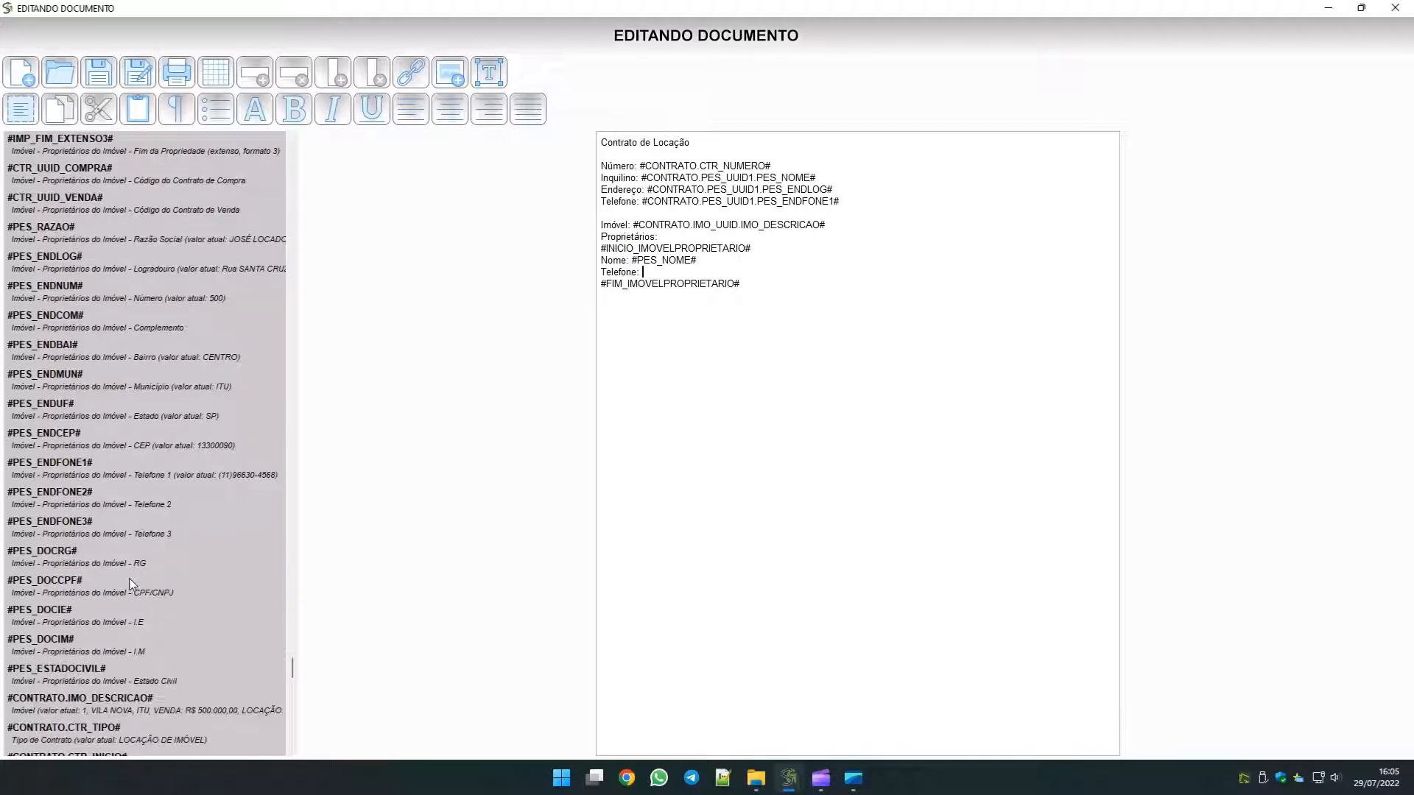
double_click(111, 474)
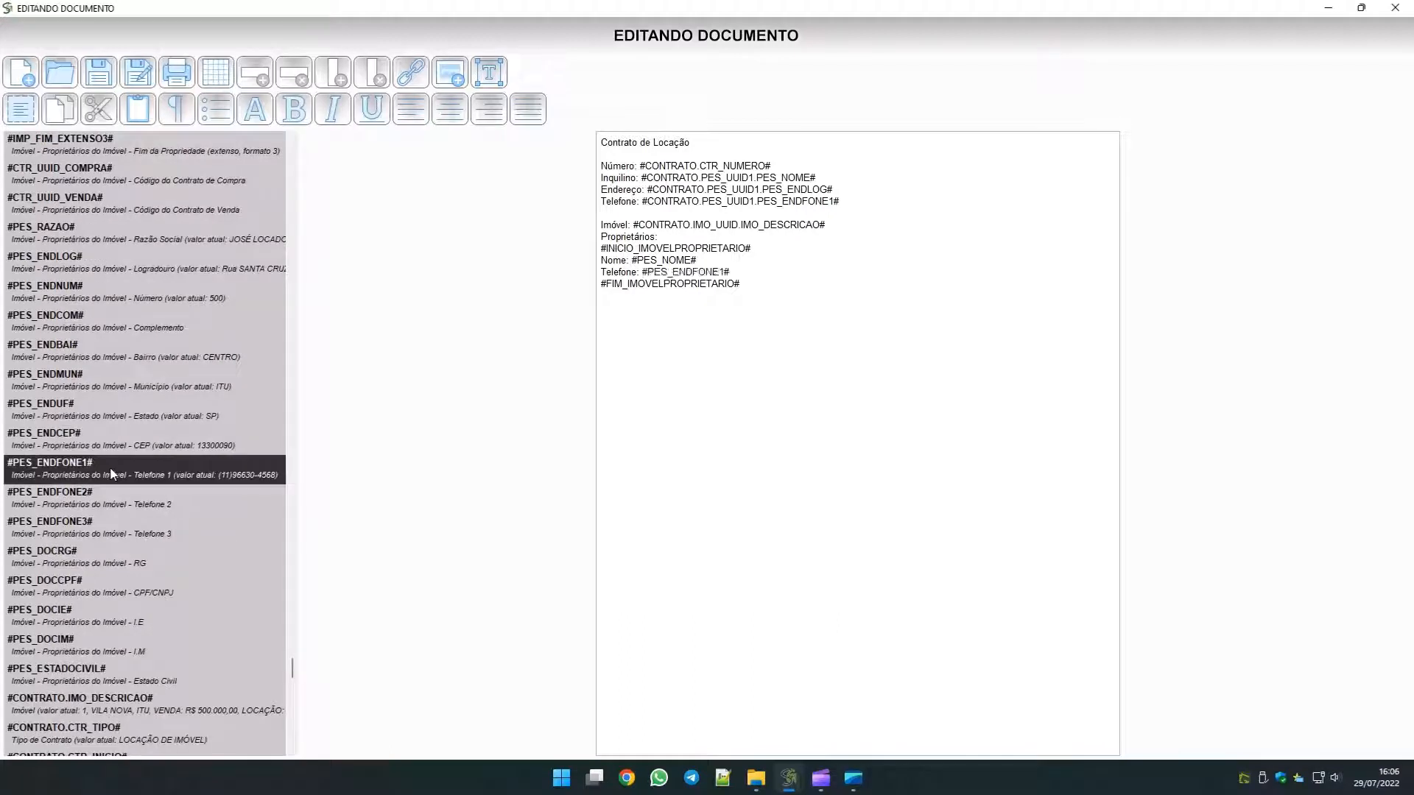
click(751, 286)
Switch to the contract's record and examine its values, company fee, commission and charges, ending at the charges list.
click(790, 789)
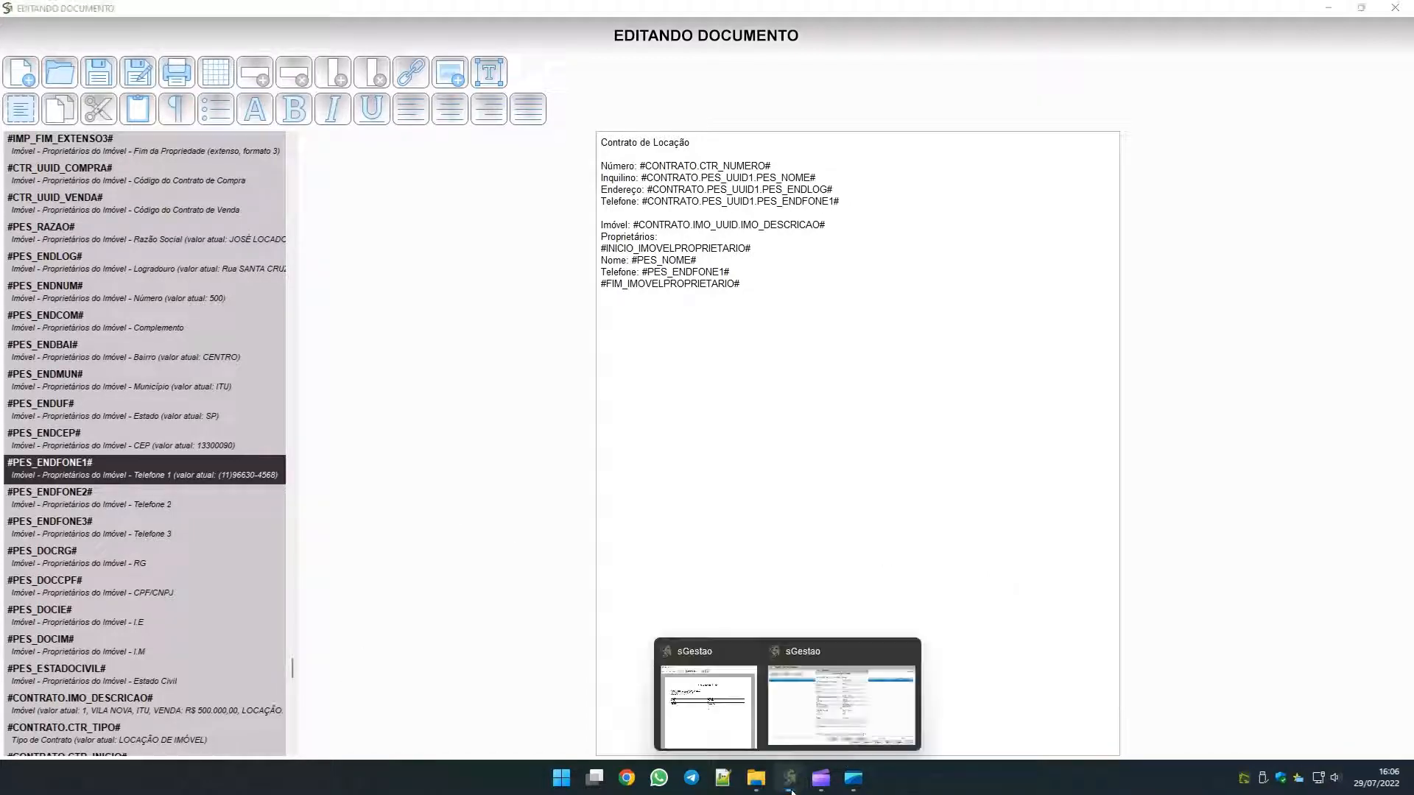
click(840, 705)
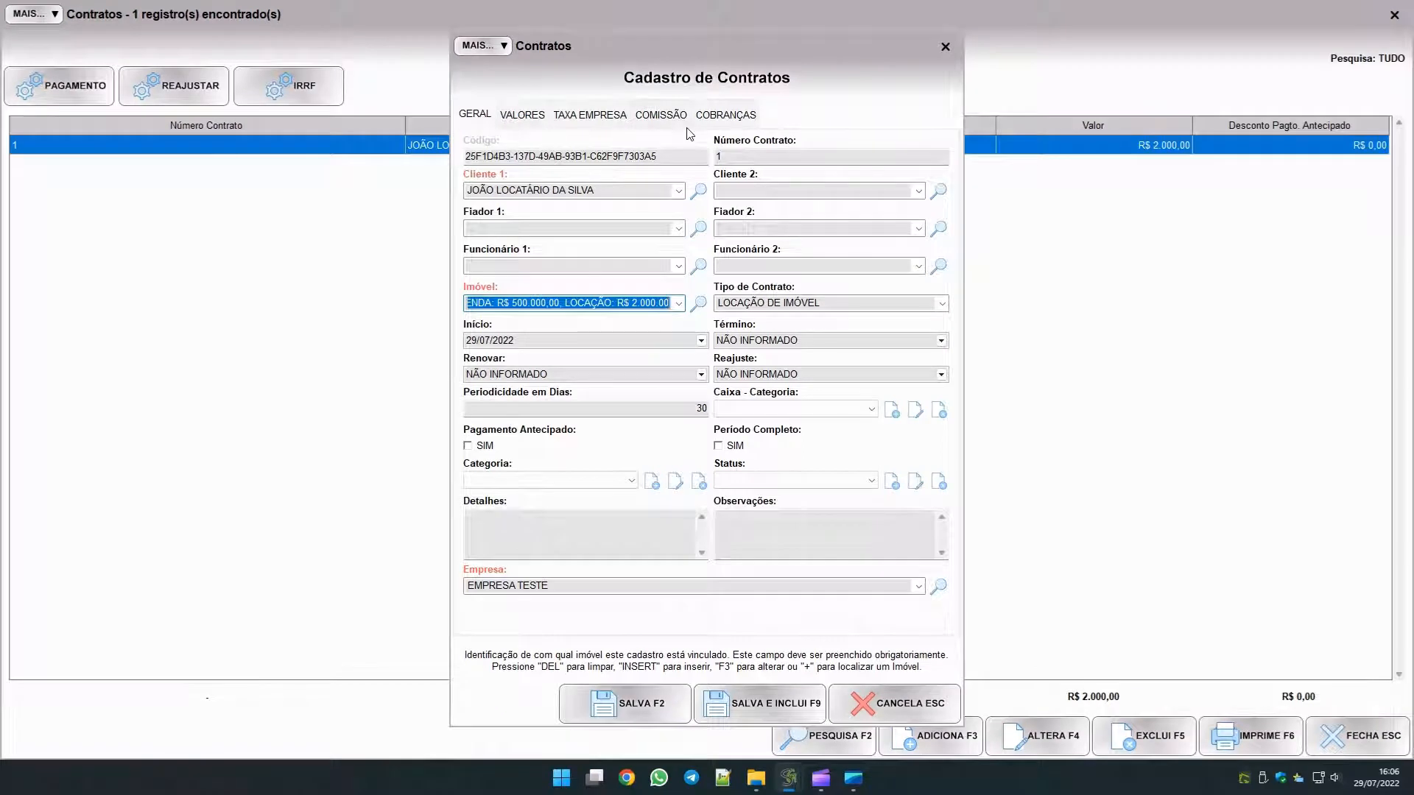
click(535, 118)
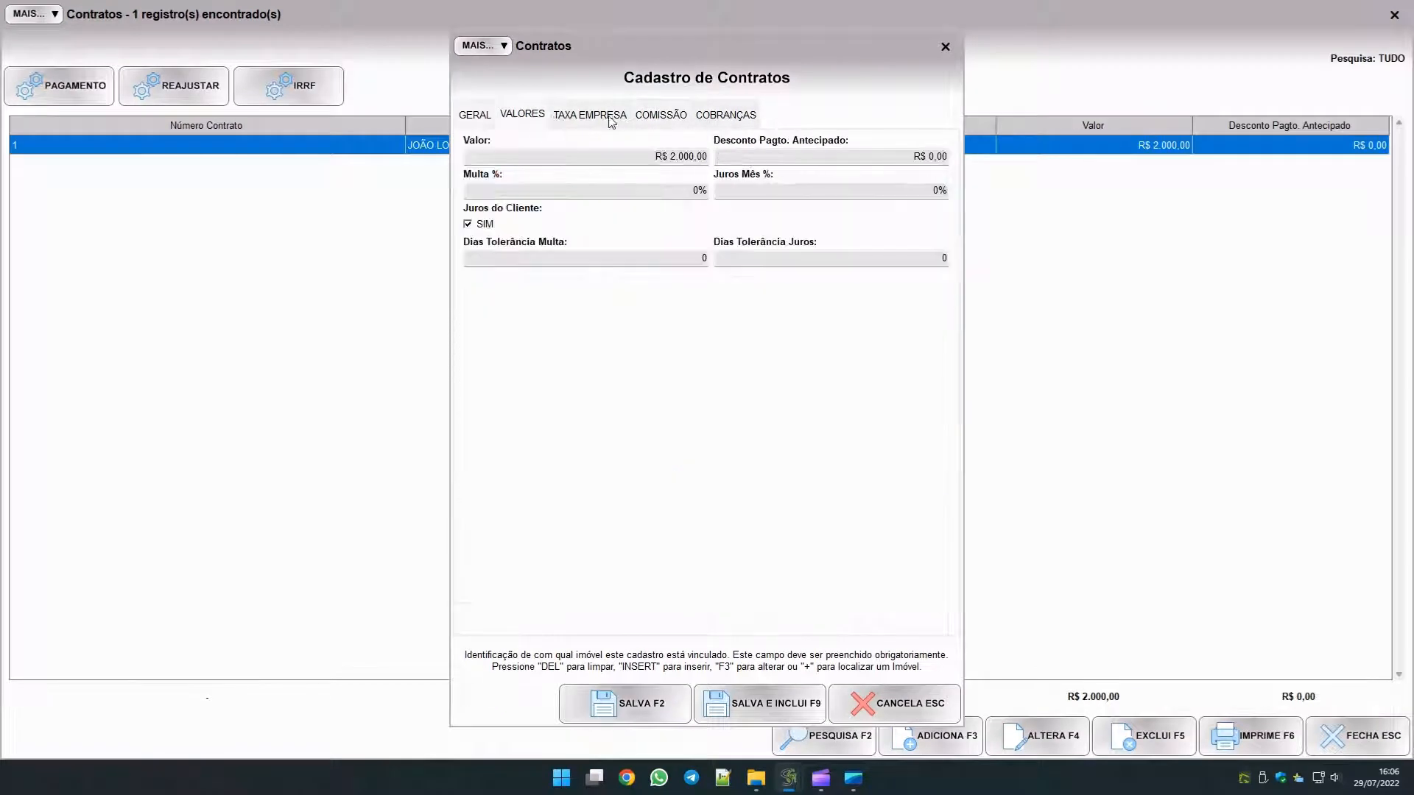
click(610, 118)
click(662, 118)
click(733, 117)
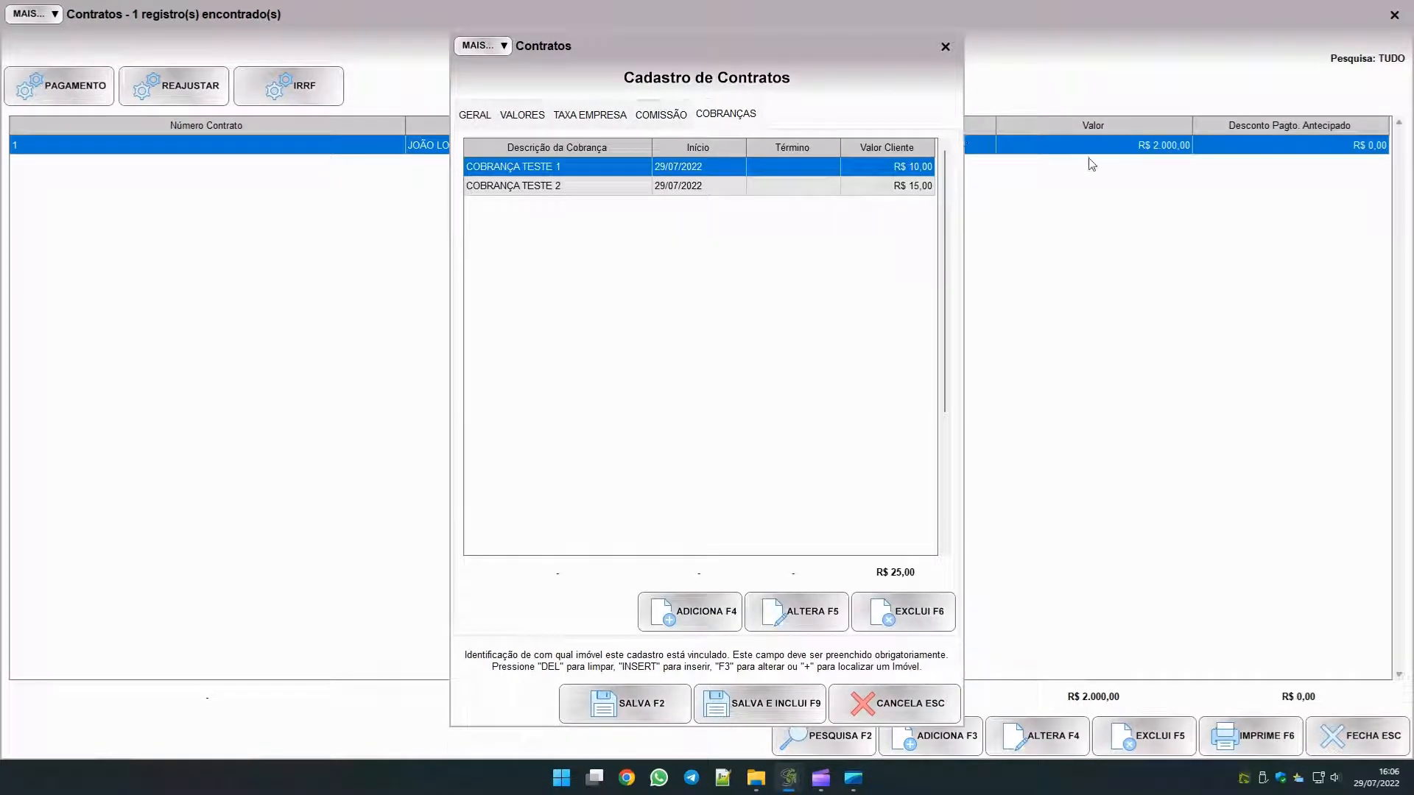
click(736, 186)
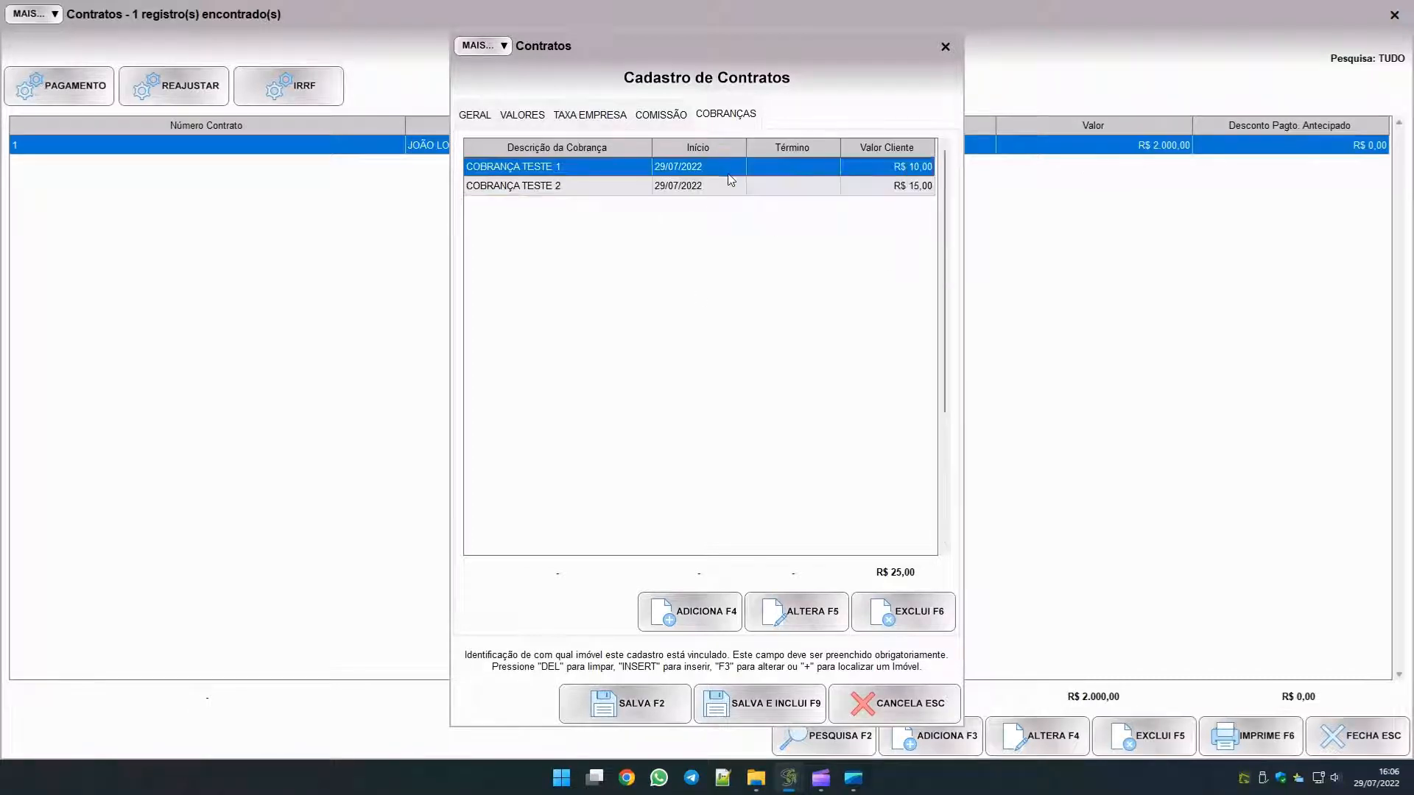
Return to the document, leave a blank line after the owners list and locate the markers #INICIO_CONTRATOCOBRANCA# and #FIM_CONTRATOCOBRANCA#.
mouse_move(790, 780)
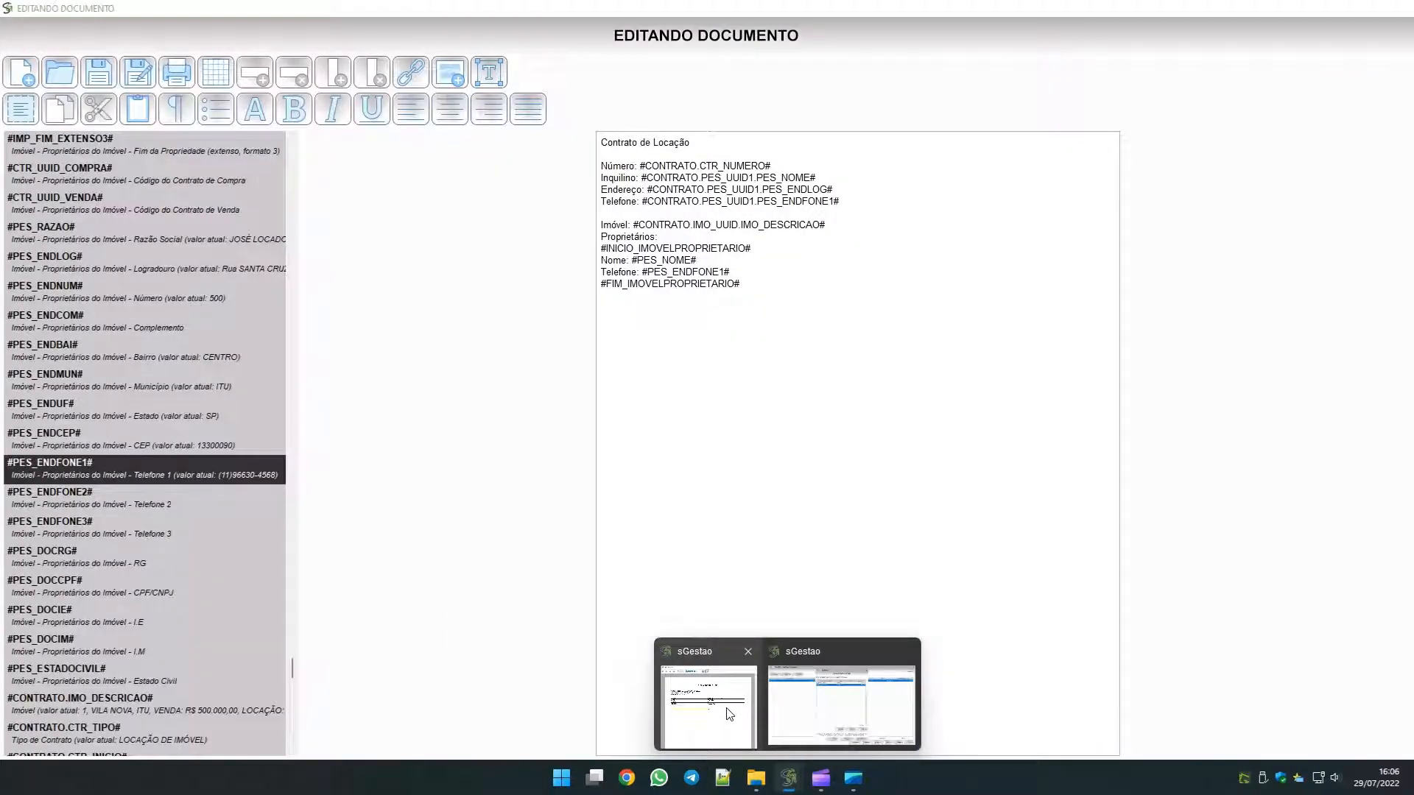
click(729, 714)
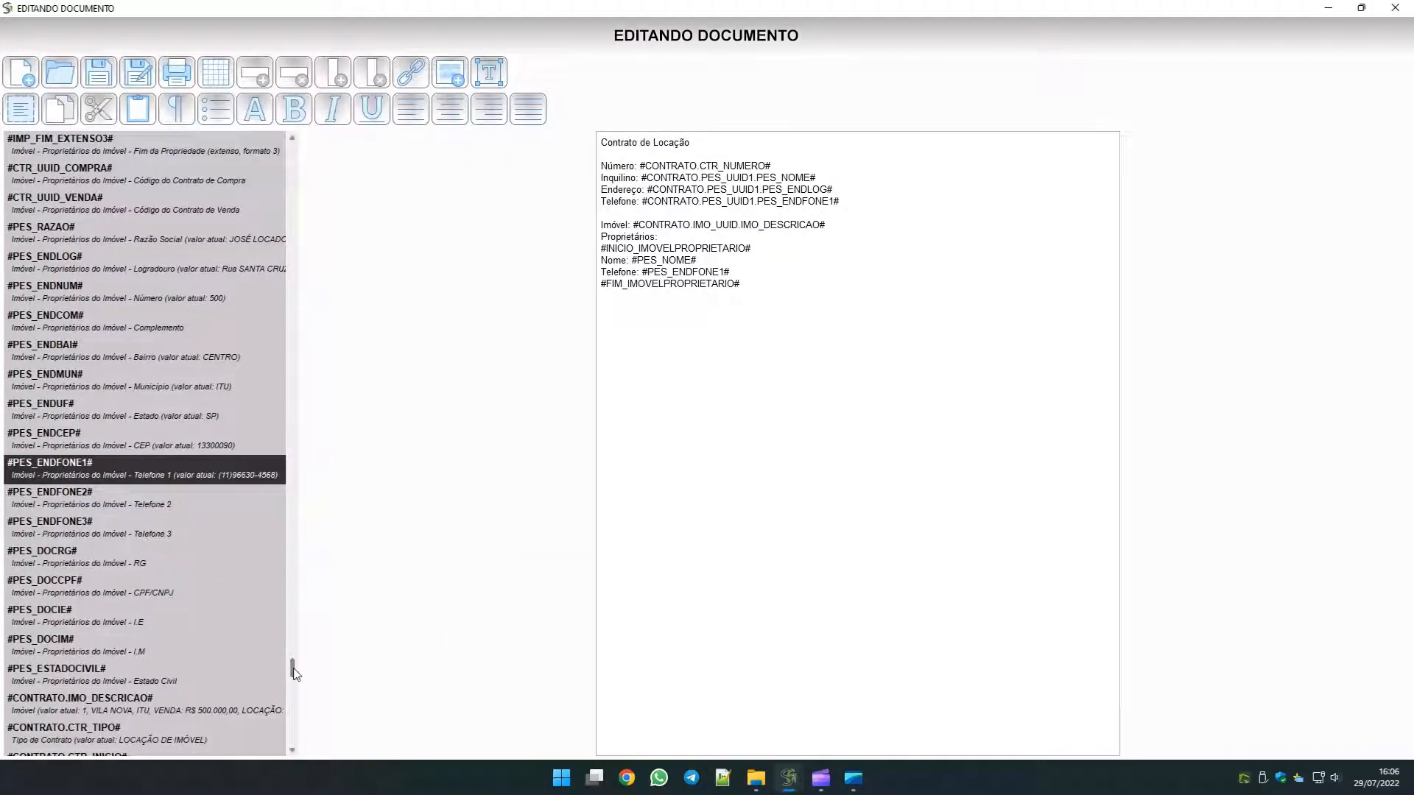
drag(293, 670, 294, 727)
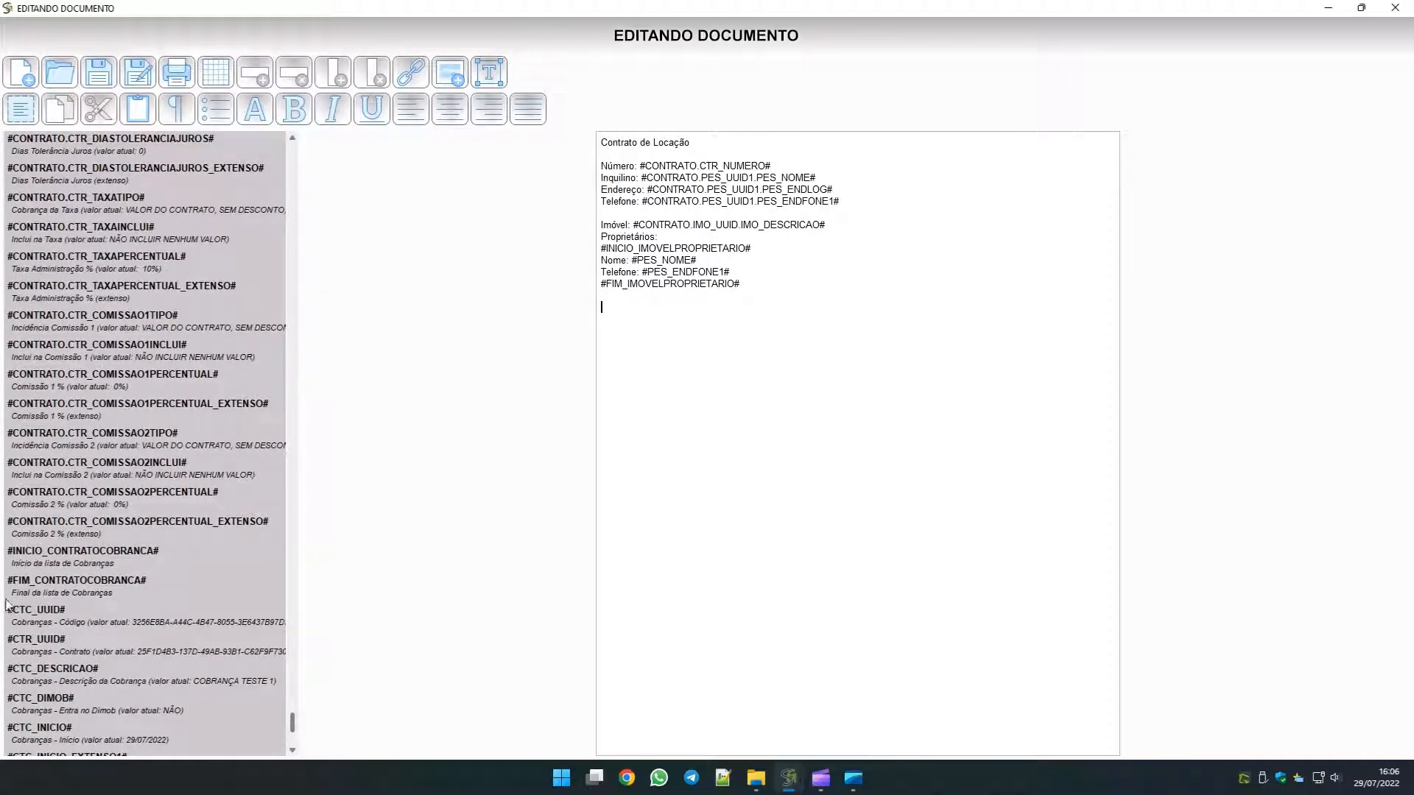
click(33, 560)
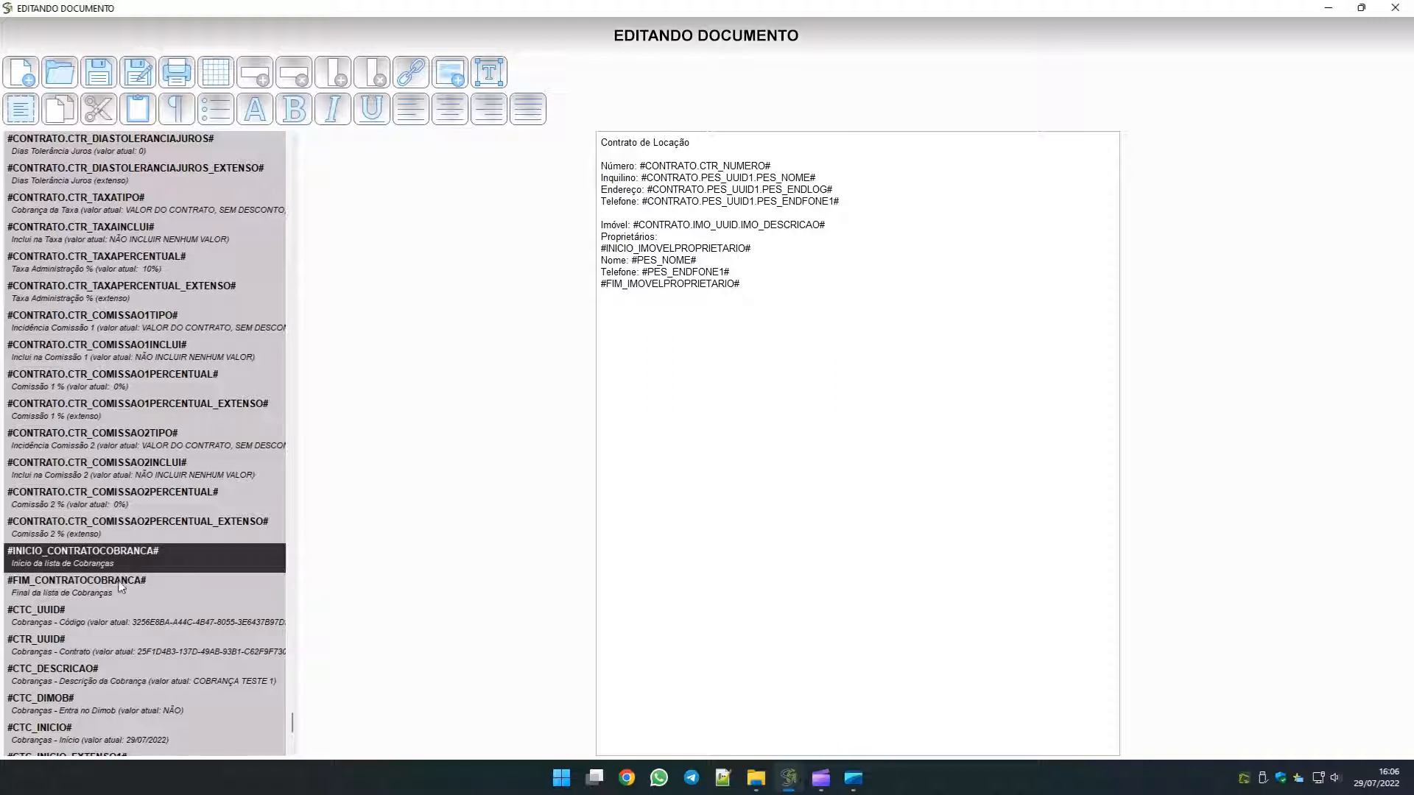
click(133, 604)
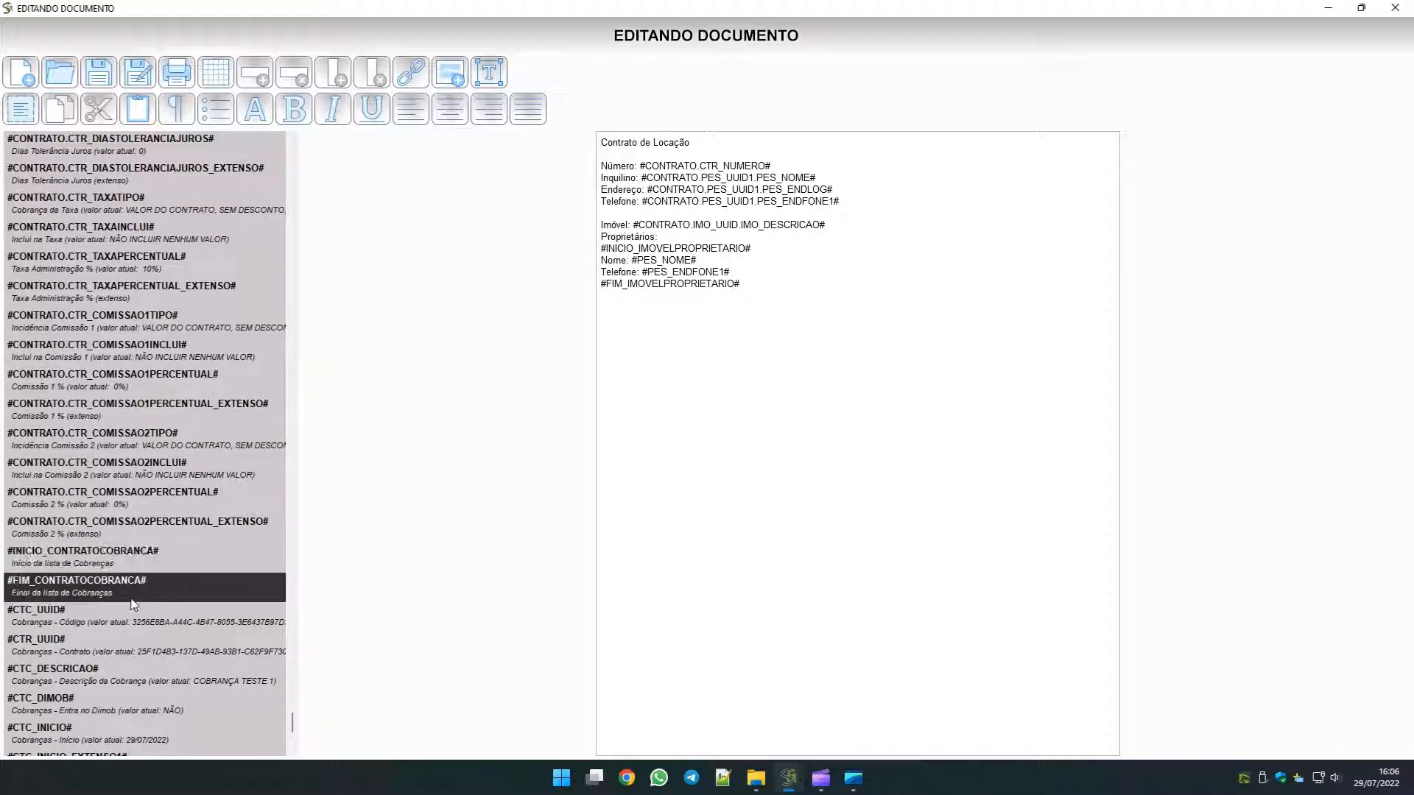
Insert a two-column table below the owners list and extend it to four rows.
click(643, 330)
click(217, 73)
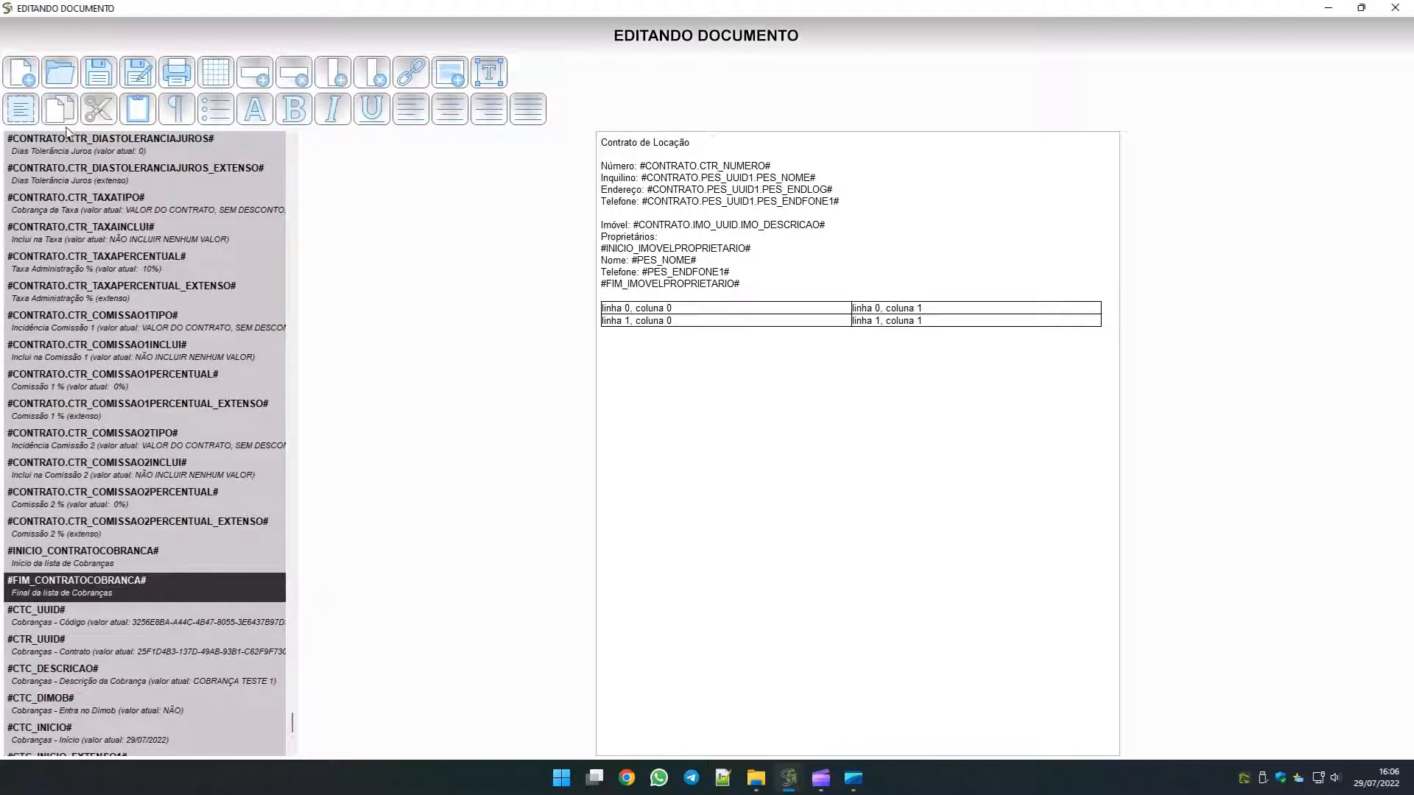
click(255, 79)
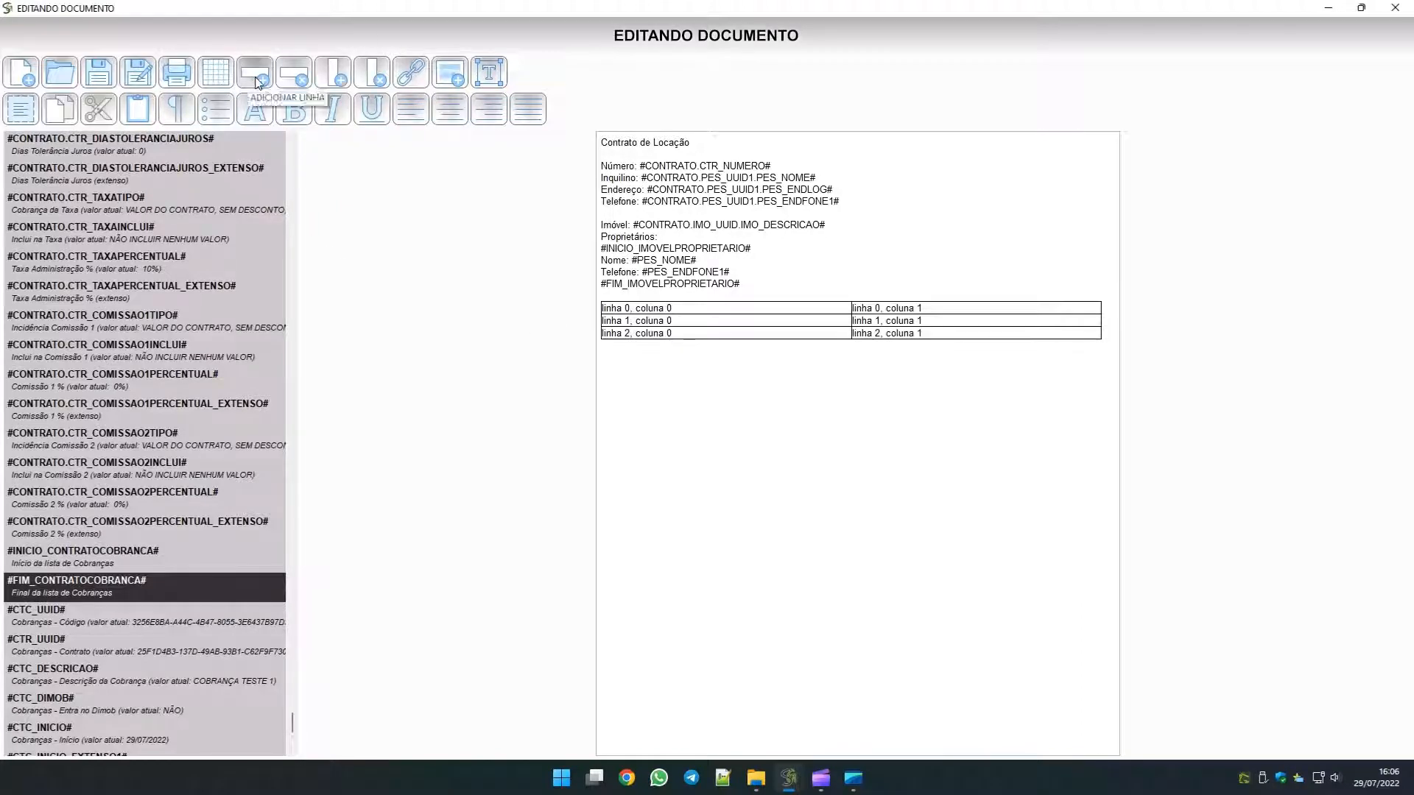
click(255, 80)
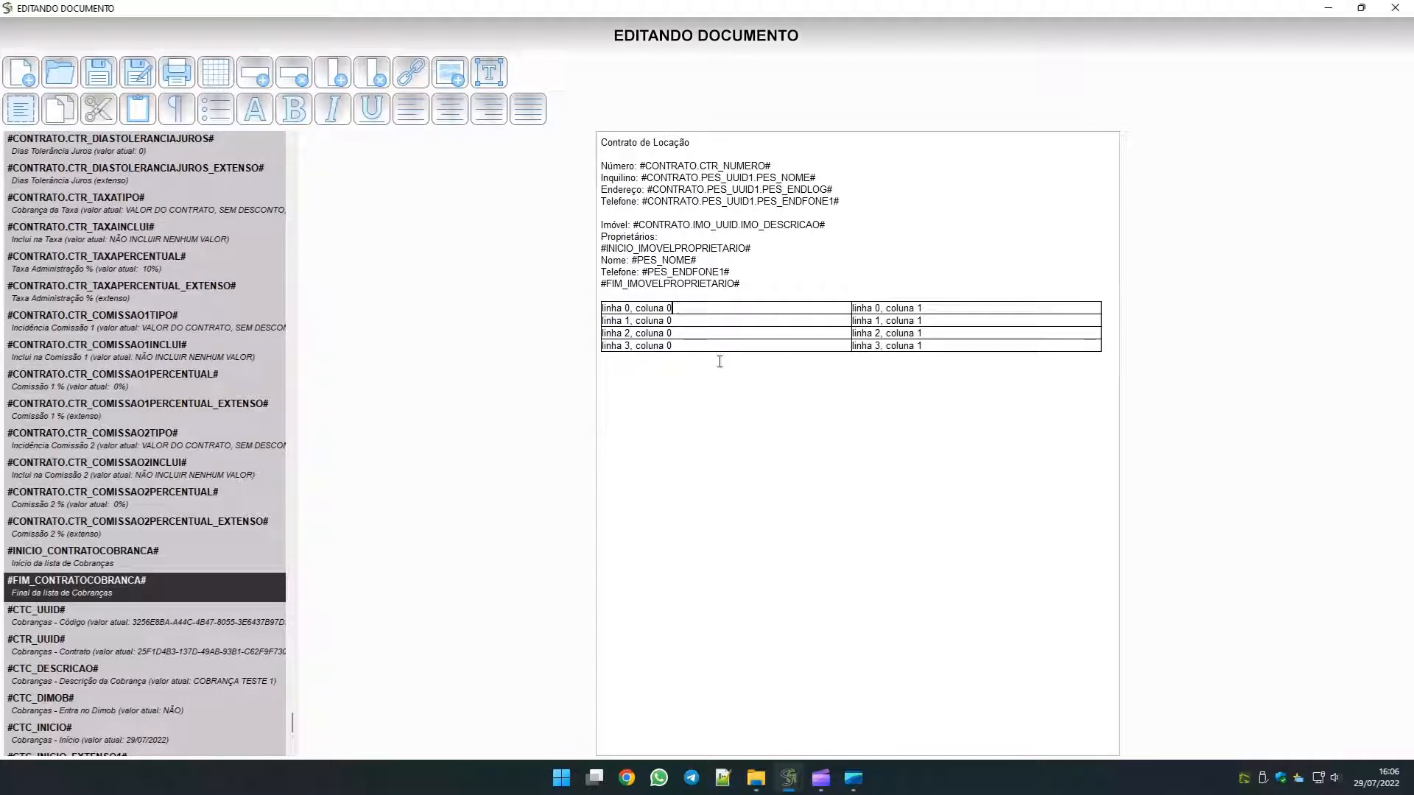
Fill the table's header row with "COBRANÇA" in the first column and "VALOR" in the second.
key(shift+Home)
text(COBRAN)
key(shift+End)
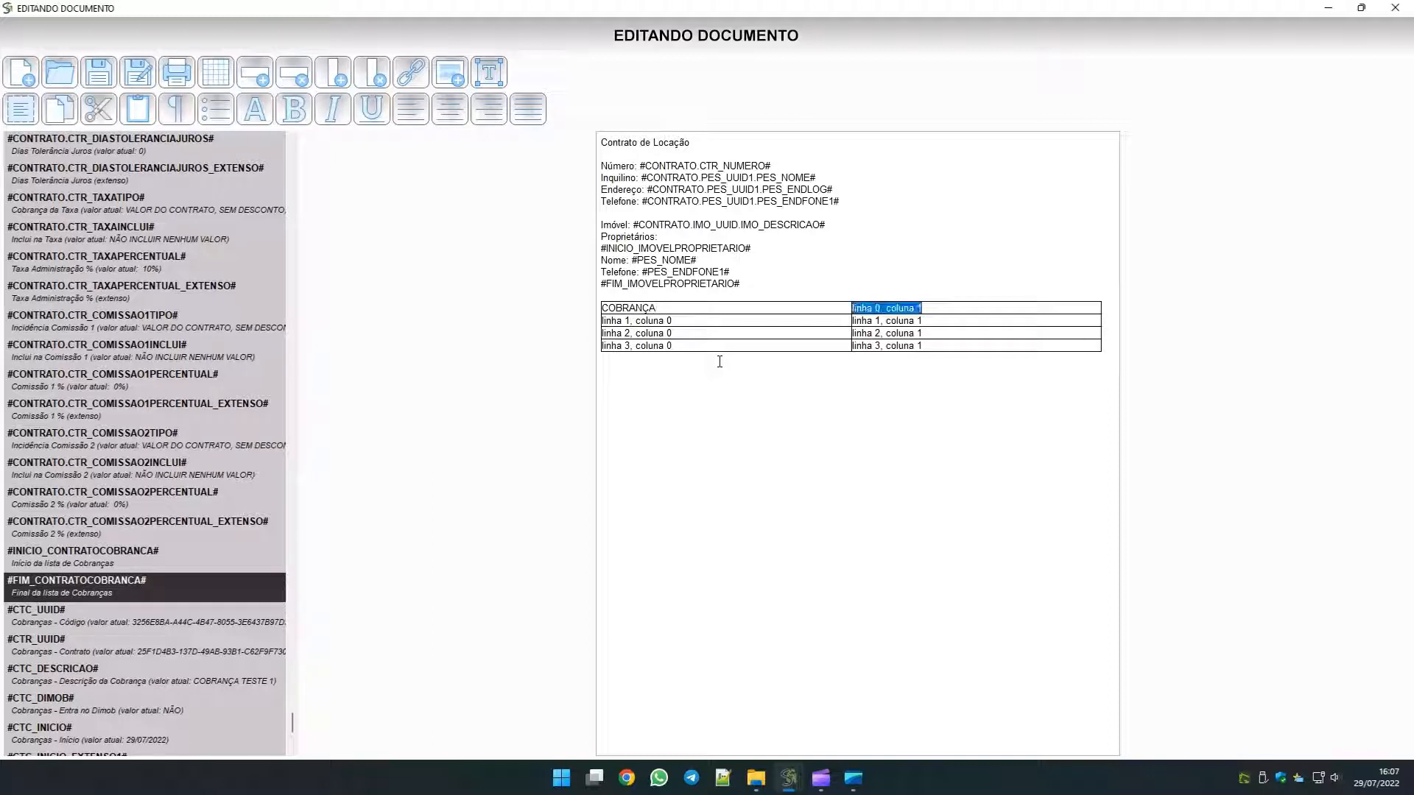
text(VALOR)
Replace the placeholder in the second row's first cell with the markers #INICIO_CONTRATOCOBRANCA# and #CTC_DESCRICAO#.
key(shift+Home)
key(Delete)
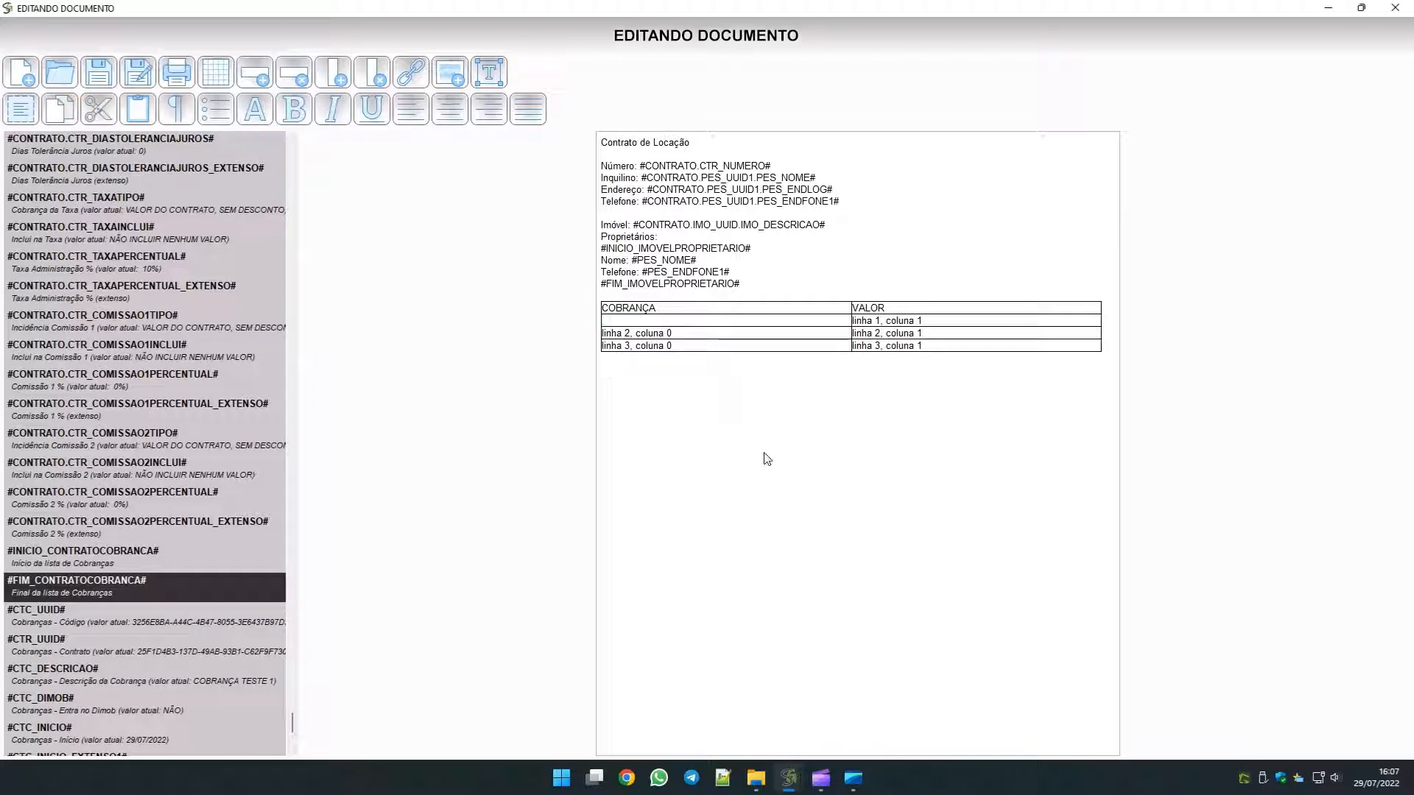
click(79, 558)
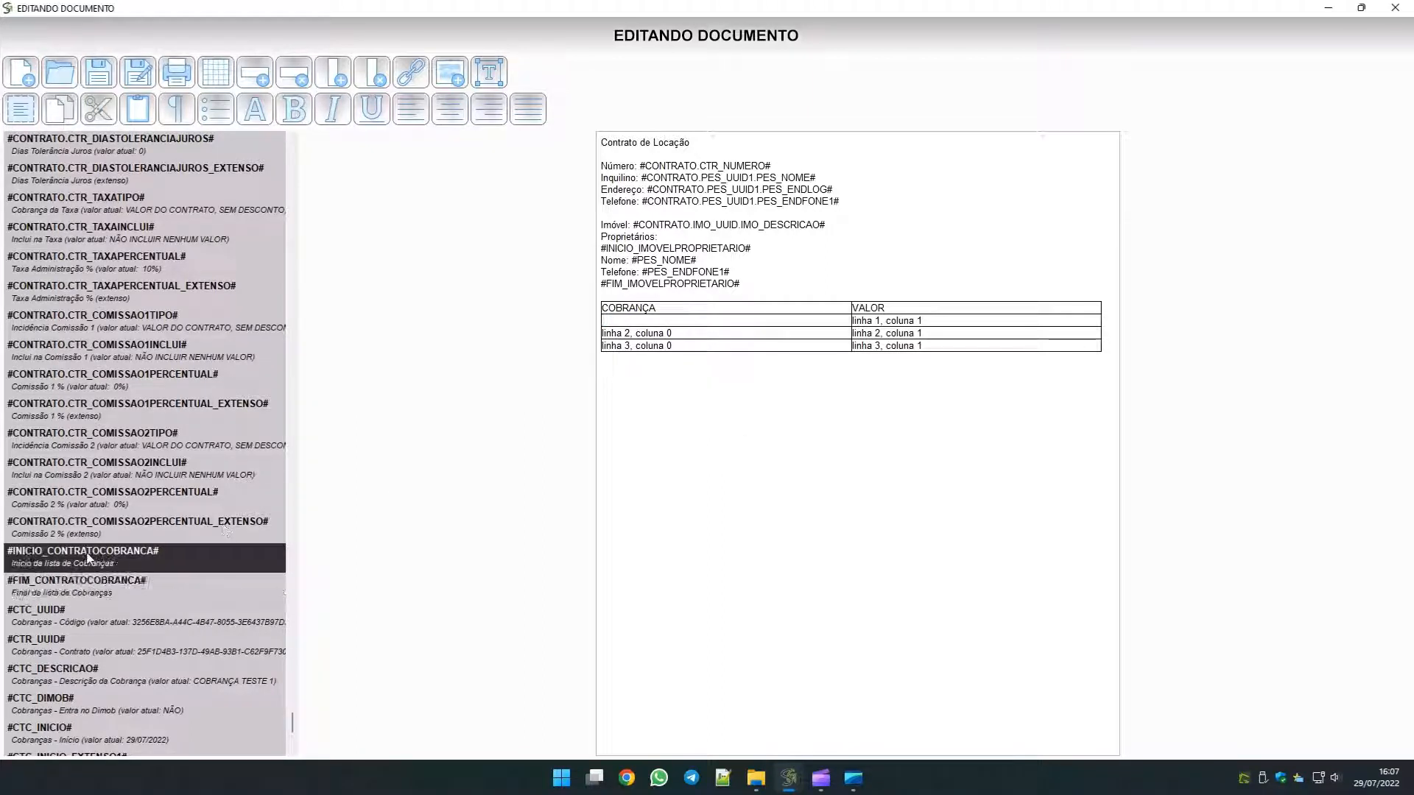
double_click(128, 557)
click(759, 322)
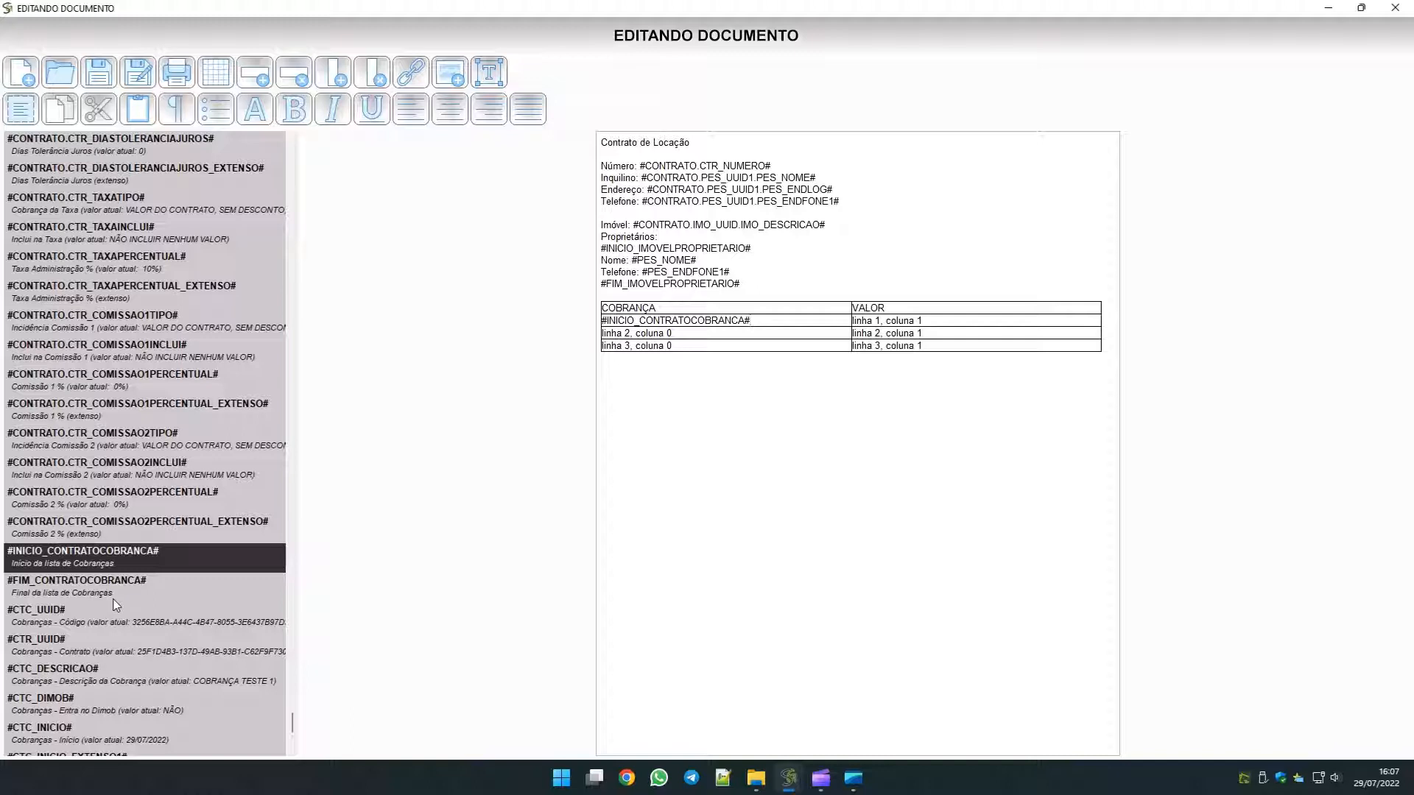
click(108, 685)
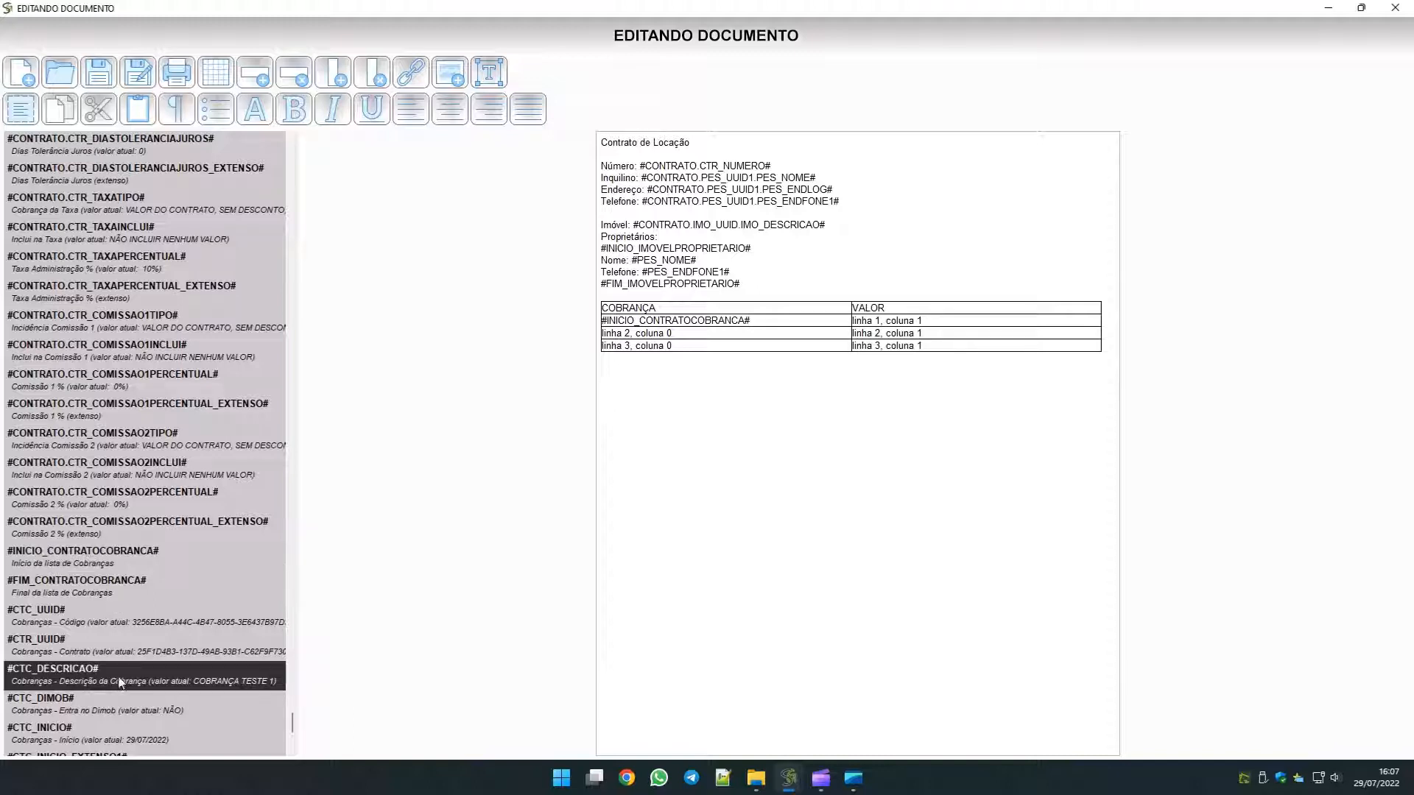
double_click(119, 681)
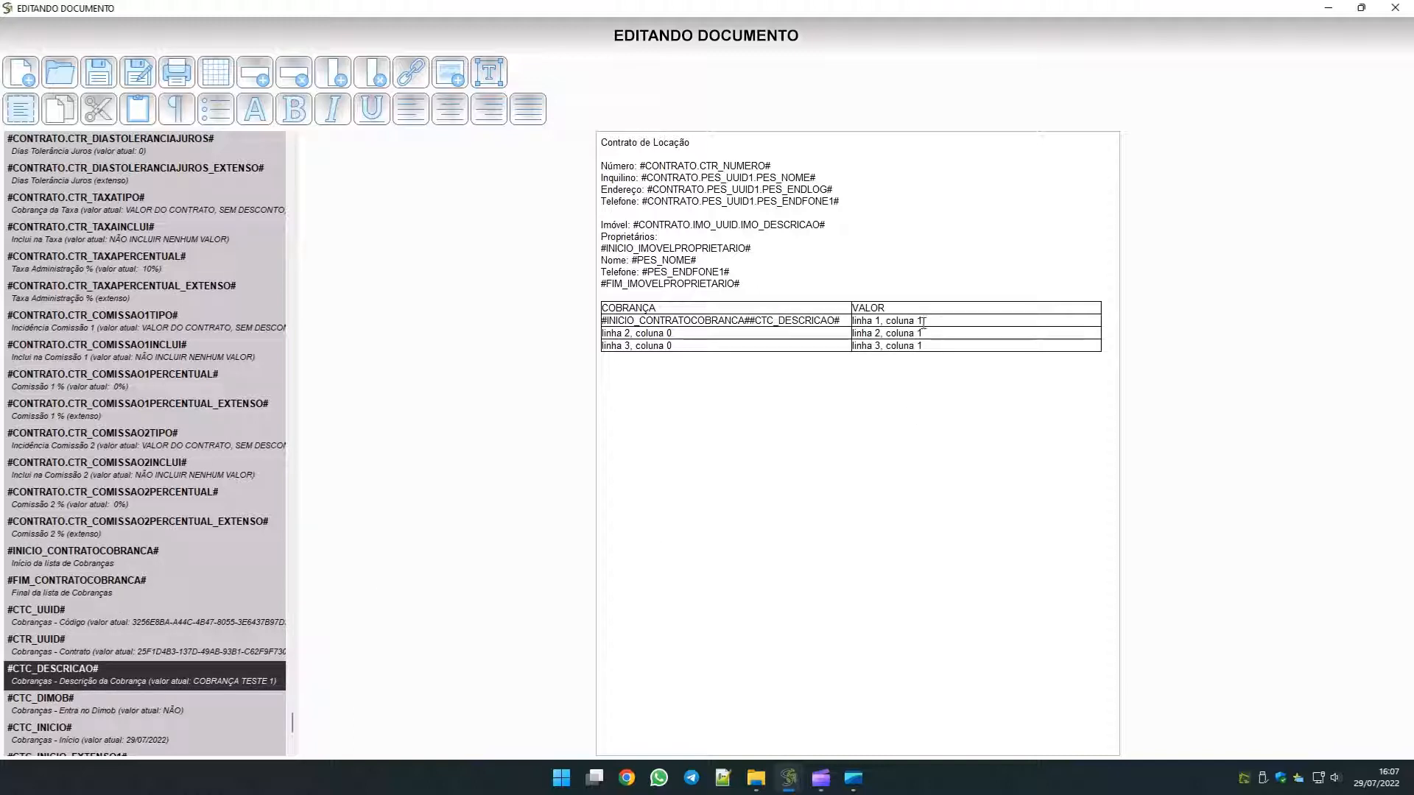
Replace the placeholder in the second row's VALOR cell with the marker #CTC_VALORCLIENTE#.
key(Tab)
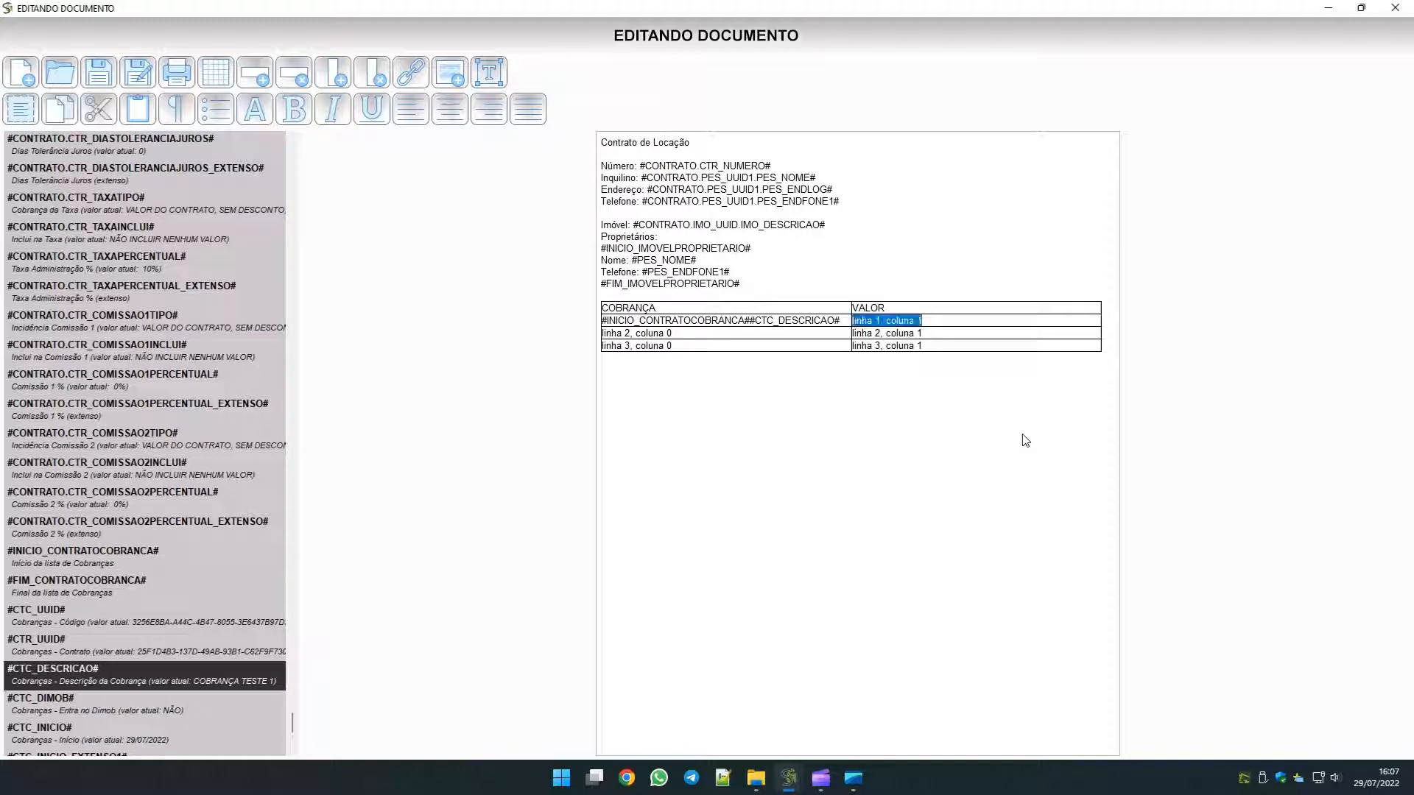
key(Delete)
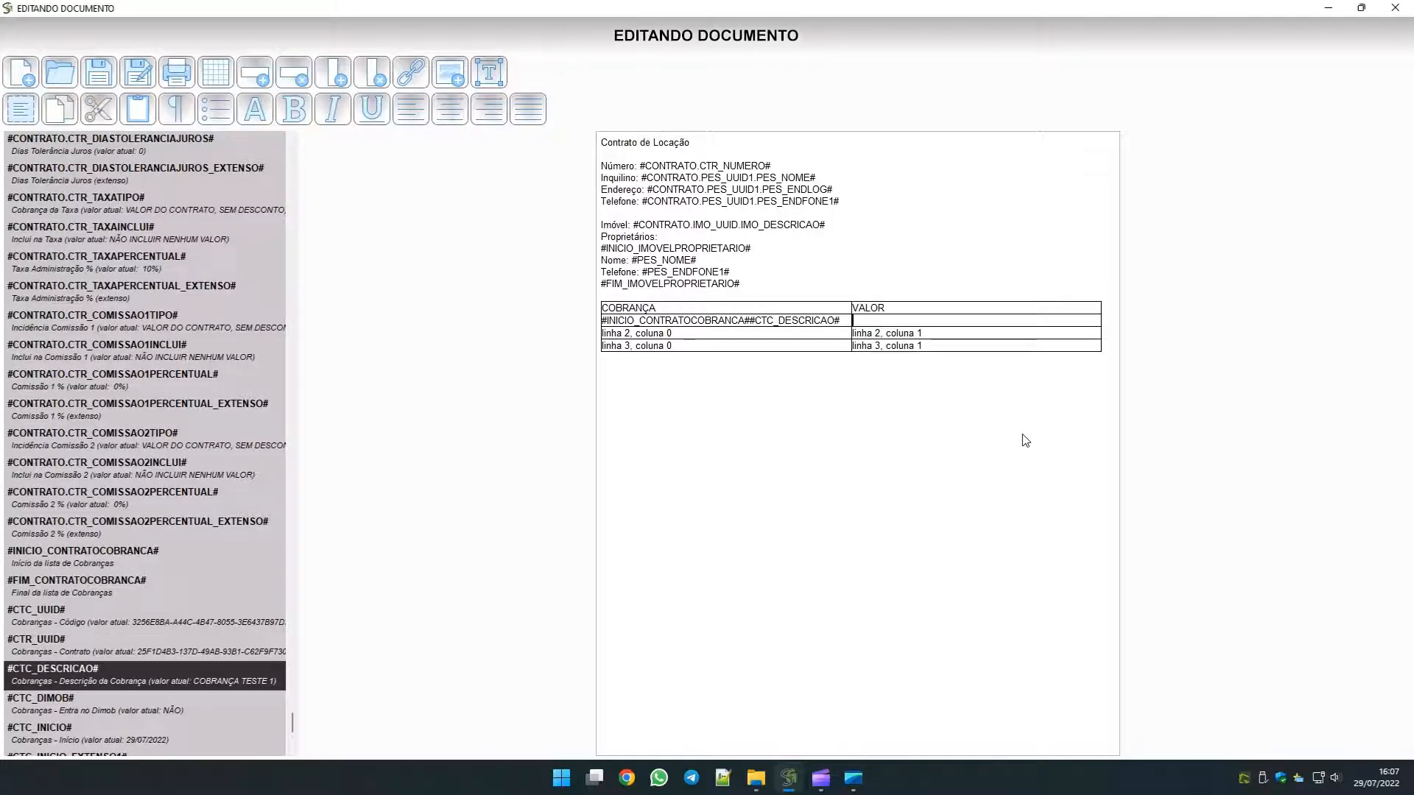
scroll(145, 703, down, 2)
scroll(145, 703, down, 2)
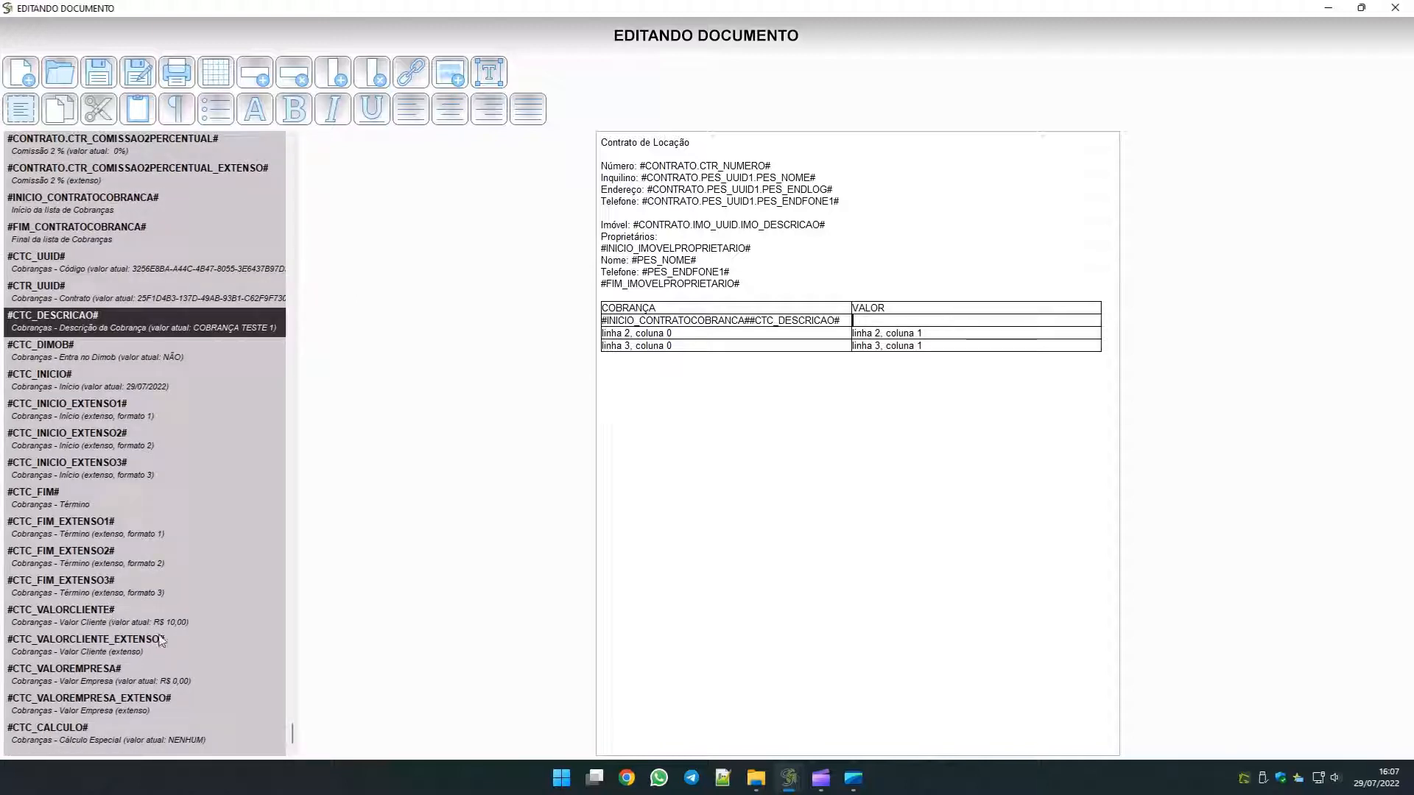
click(120, 619)
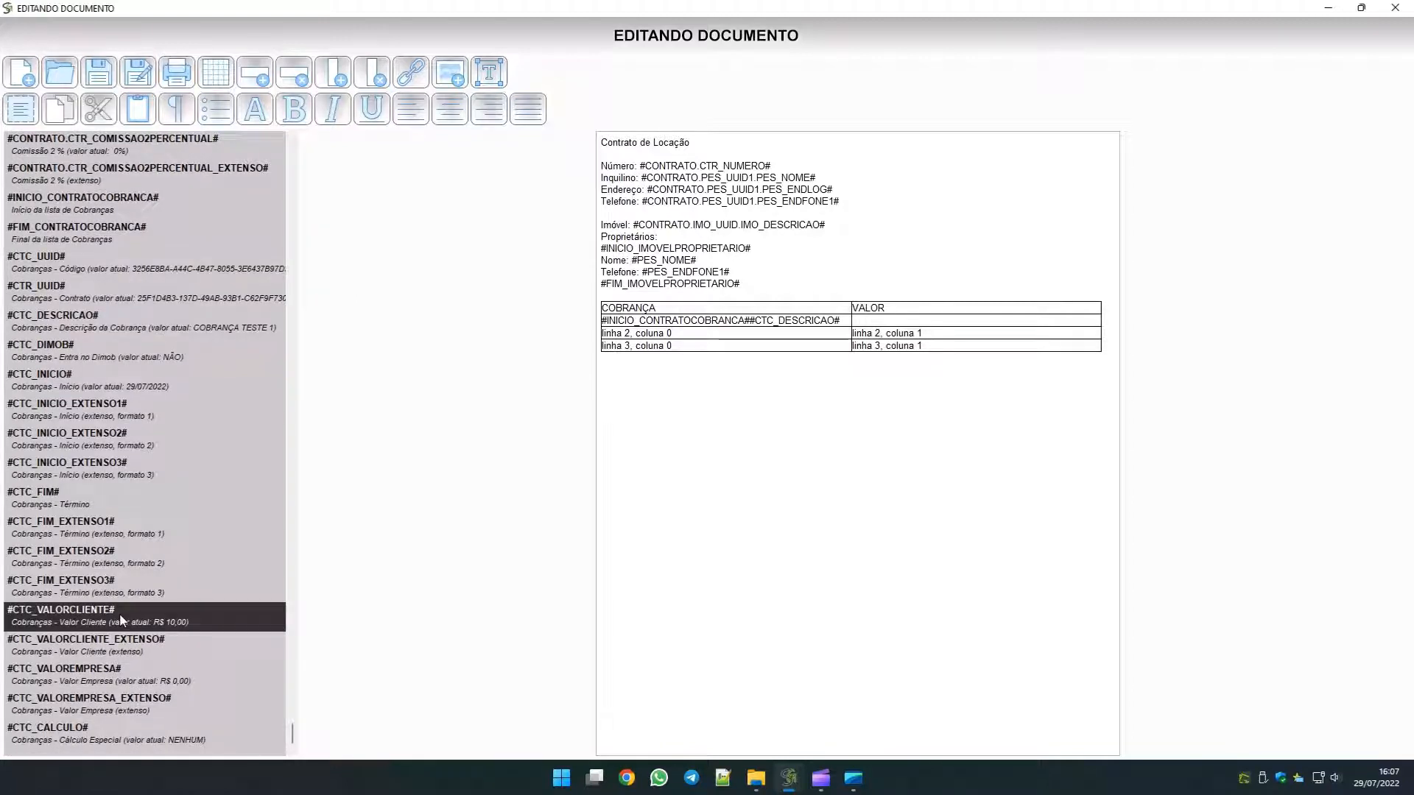
double_click(121, 619)
Replace the placeholder in the third row's first cell with the marker #FIM_CONTRATOCOBRANCA#.
click(683, 335)
key(shift+Home)
key(BackSpace)
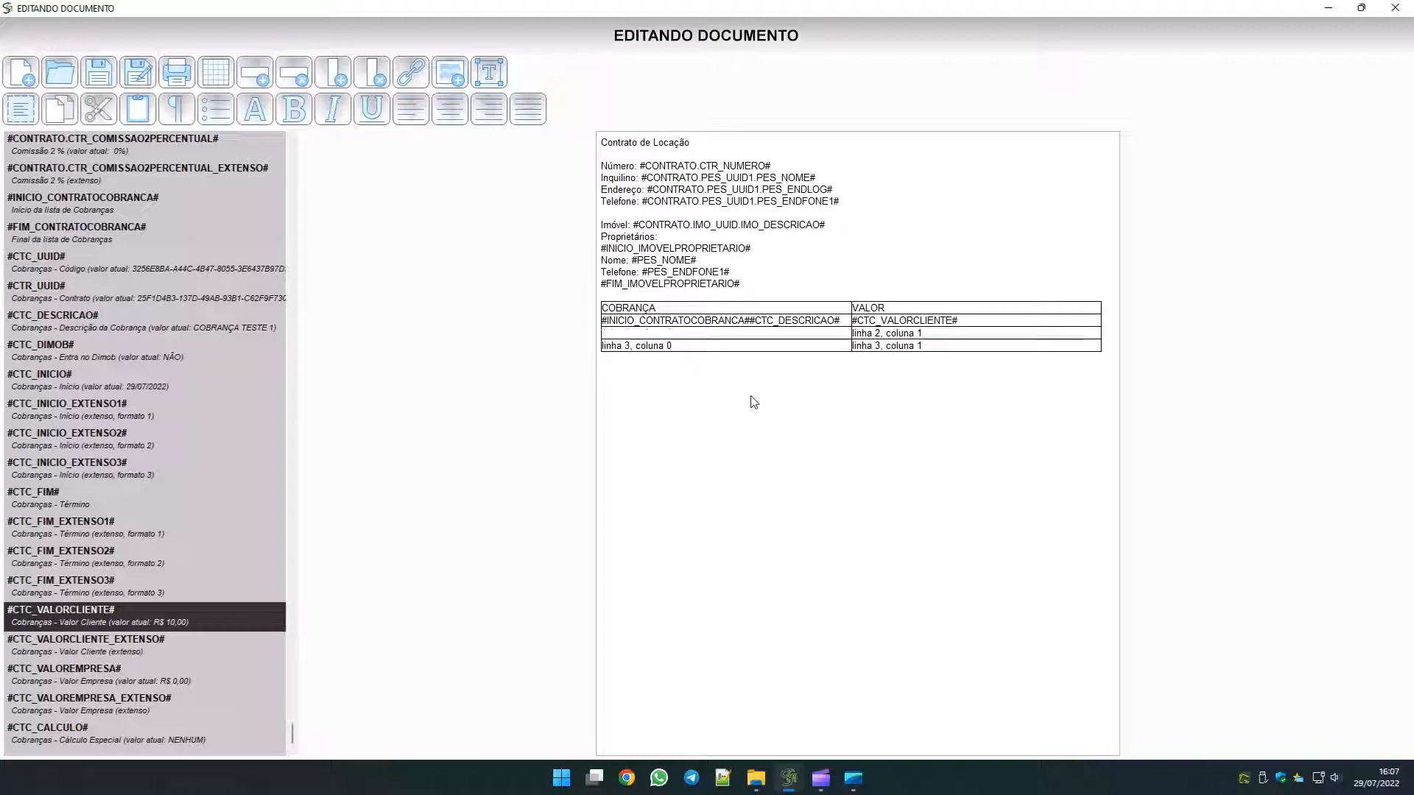
click(94, 232)
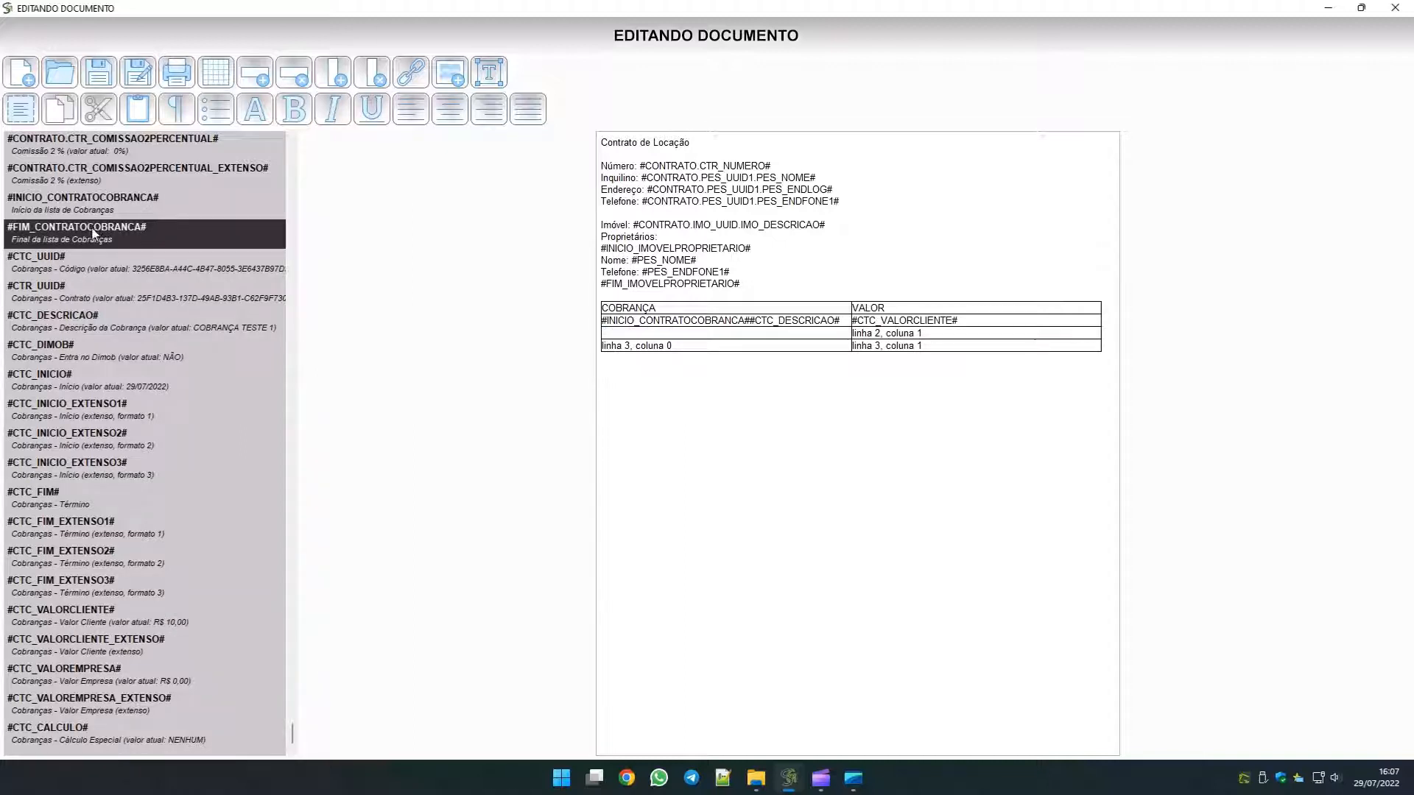
double_click(95, 232)
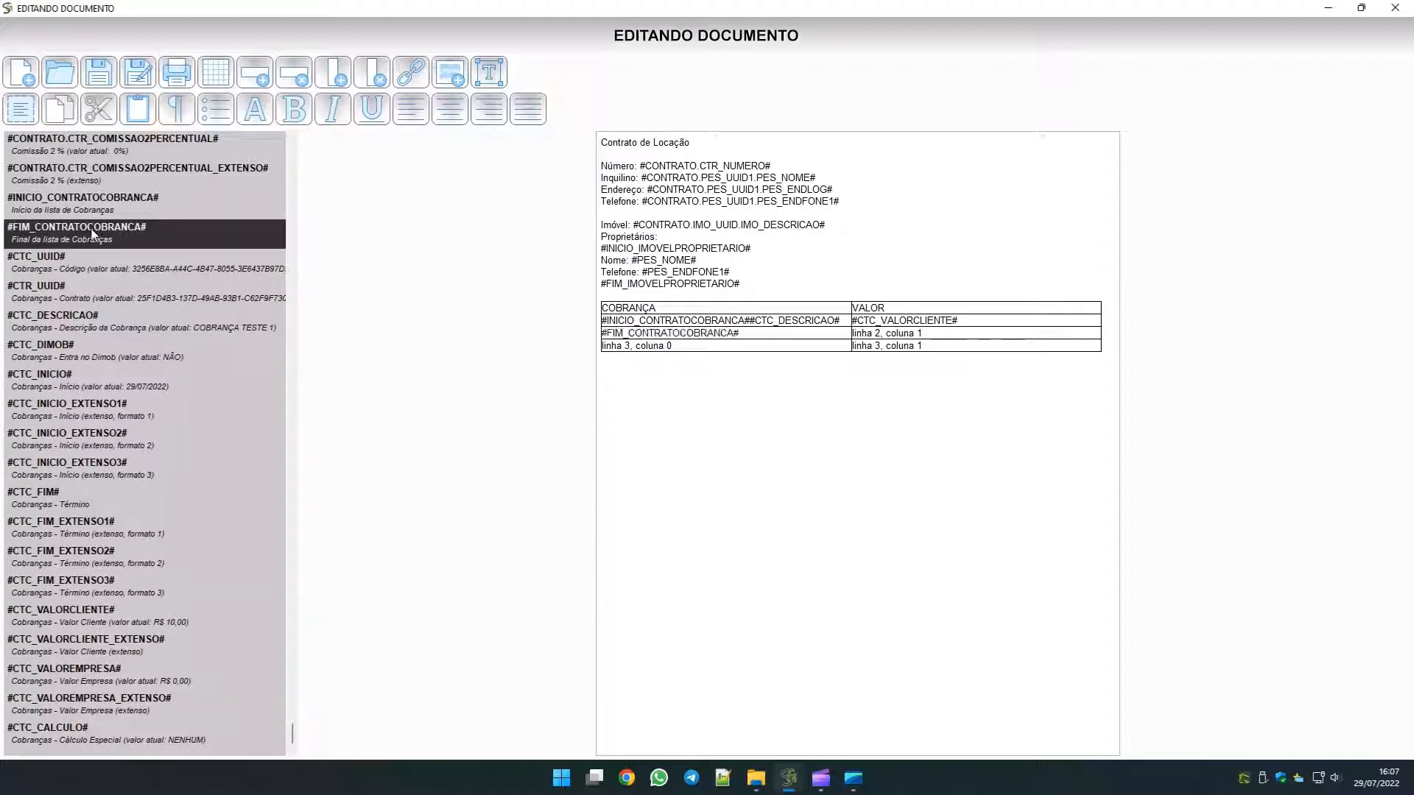
Clear the placeholder text from the remaining table cells and delete the empty fourth row.
click(929, 338)
key(shift+Home)
key(BackSpace)
key(shift+End)
key(BackSpace)
key(Left)
key(shift+Home)
key(BackSpace)
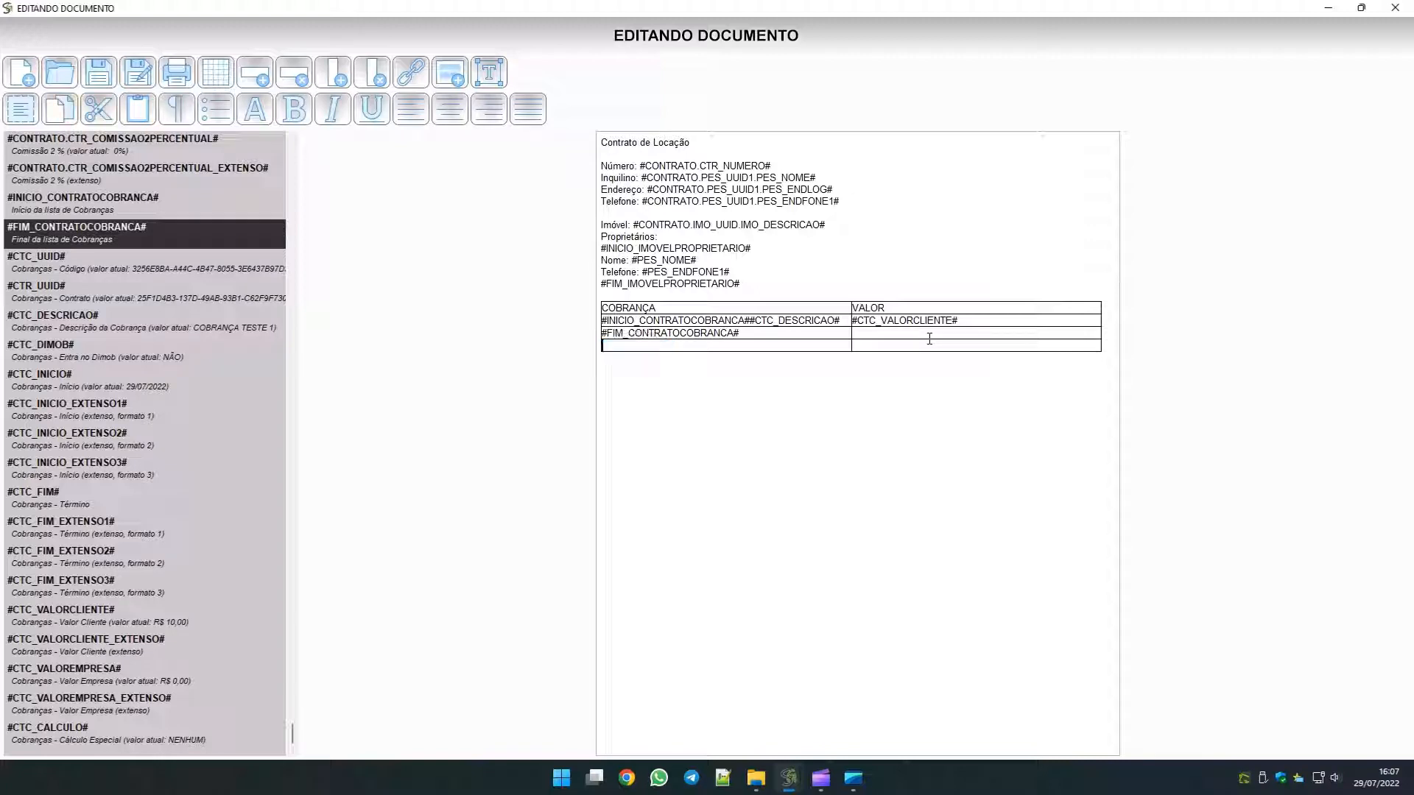
click(300, 86)
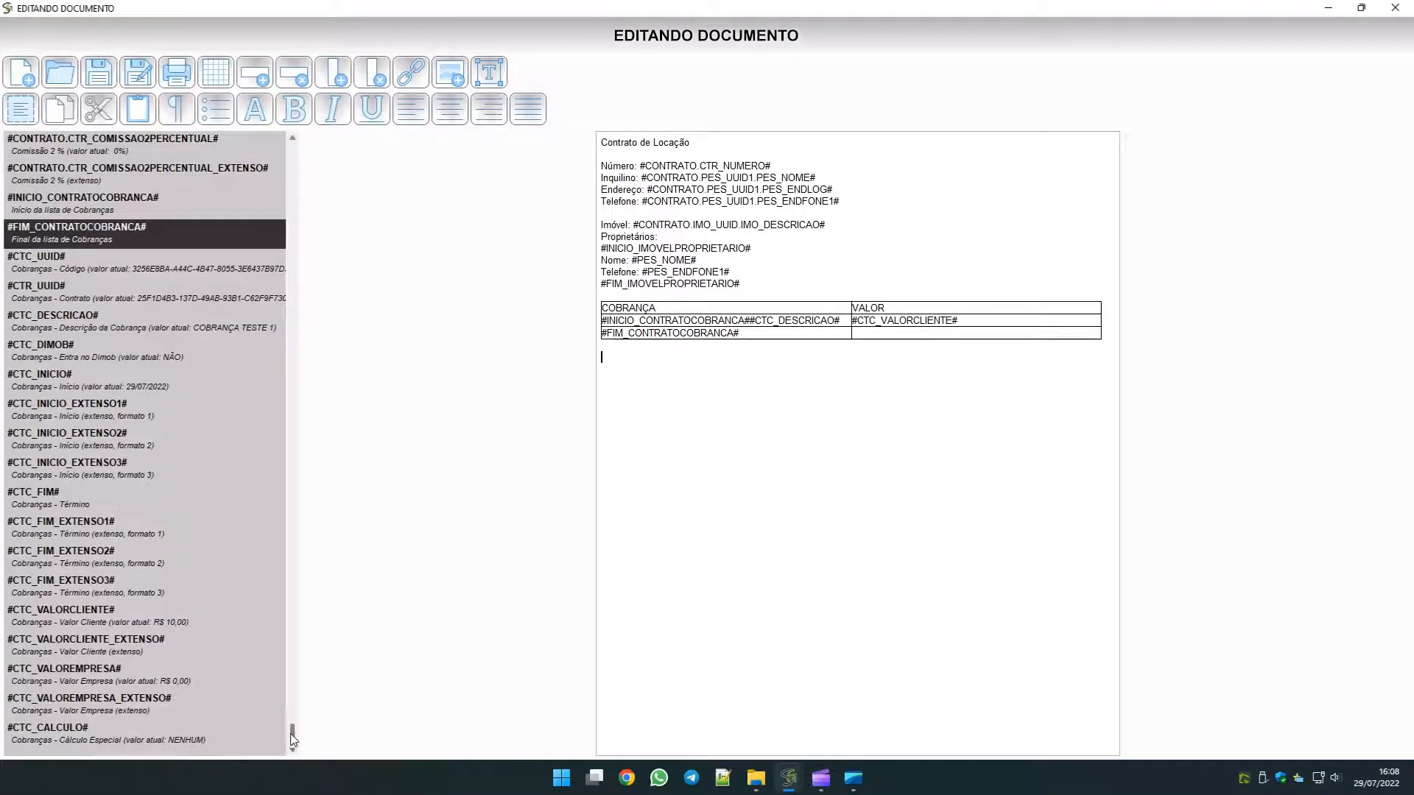
Add a signature line of underscores below the table with the tenant marker #CONTRATO.PES_UUID1.PES_NOME# beneath it.
drag(292, 740, 284, 148)
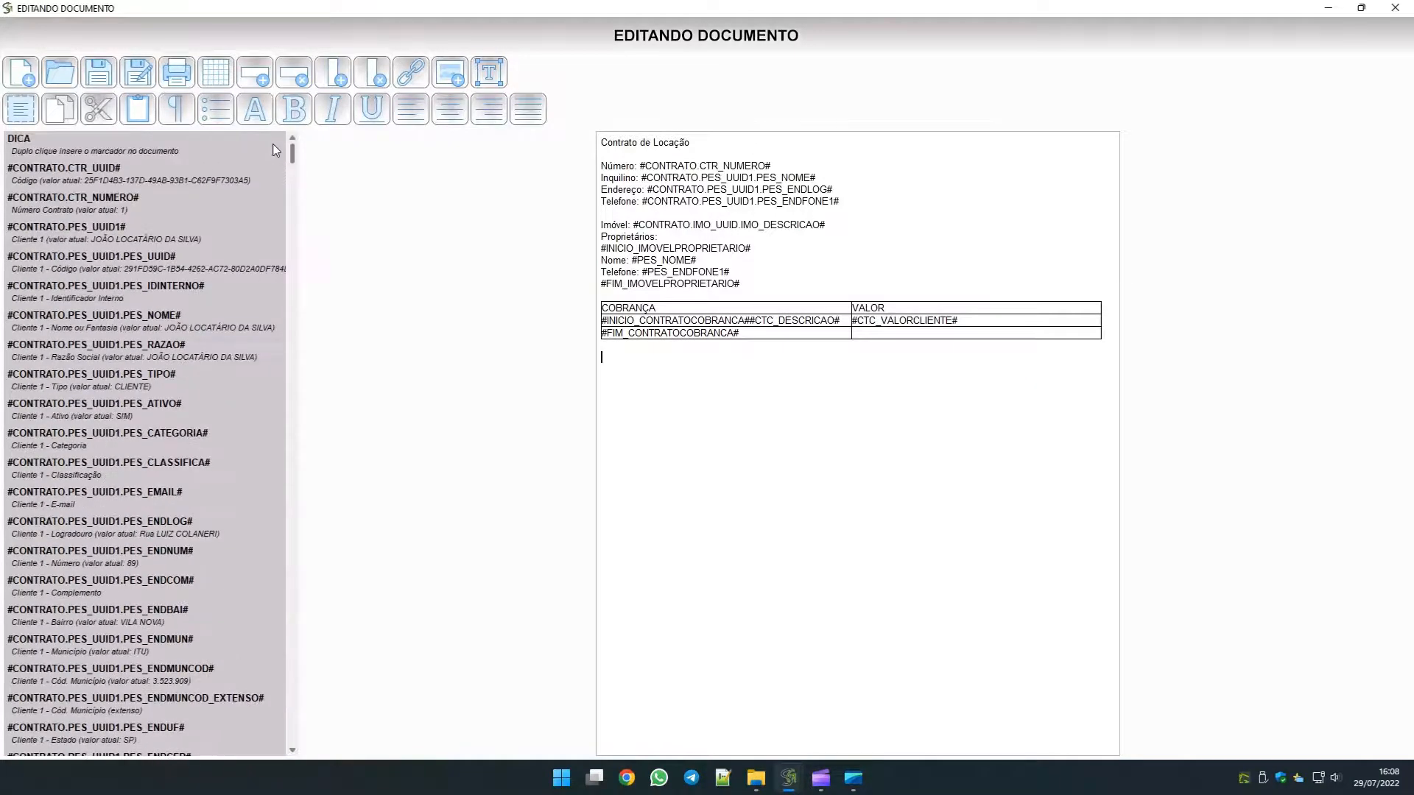
key(Return)
text(____________________________________)
drag(292, 157, 293, 160)
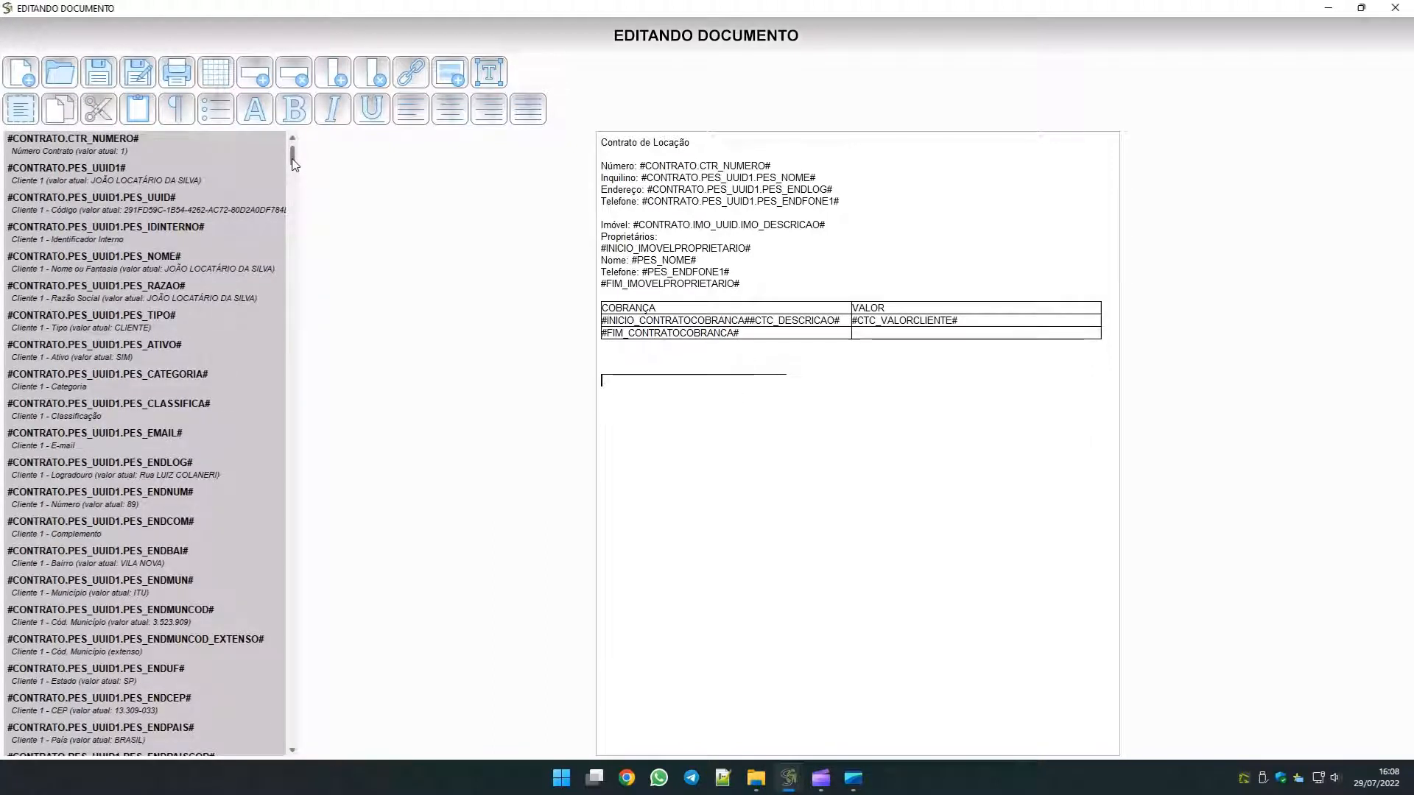
double_click(180, 269)
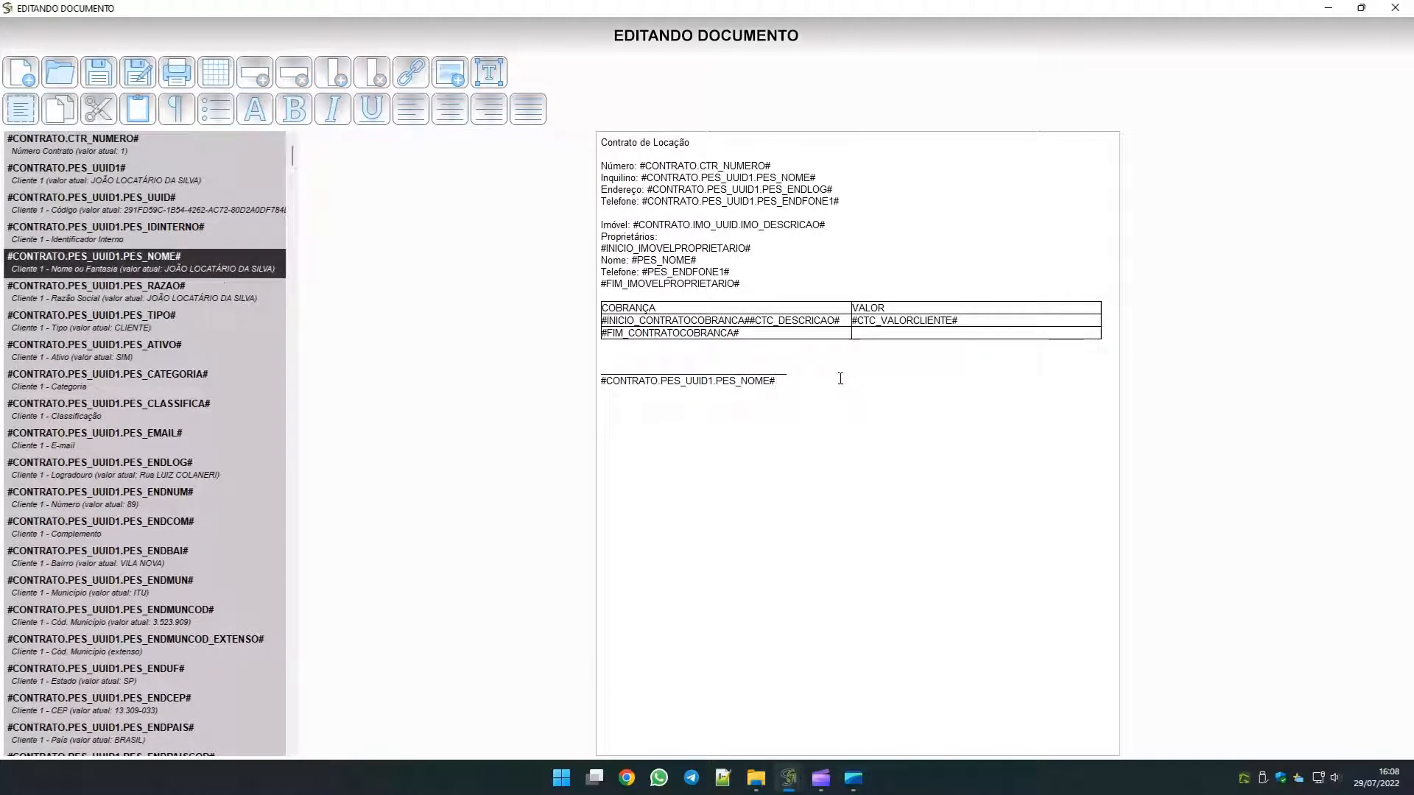
Add a second signature line below the tenant's, with the company name "Soriodev" beneath it.
key(Return)
text(____________________________________)
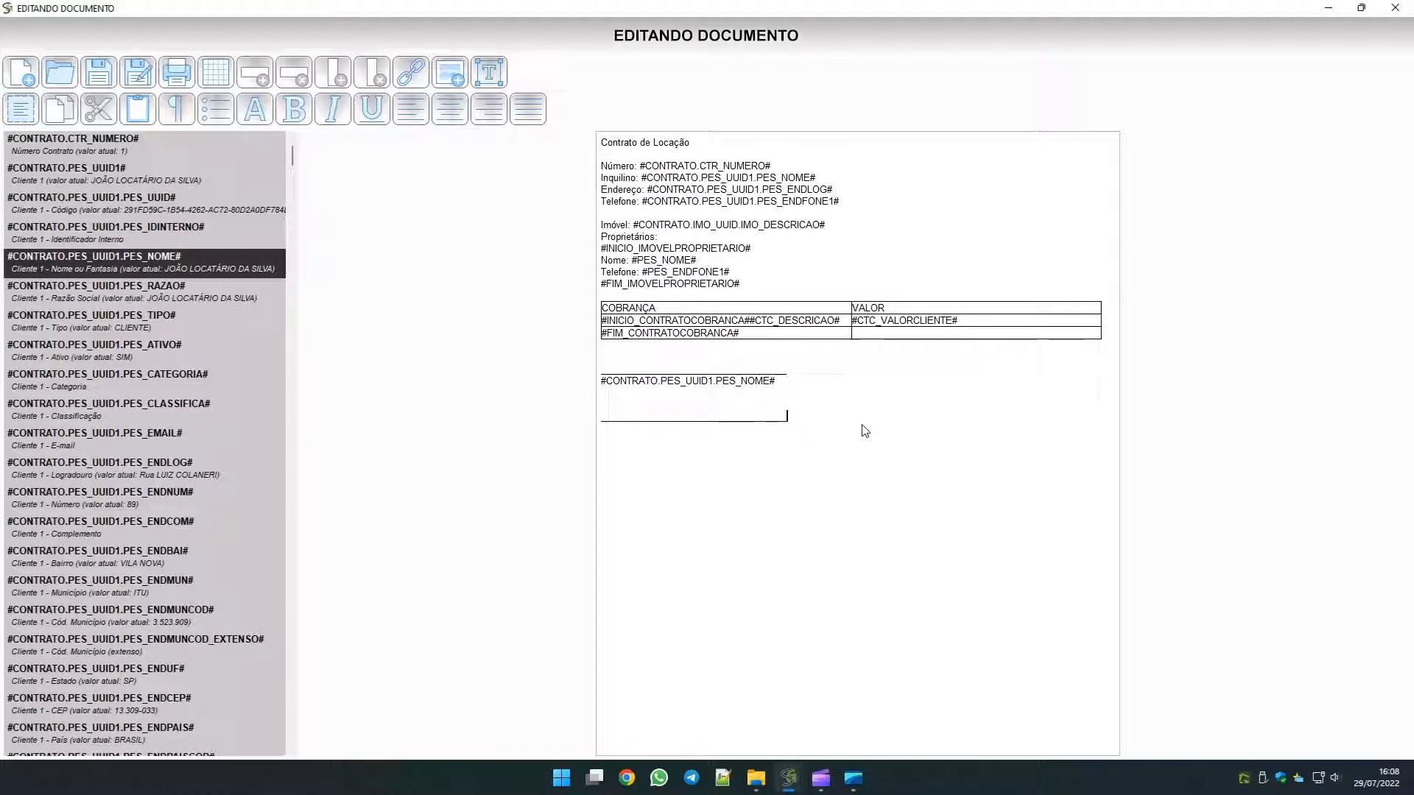
drag(293, 156, 253, 426)
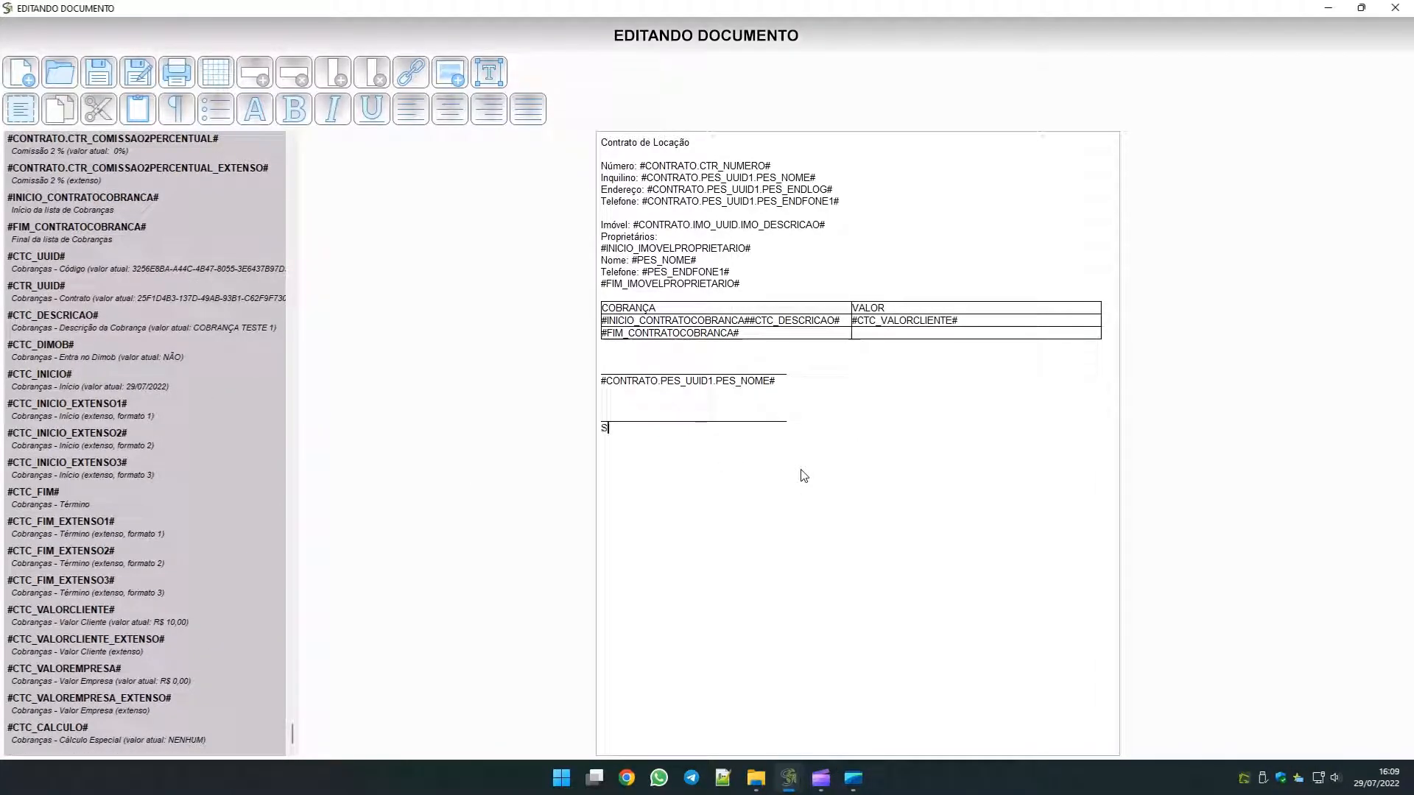
text(odev)
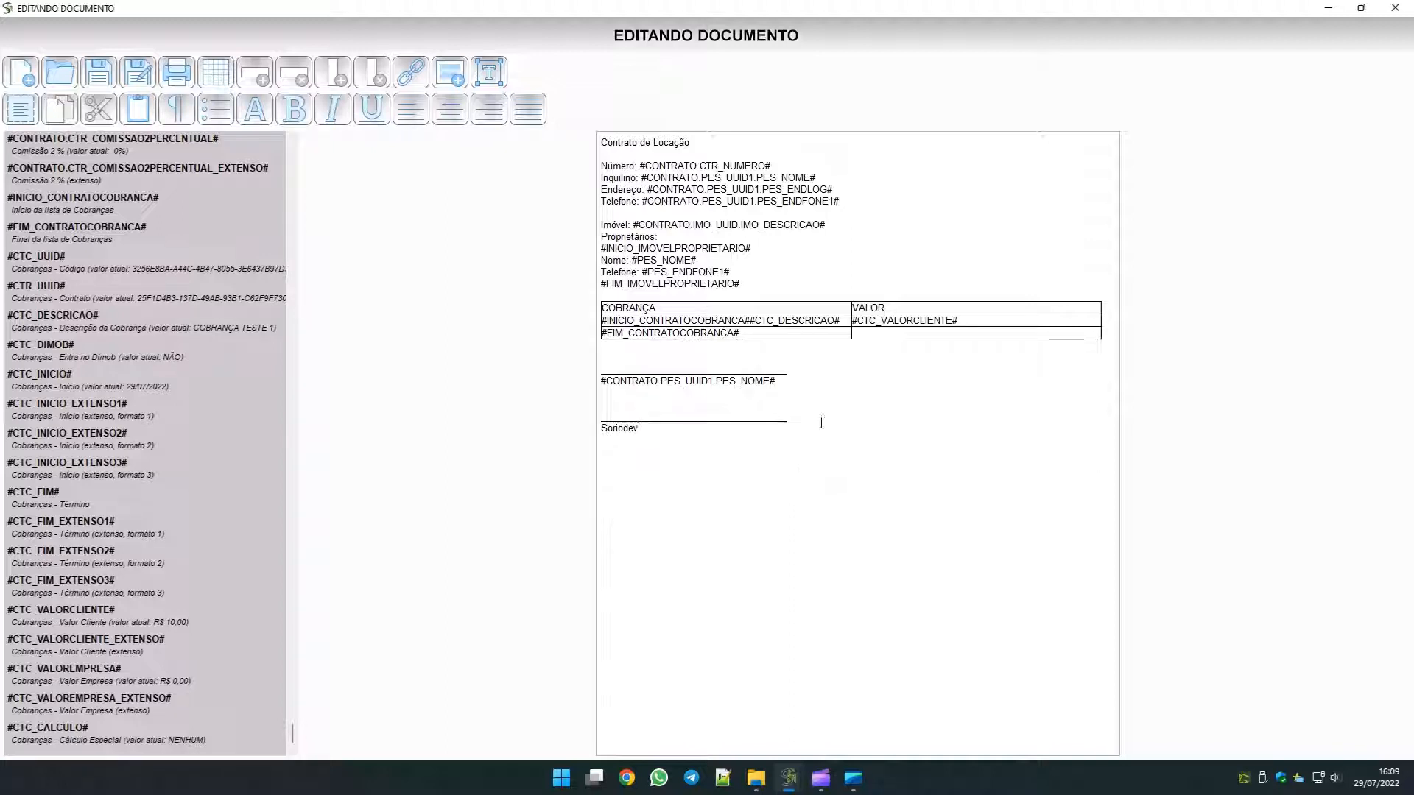
Center both signature blocks, each line together with the name beneath it.
drag(751, 428, 562, 415)
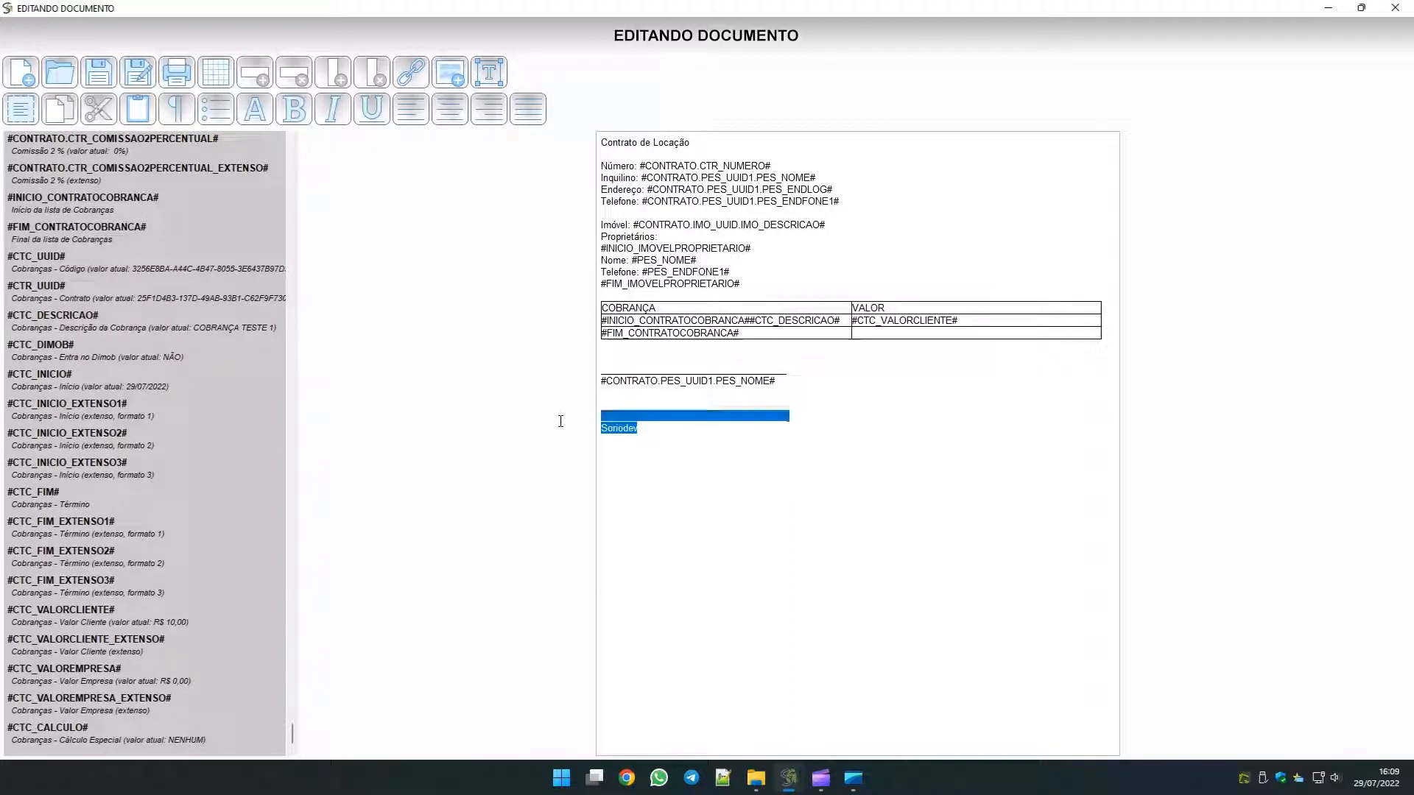
click(450, 109)
drag(776, 381, 584, 370)
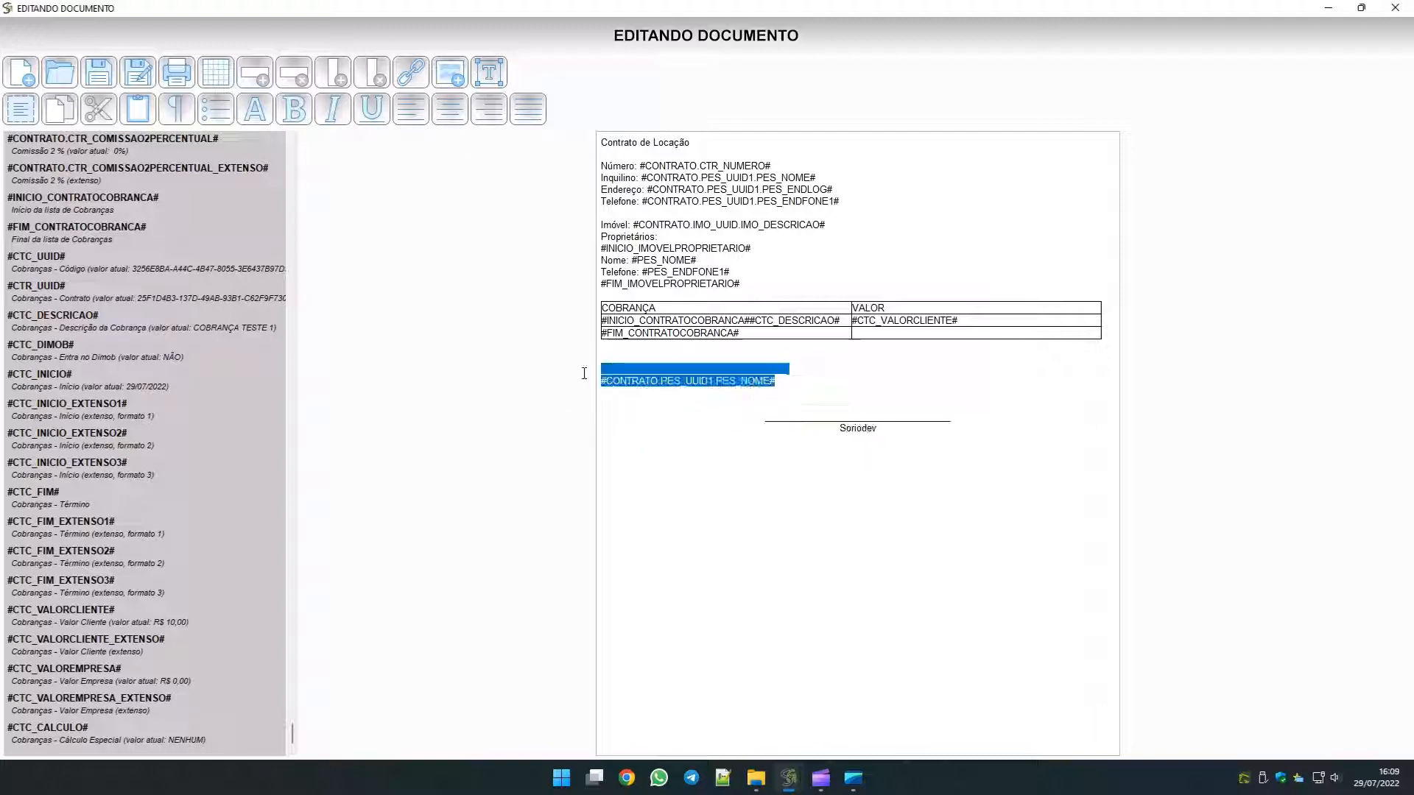
click(449, 109)
Center the title "Contrato de Locação" and format it as bold Arial at 14 pt.
drag(690, 142, 601, 142)
click(448, 112)
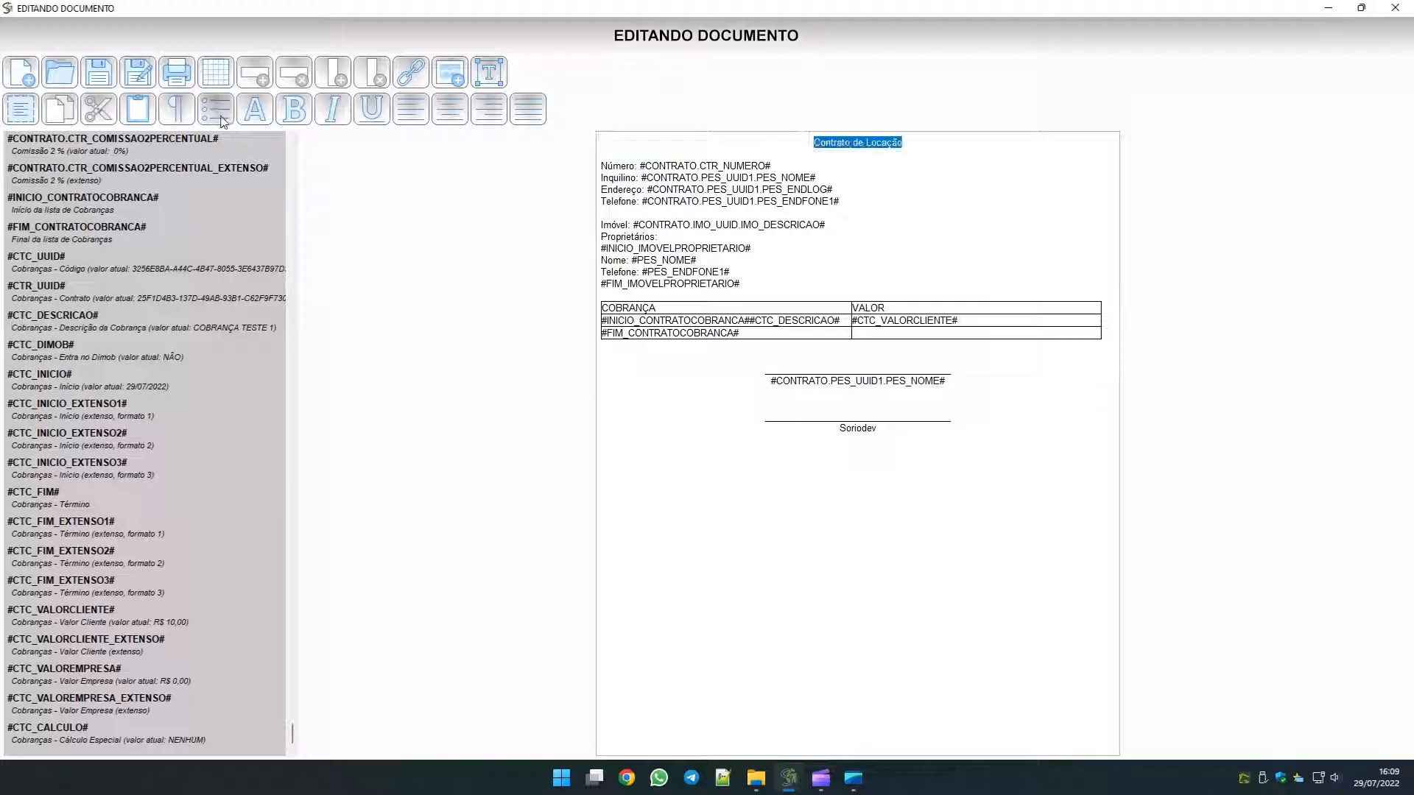
click(254, 109)
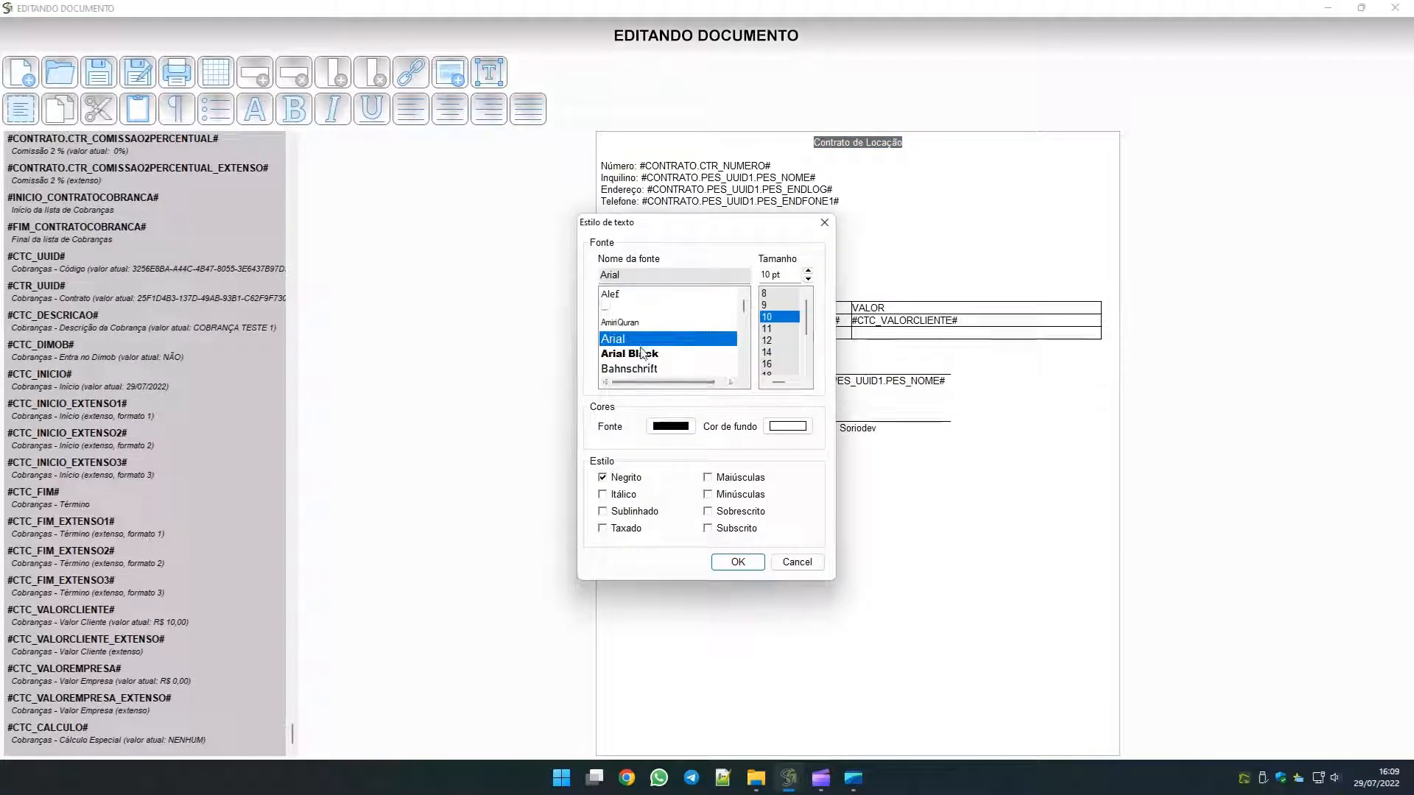
click(780, 352)
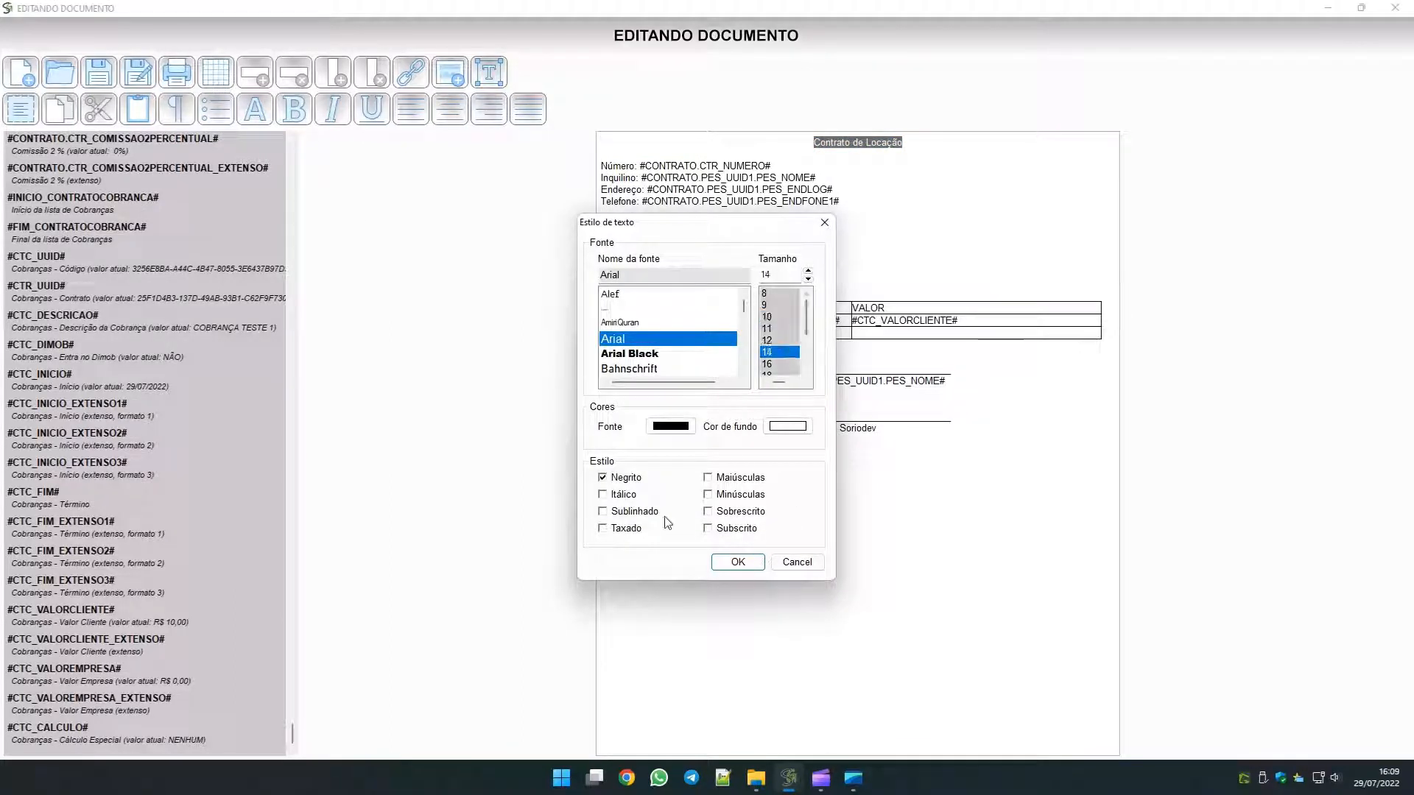
click(749, 565)
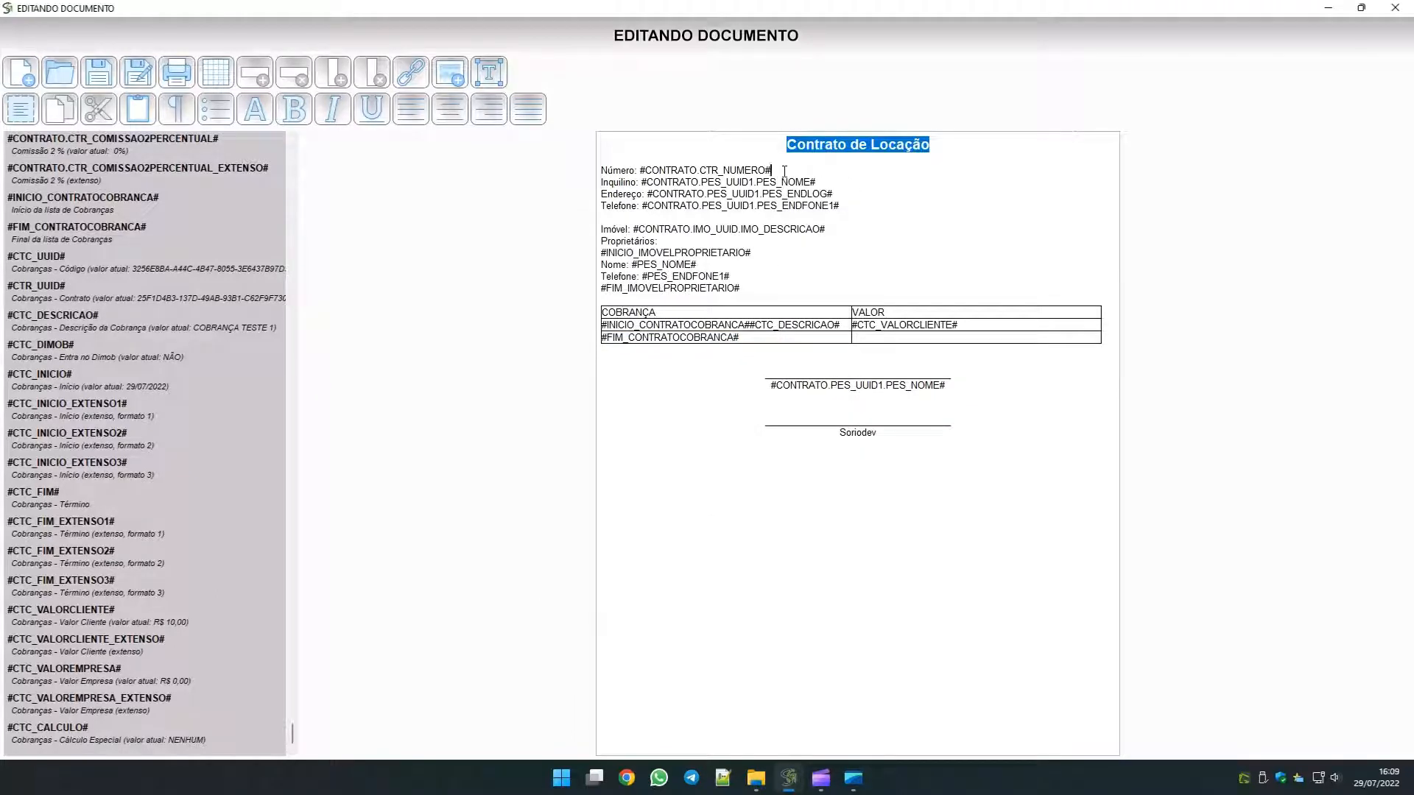
Make the contract number marker #CONTRATO.CTR_NUMERO# bold and color it red.
drag(784, 171, 640, 170)
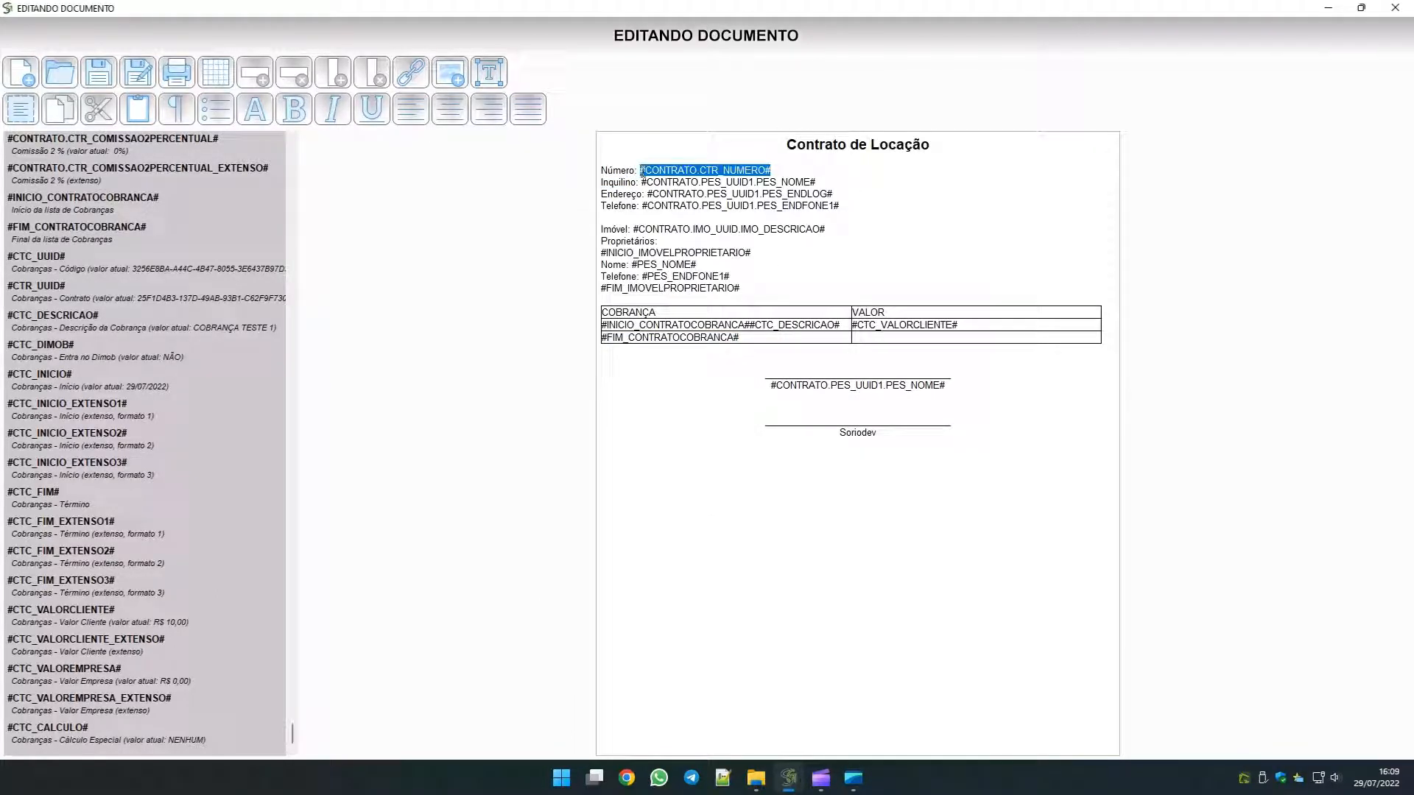
click(293, 111)
click(255, 109)
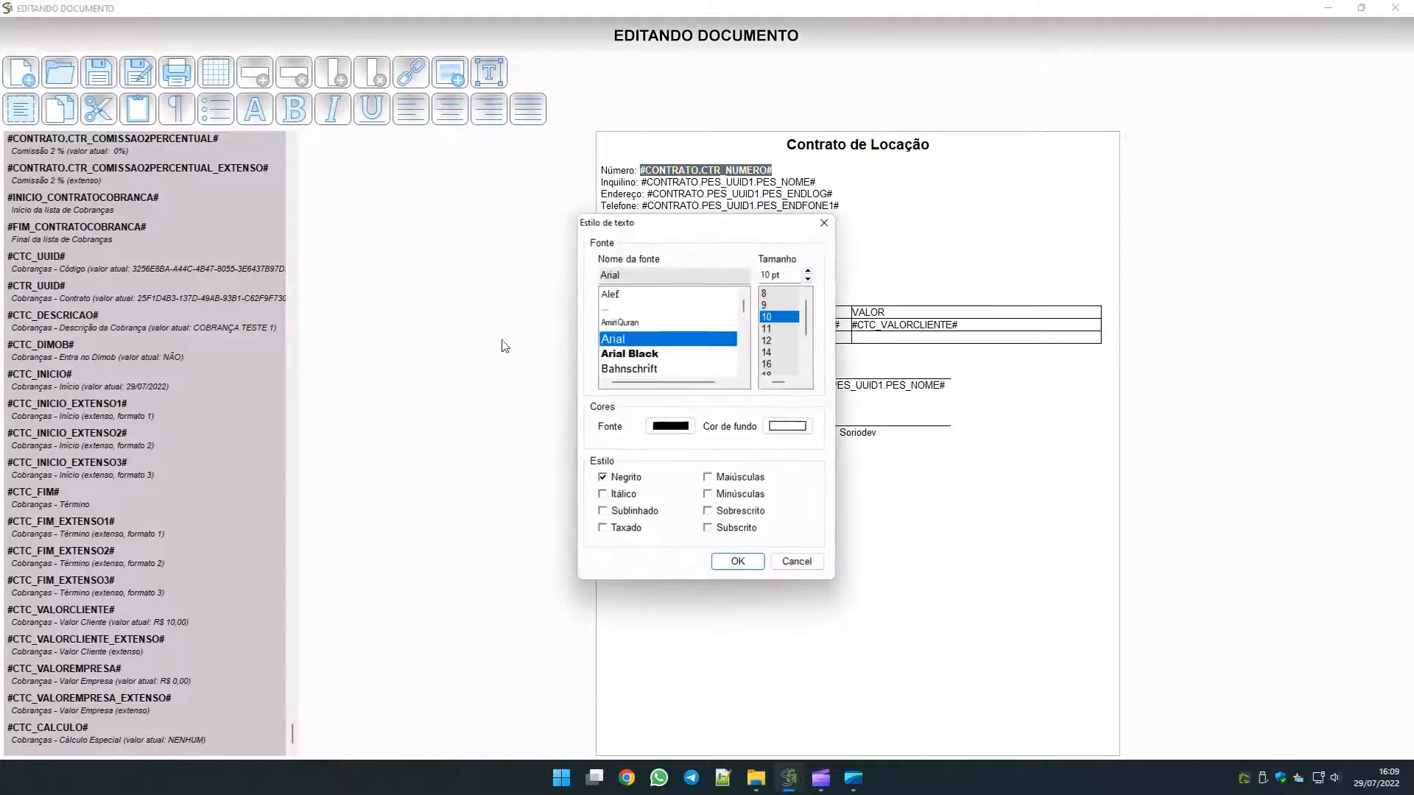
click(666, 426)
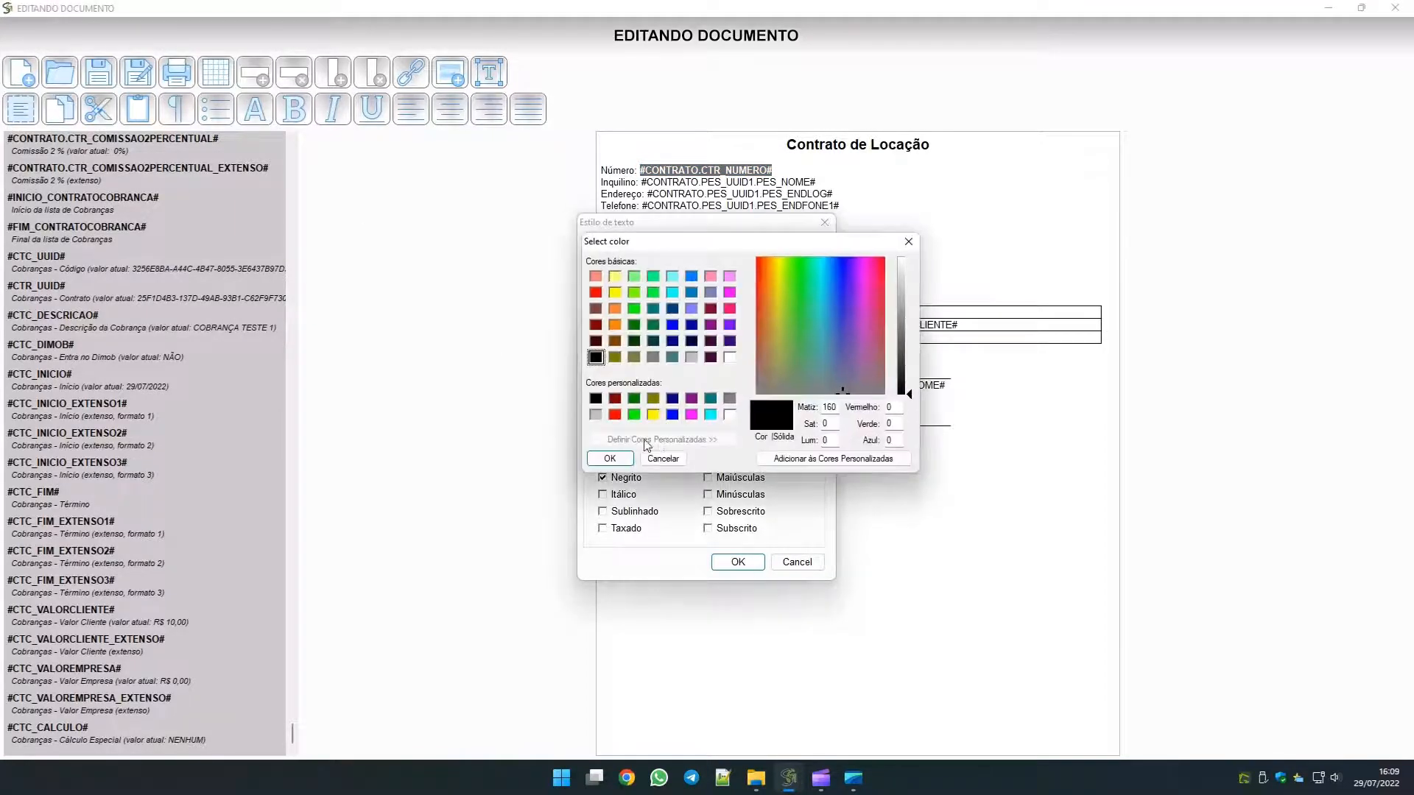
click(614, 414)
click(610, 458)
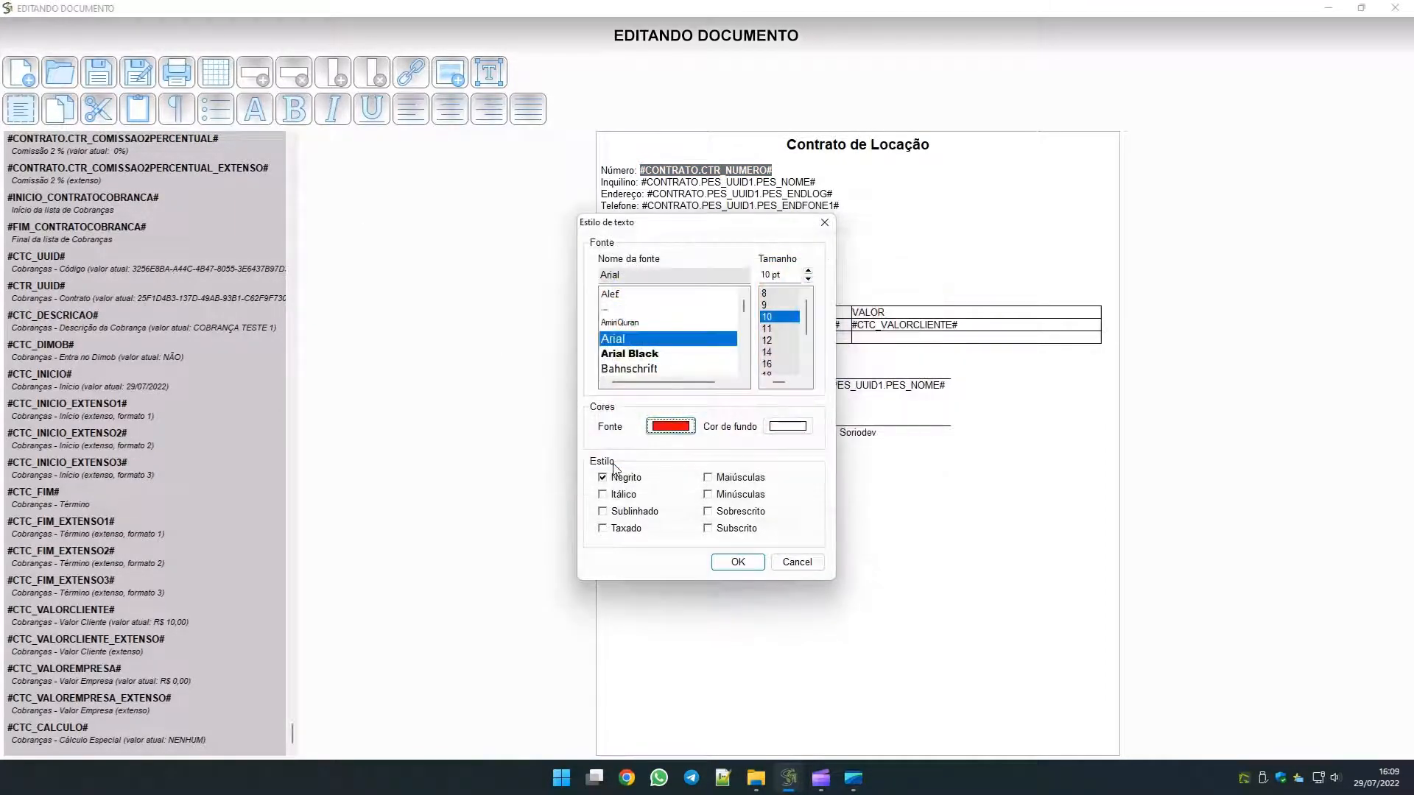
click(733, 561)
Make the tenant's name, address and phone markers and the property description marker bold.
click(716, 183)
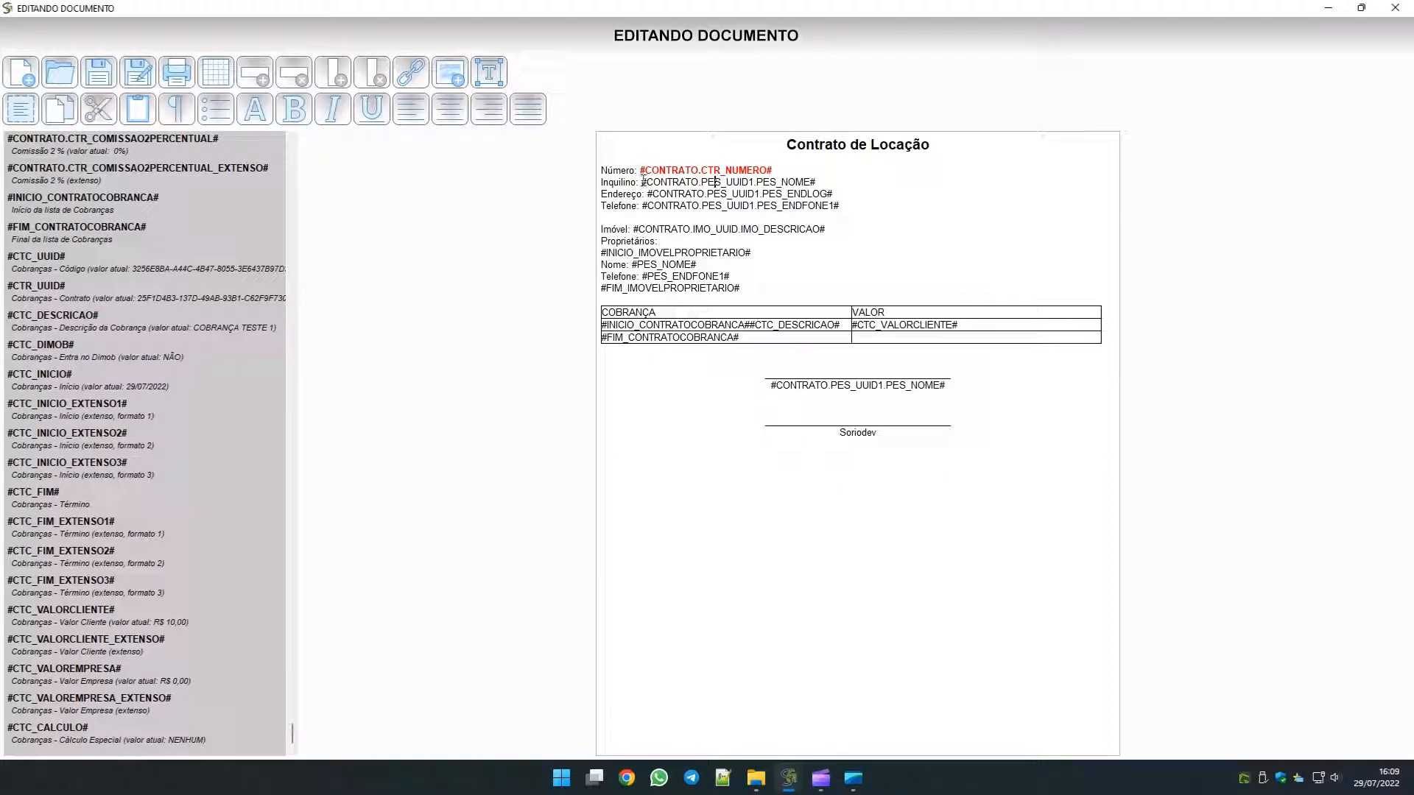
drag(643, 181, 817, 182)
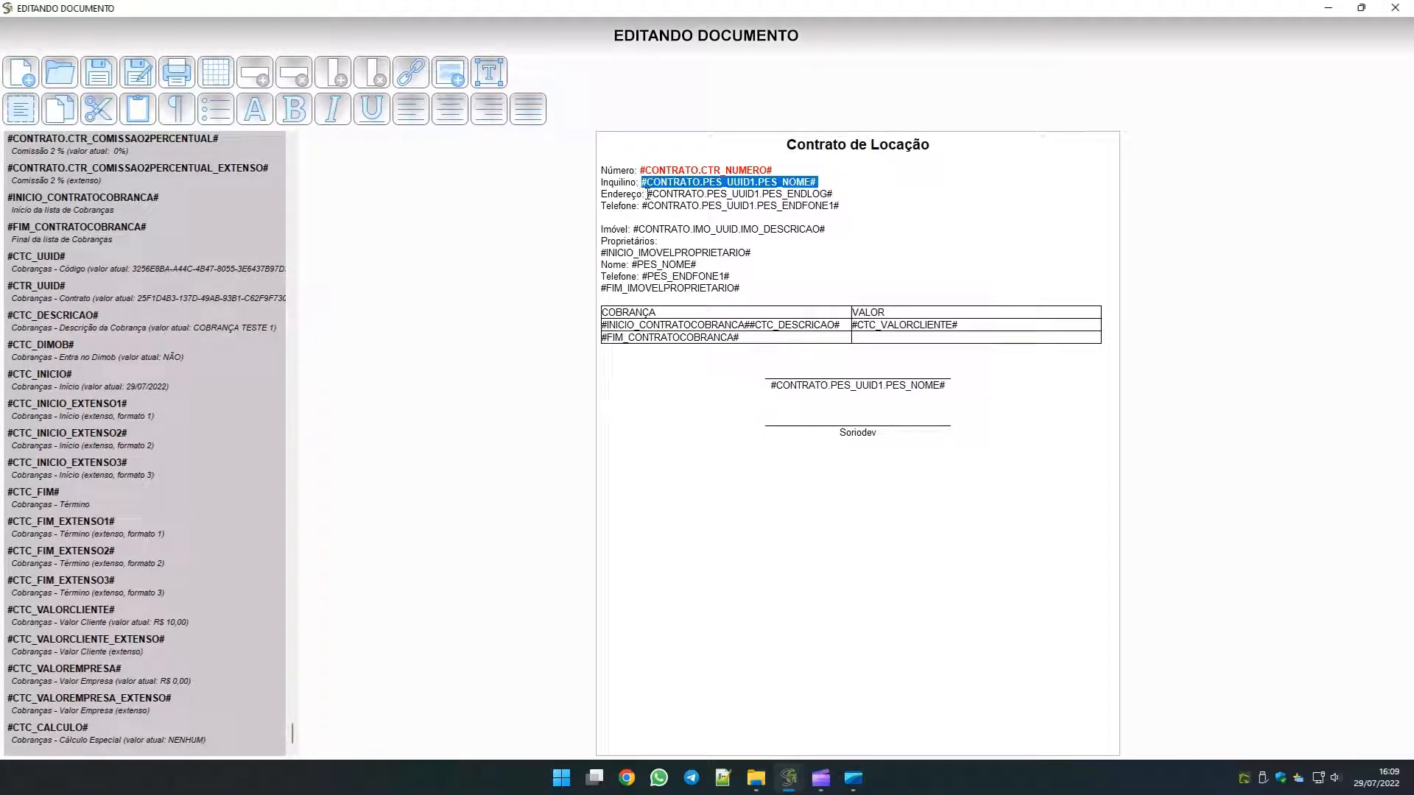
drag(647, 193, 834, 195)
click(294, 109)
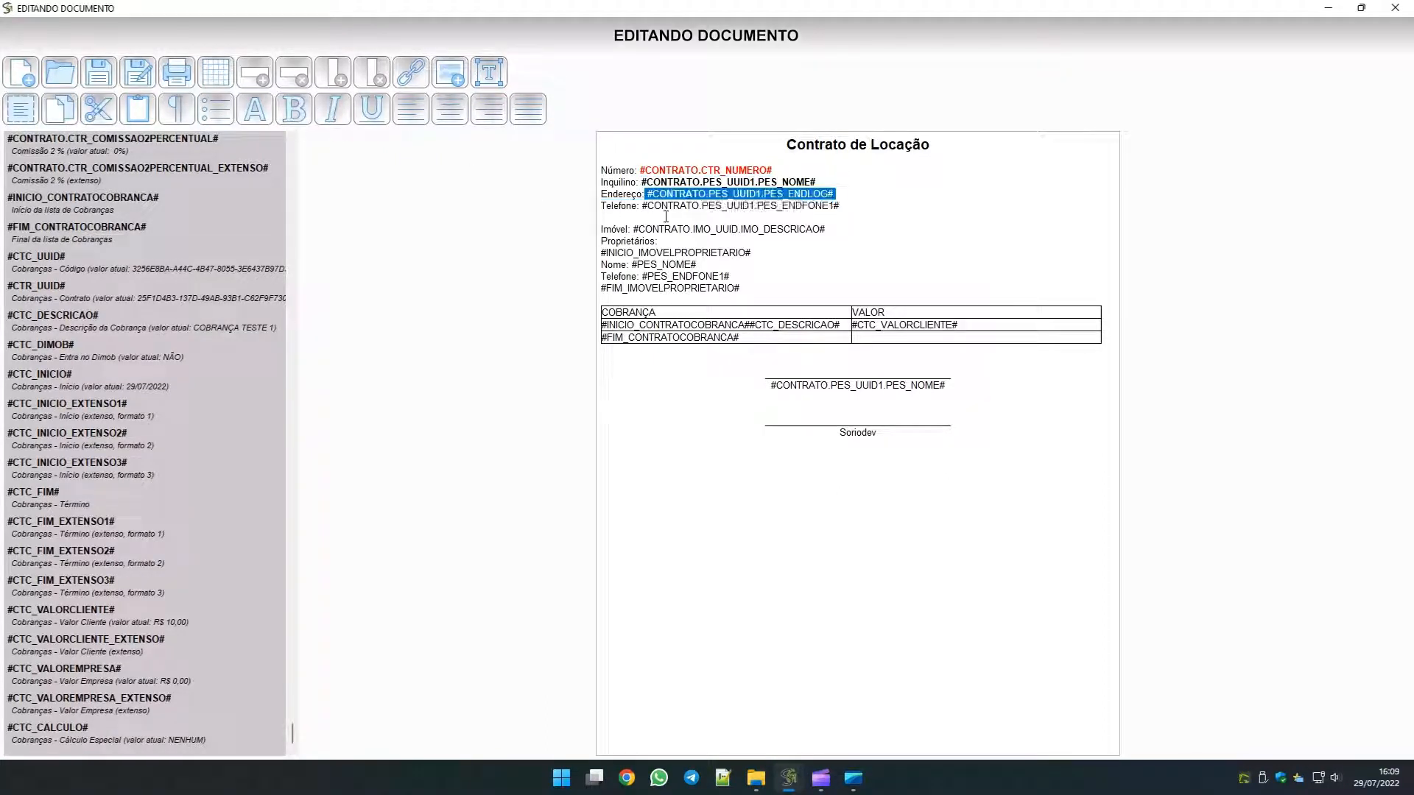
drag(643, 207, 841, 207)
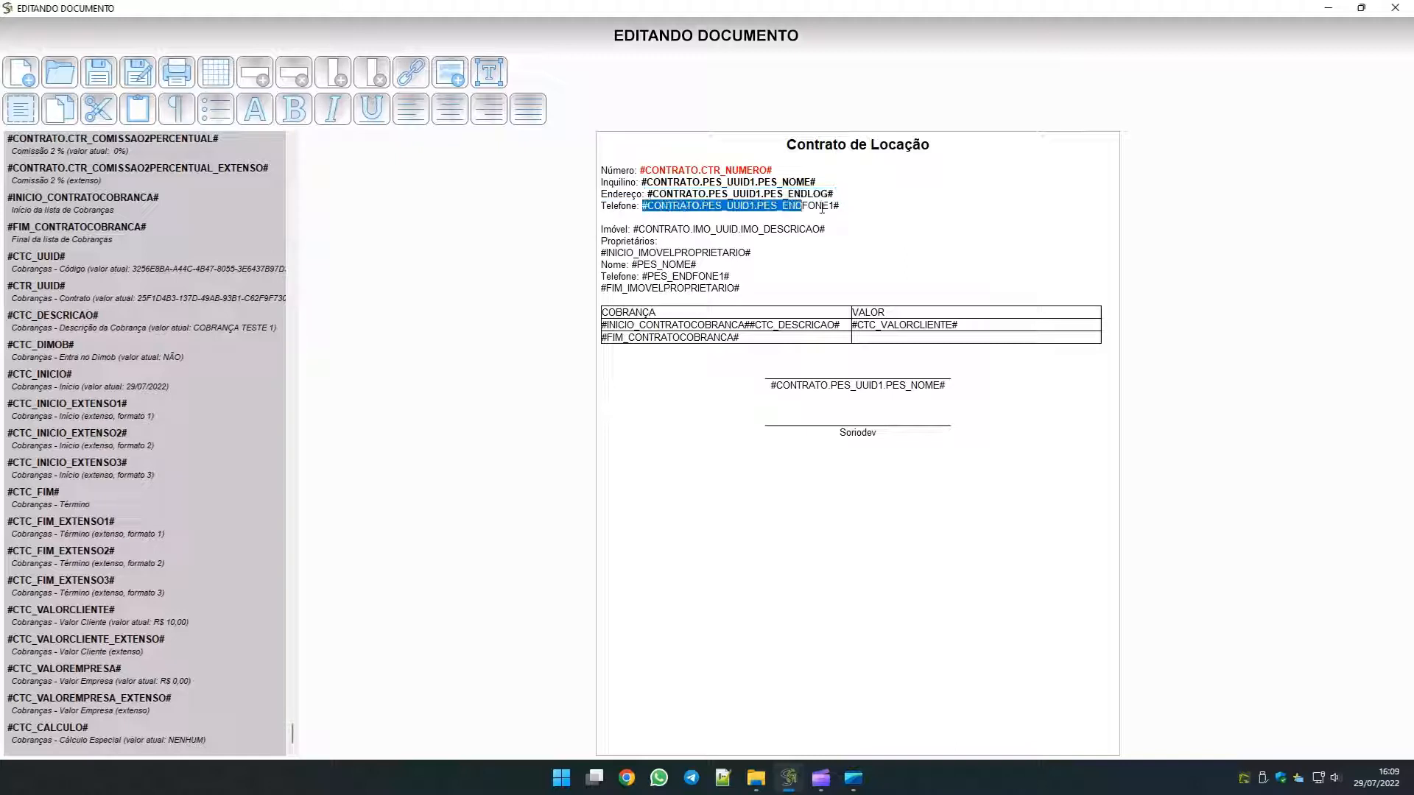
click(295, 109)
drag(634, 229, 830, 229)
click(295, 109)
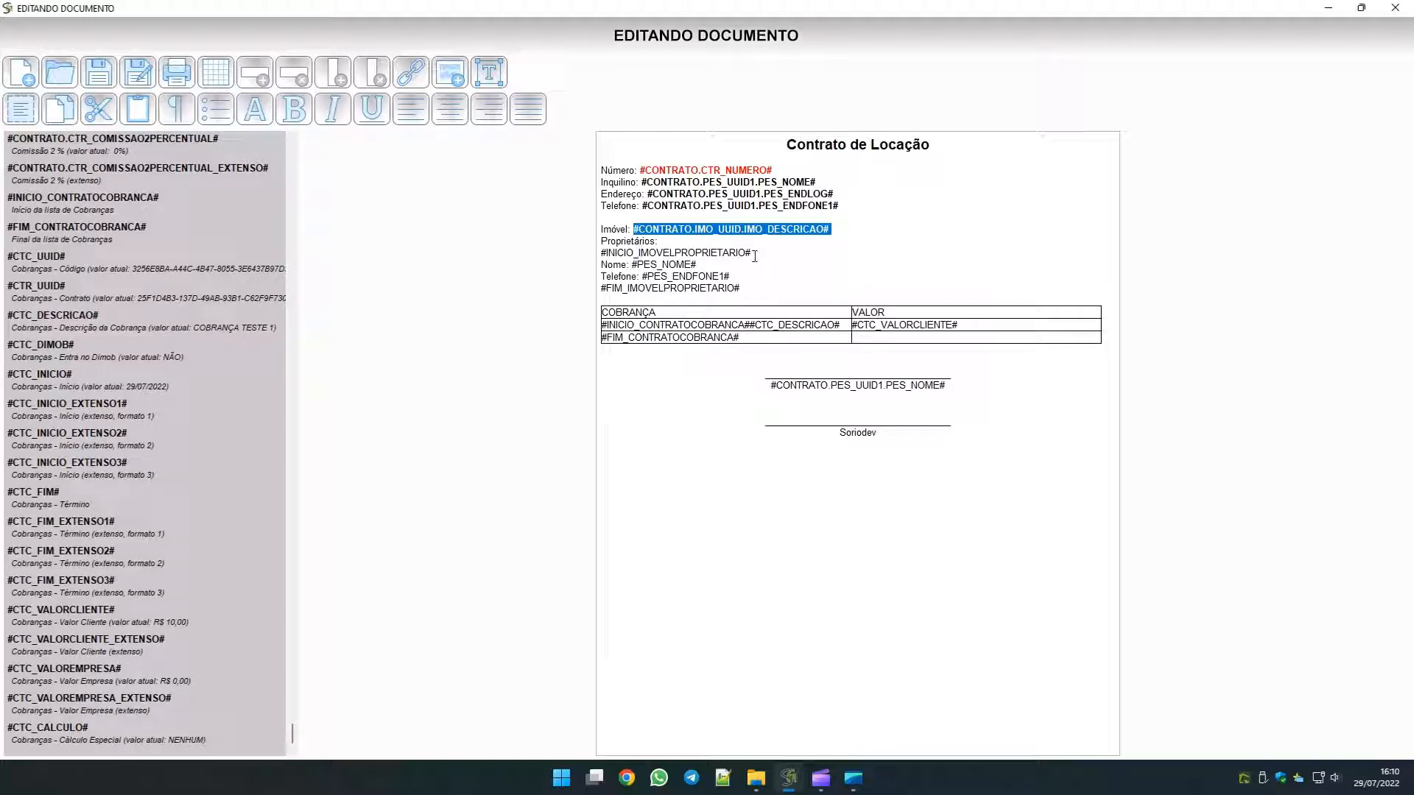
Make the owner markers #PES_NOME# and #PES_ENDFONE1# bold, and join the "Nome:" line to the #INICIO_IMOVELPROPRIETARIO# line.
click(754, 256)
drag(703, 265, 631, 265)
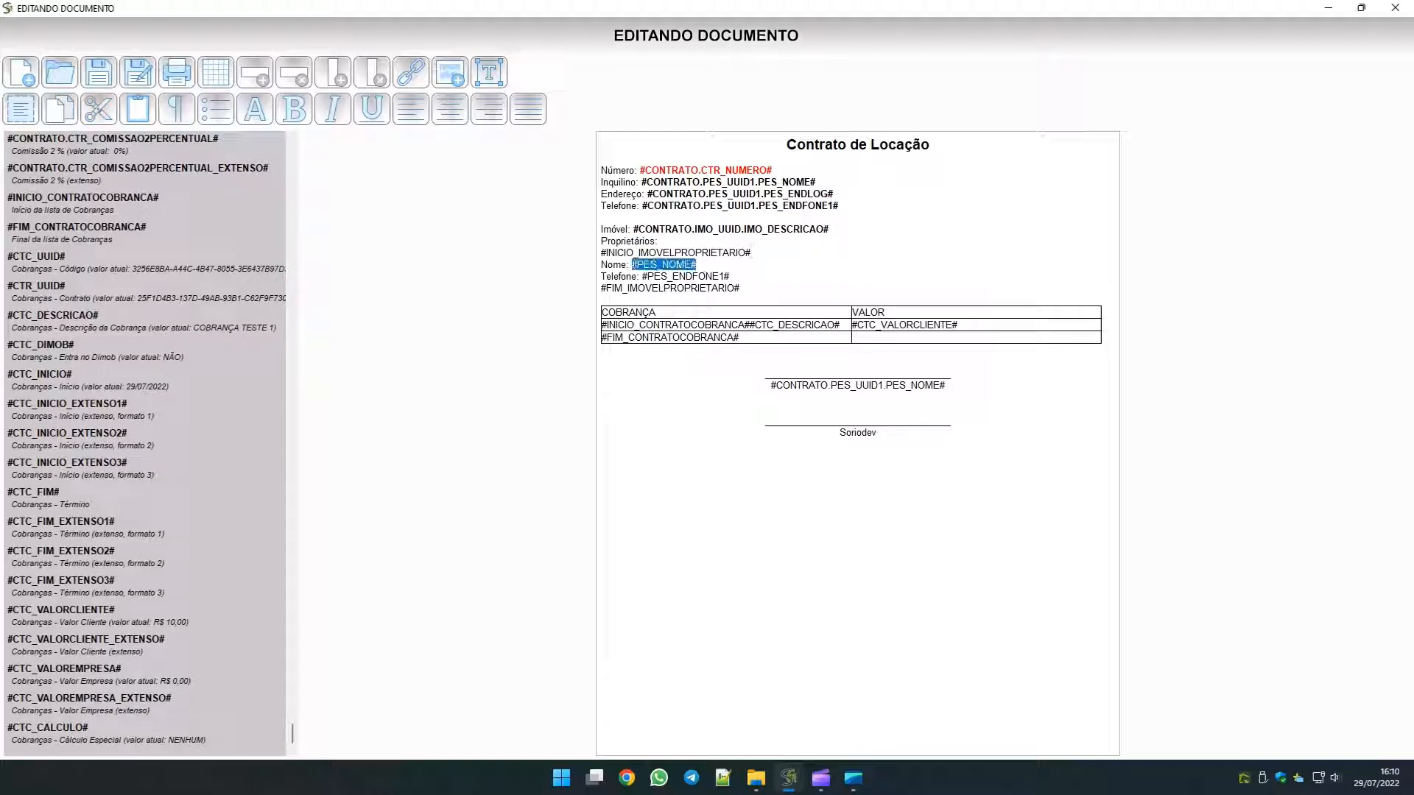
click(295, 110)
drag(731, 276, 643, 277)
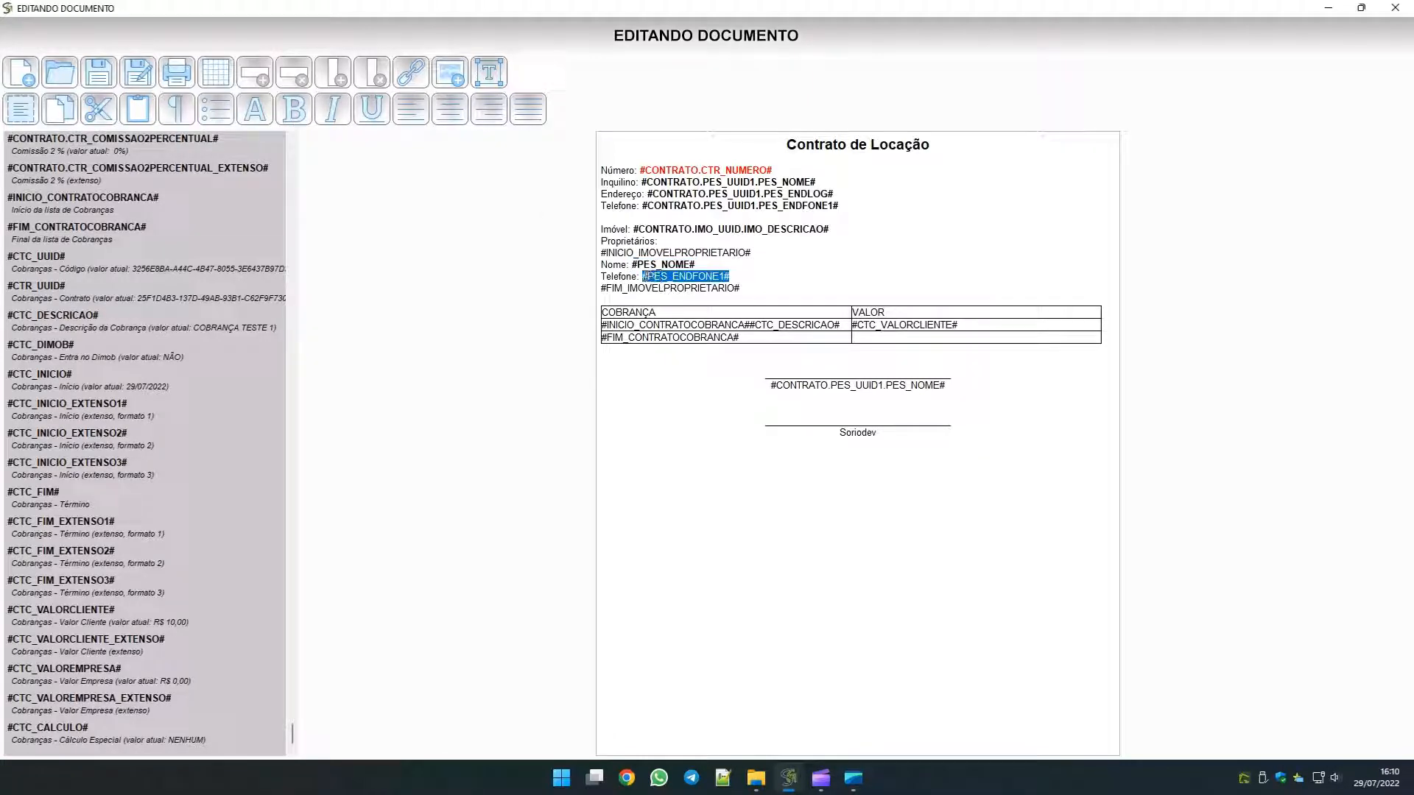
click(295, 111)
click(662, 240)
key(Delete)
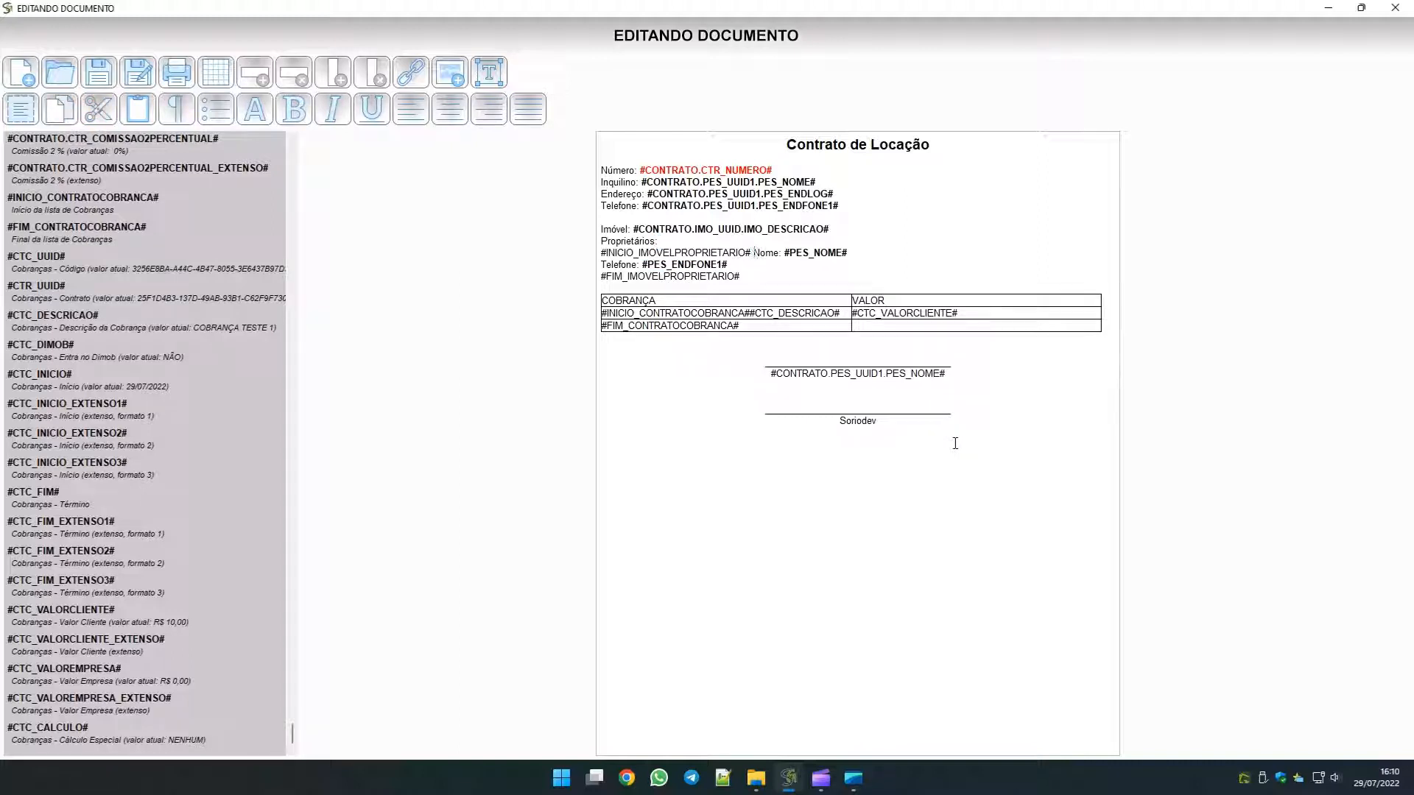
Center the charges table headers COBRANÇA and VALOR and make both bold and italic.
click(678, 301)
click(444, 114)
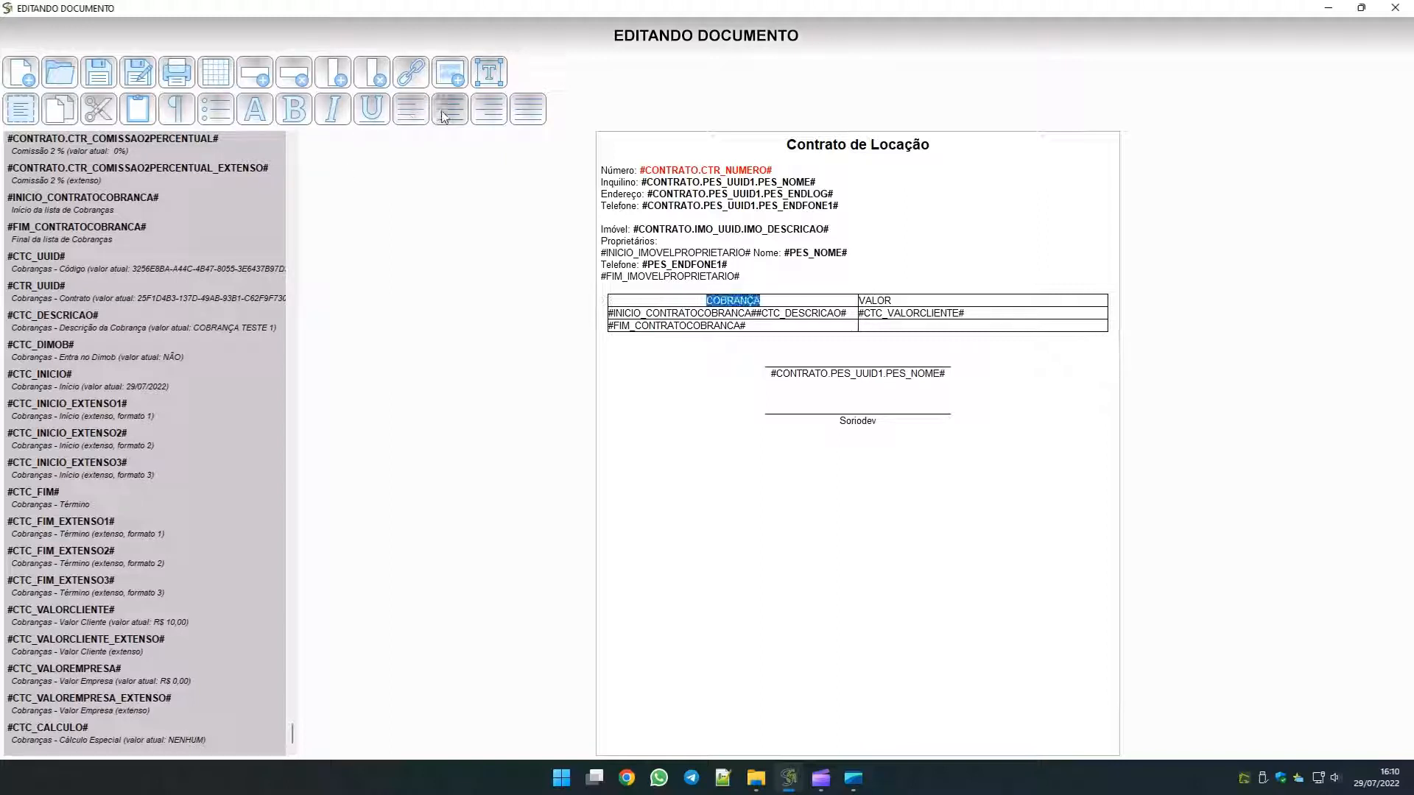
click(293, 112)
click(332, 111)
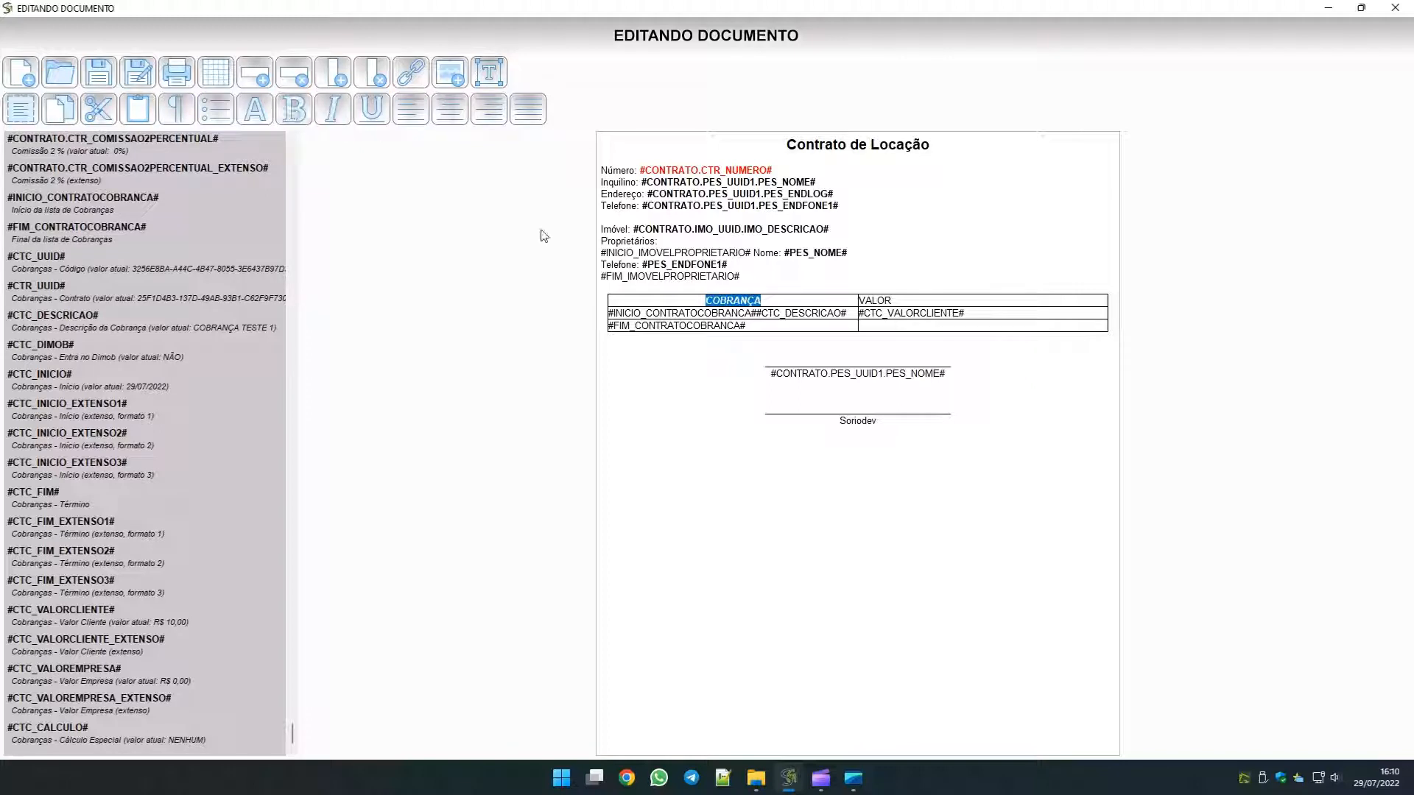
click(928, 301)
double_click(928, 301)
click(449, 109)
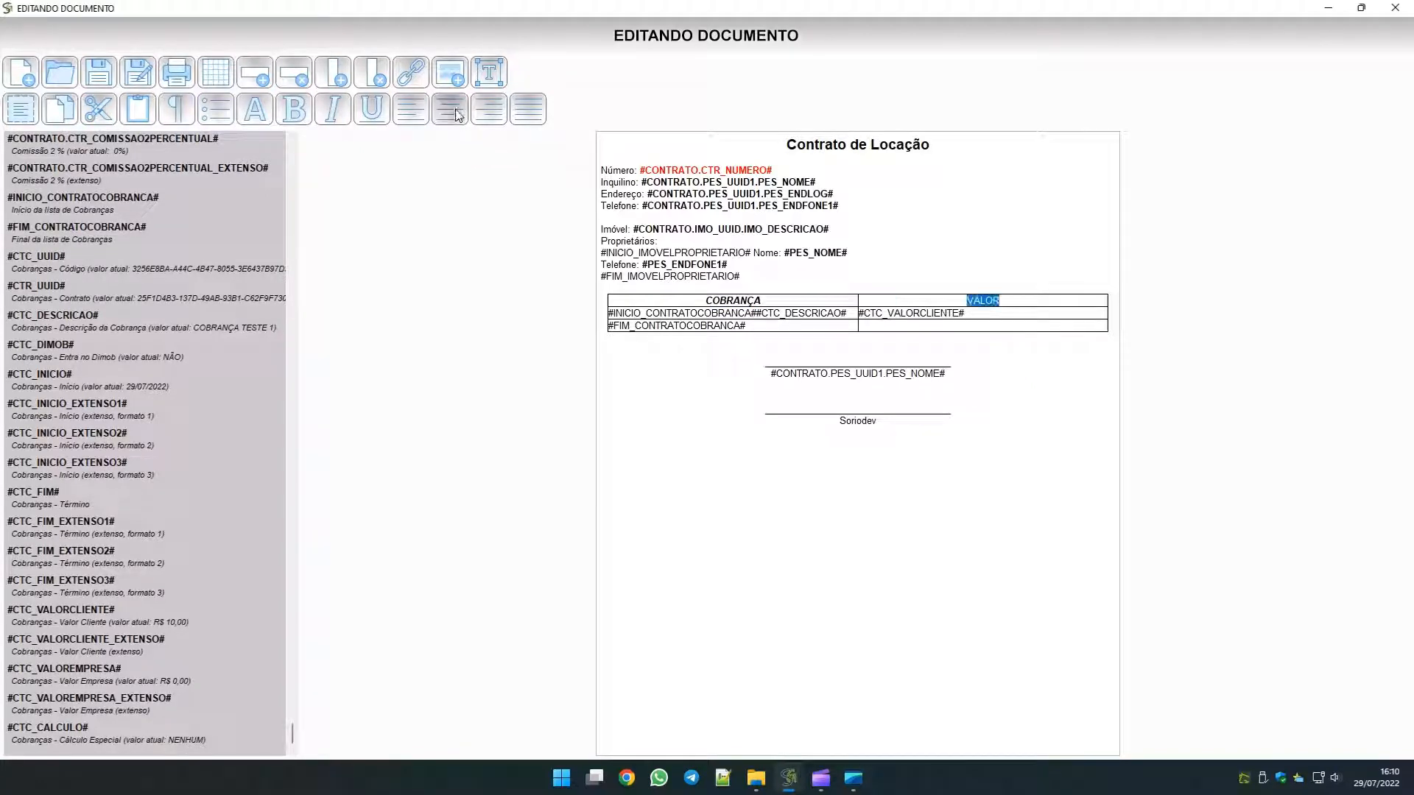
click(293, 111)
click(332, 111)
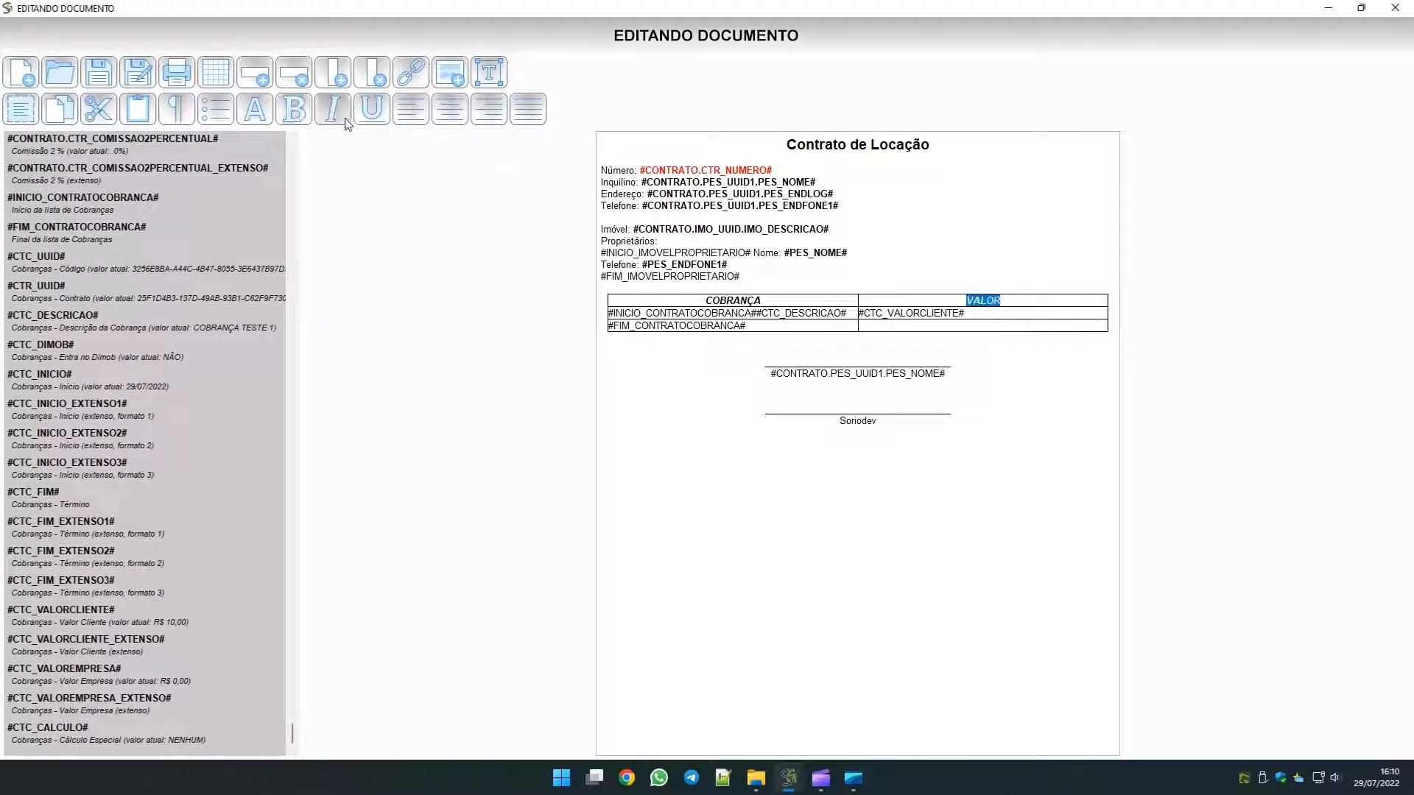
Add two blank lines above each signature line and two more below the title "Contrato de Locação".
click(738, 461)
key(Return)
key(Return)
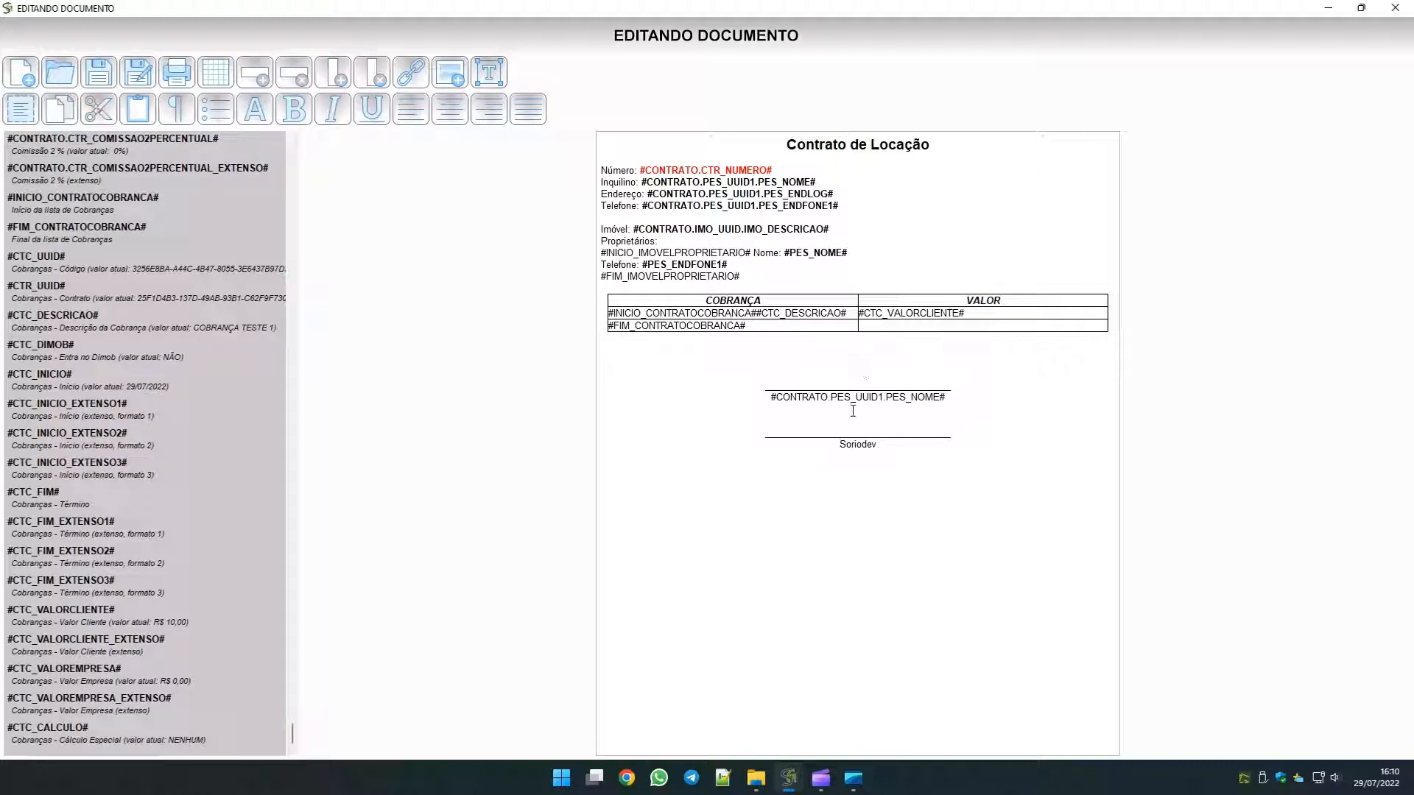
key(Return)
key(Return)
click(887, 159)
key(Return)
key(Return)
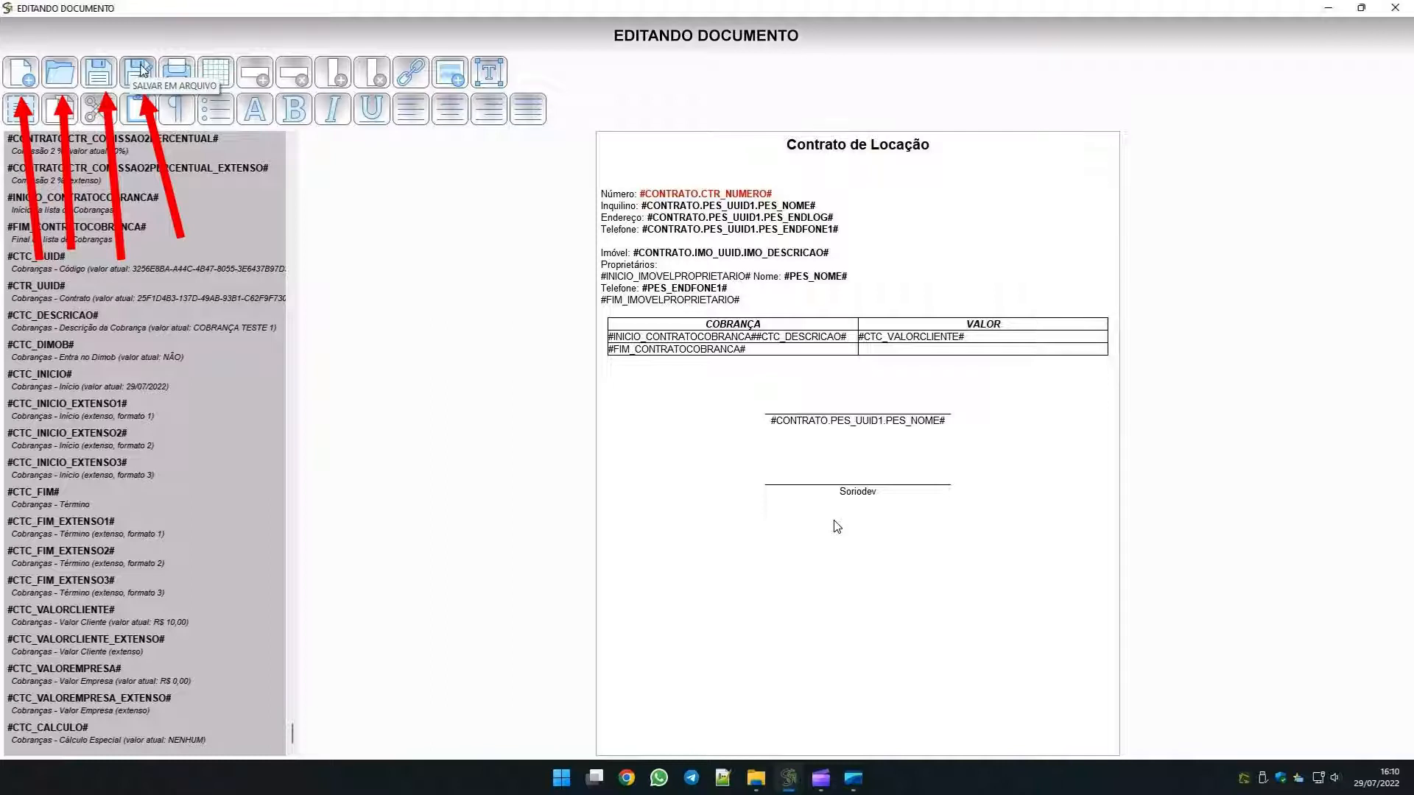
View the dialogs for saving the document to an RTF file and for opening an RTF file, cancelling both.
click(140, 70)
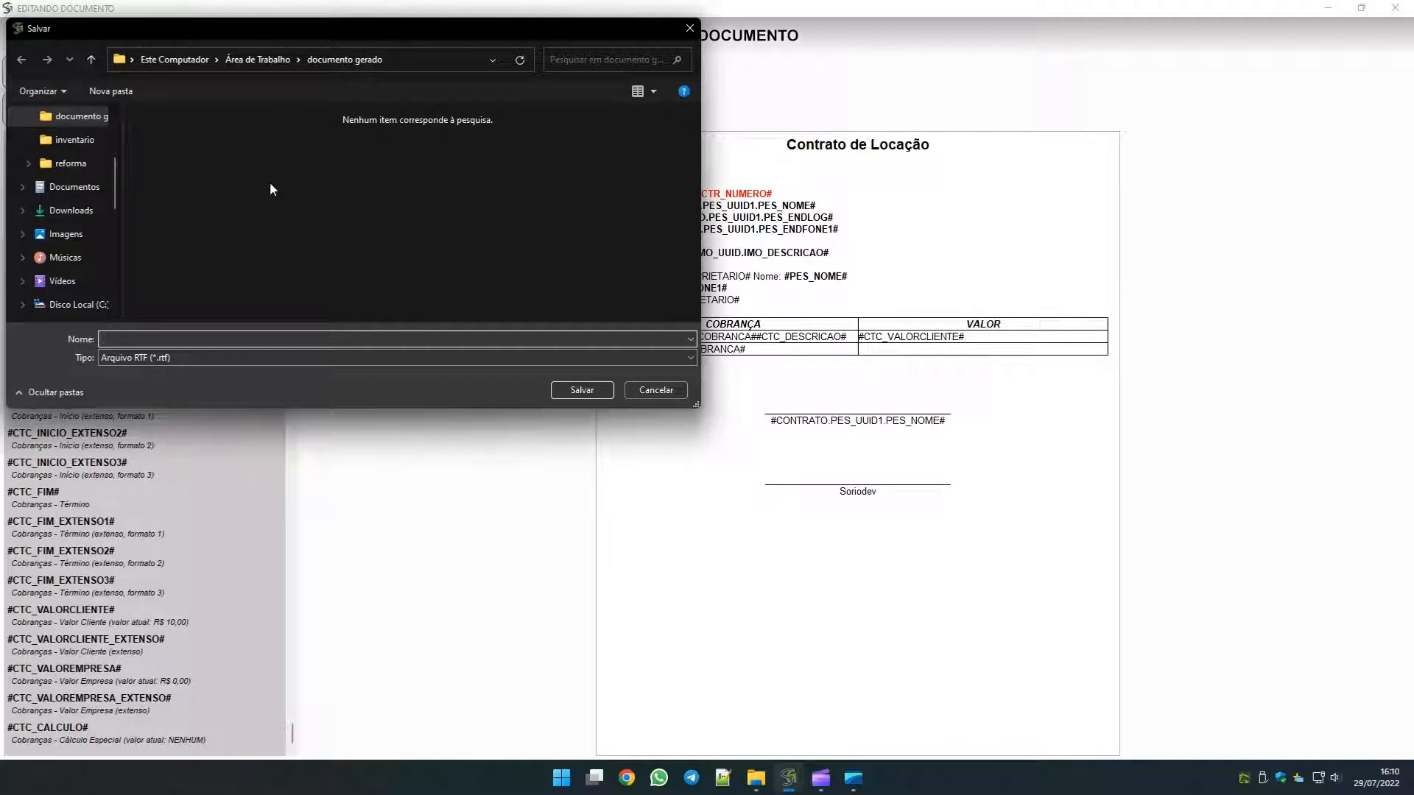
click(672, 396)
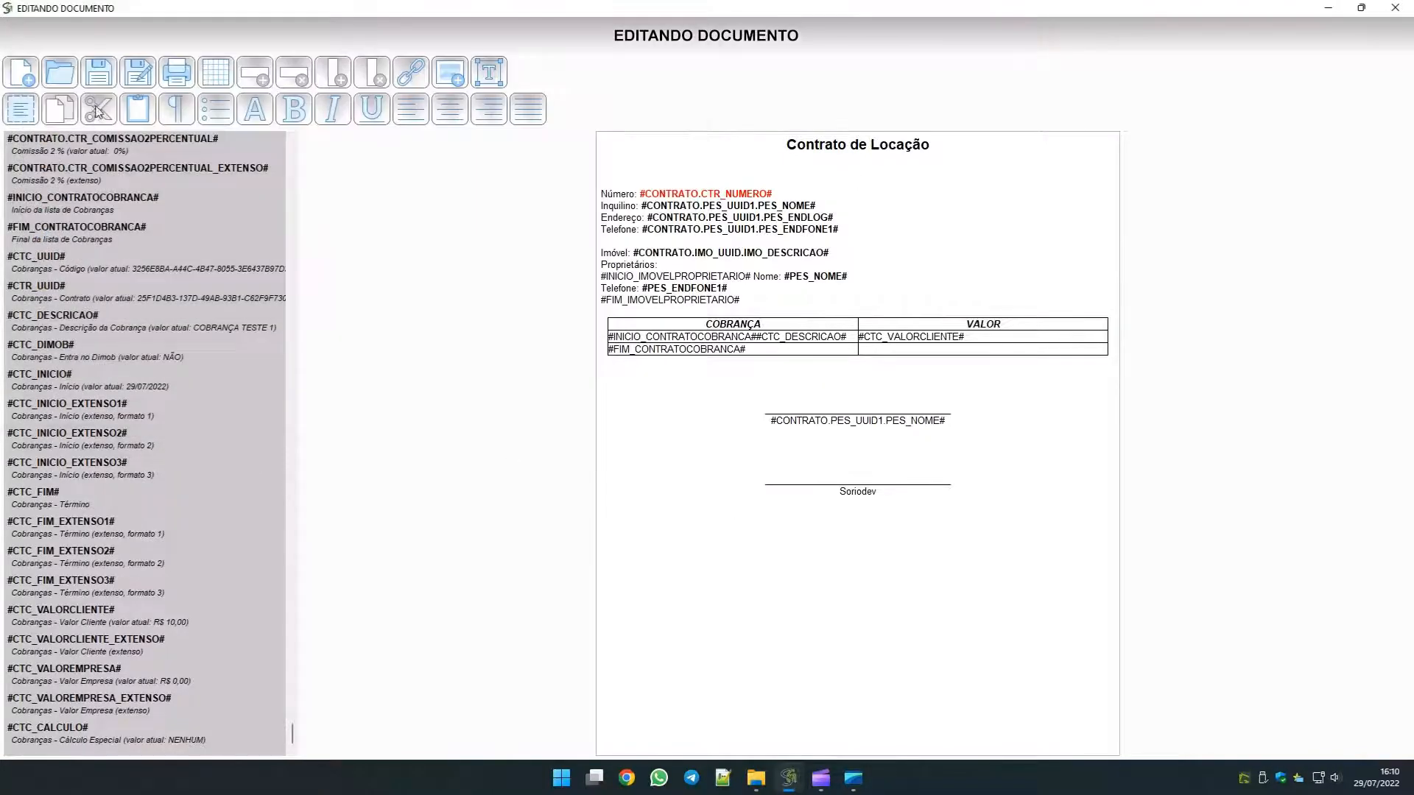
click(62, 73)
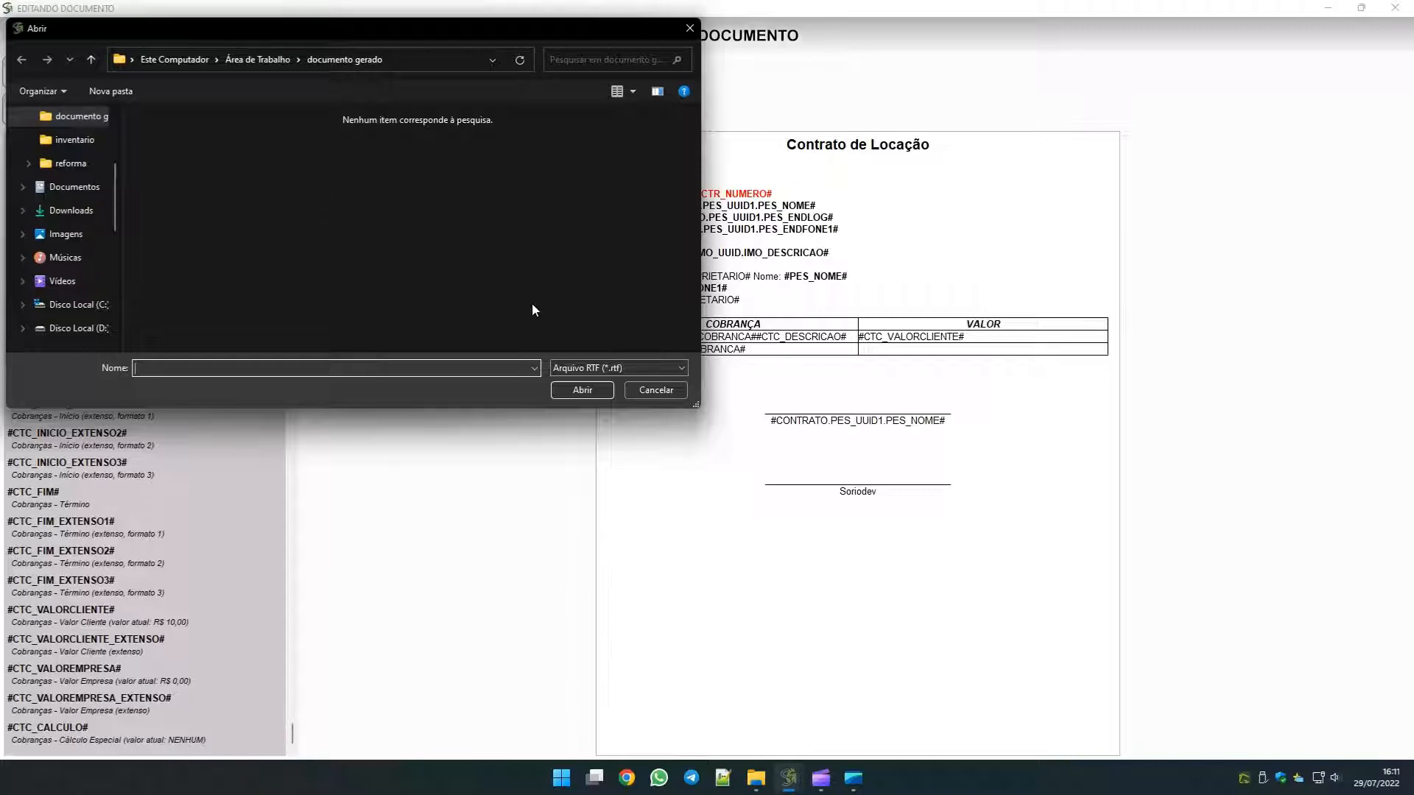
click(658, 390)
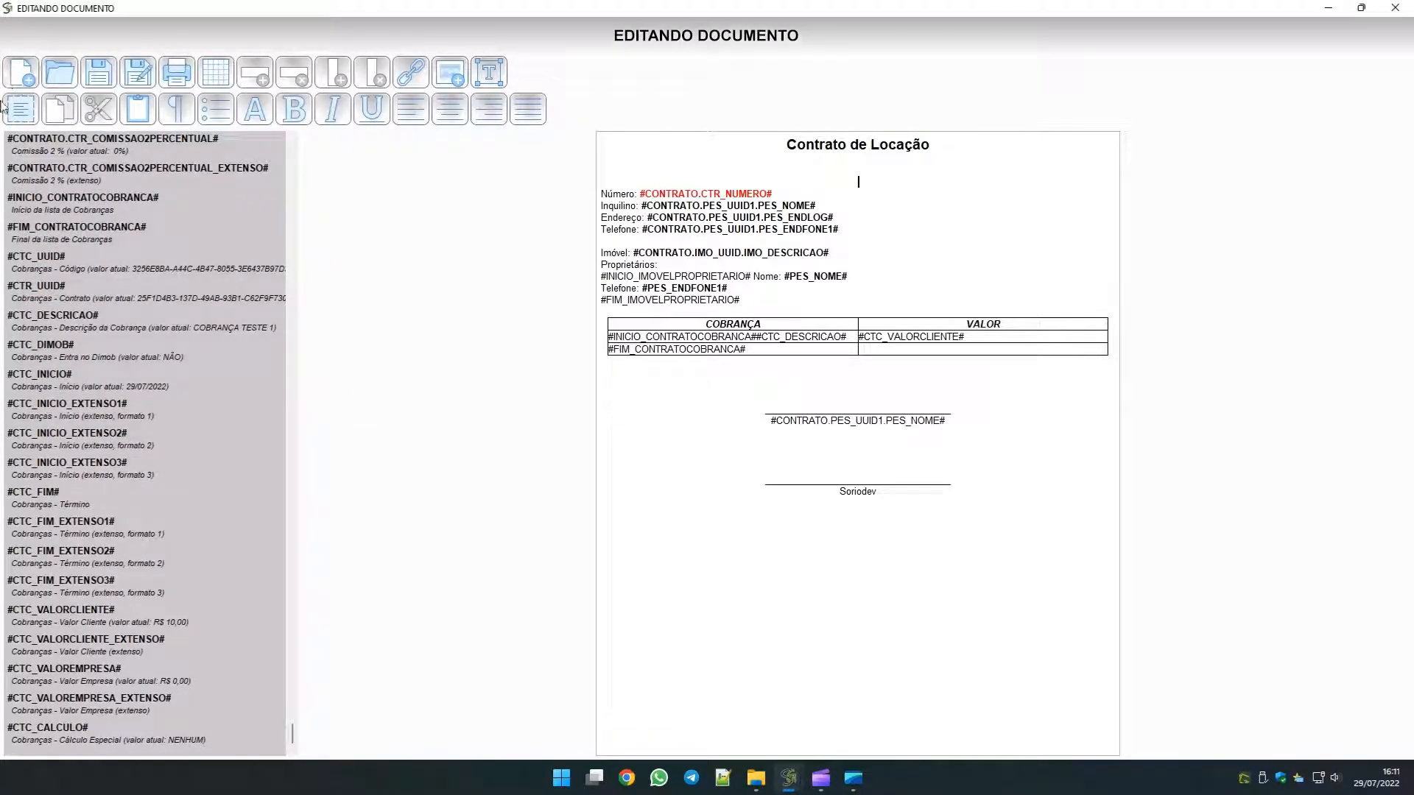
Close the document editor and reopen the "Contrato de Locação" model for editing, keeping its name.
click(1394, 11)
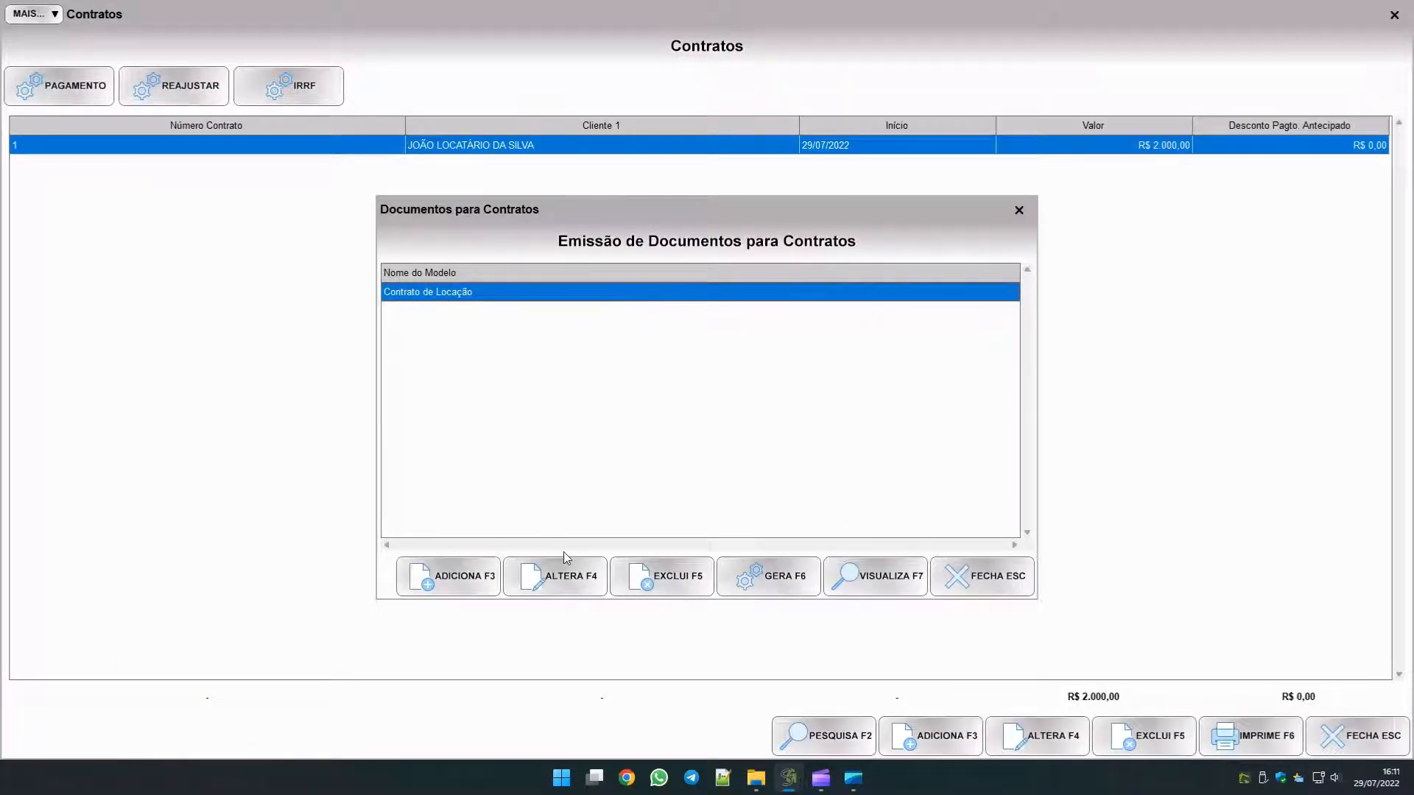
click(568, 578)
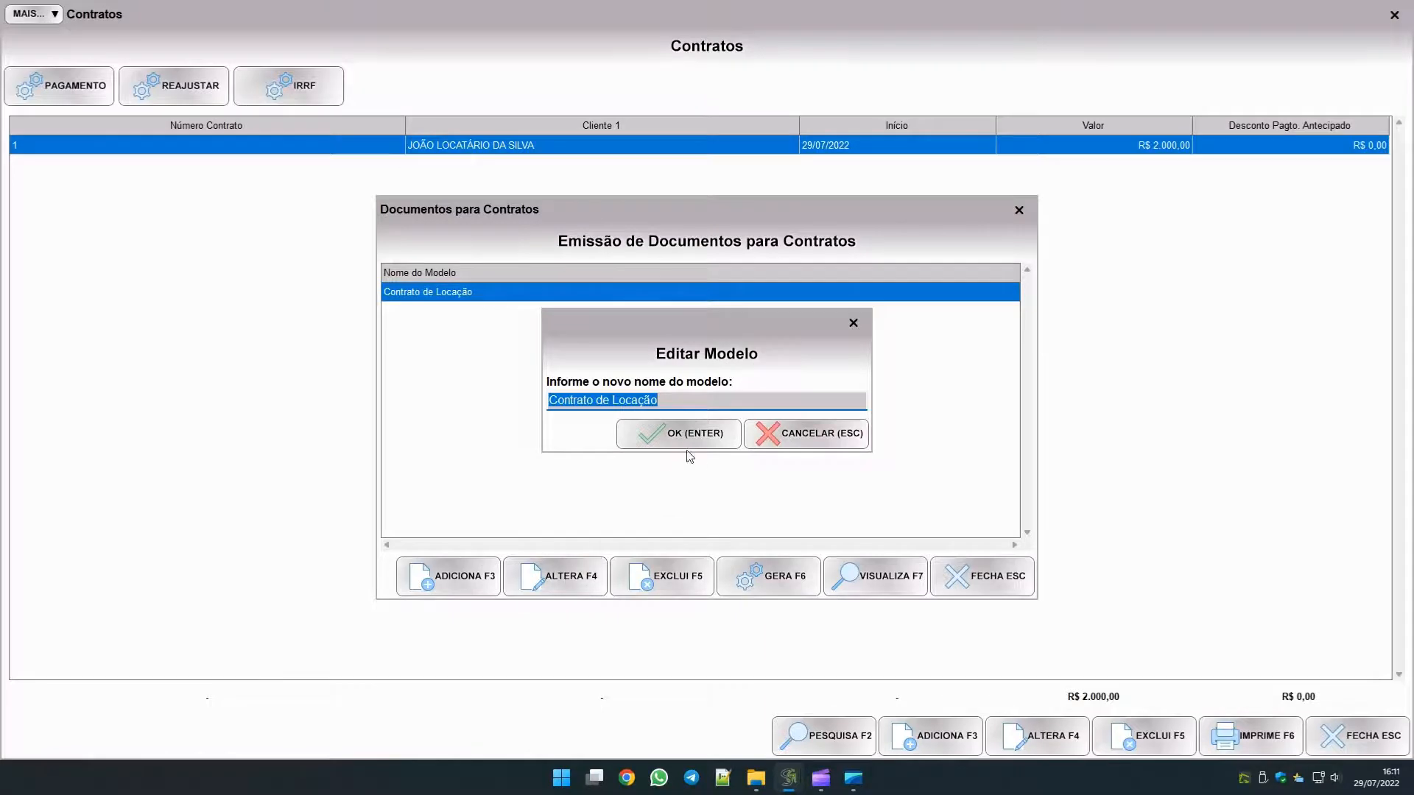
click(696, 436)
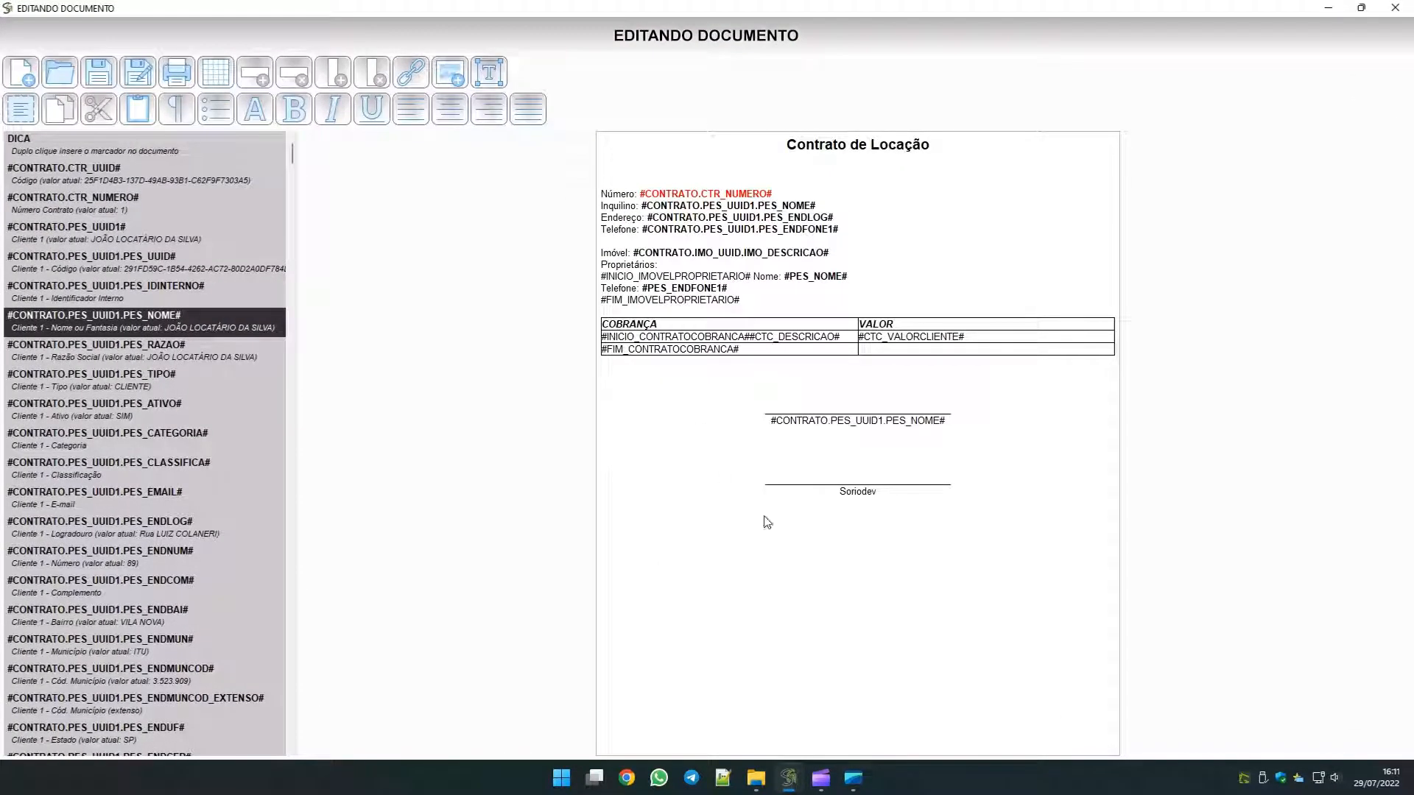
Decline leaving with unsaved changes, save the document model and close the editor.
click(928, 498)
click(1395, 9)
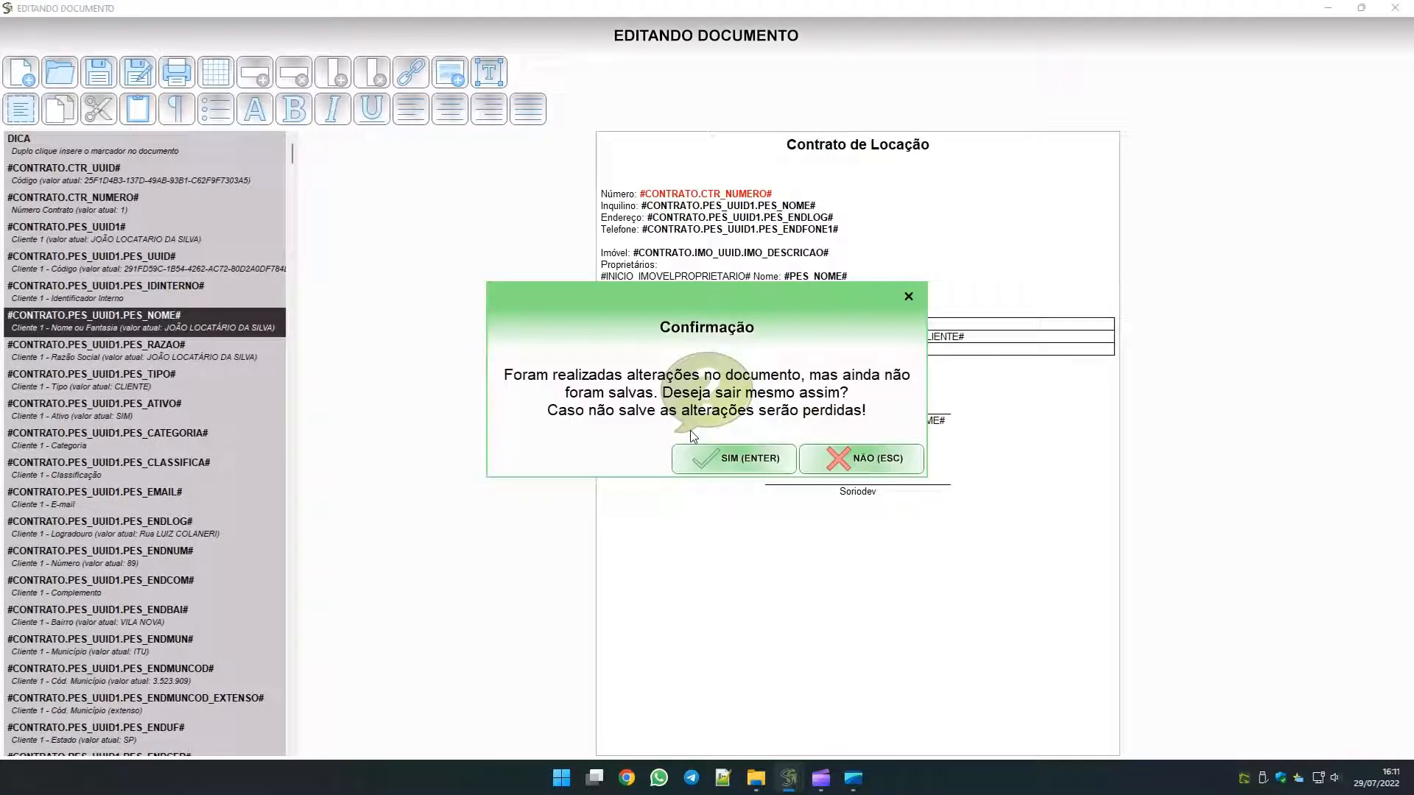
click(846, 458)
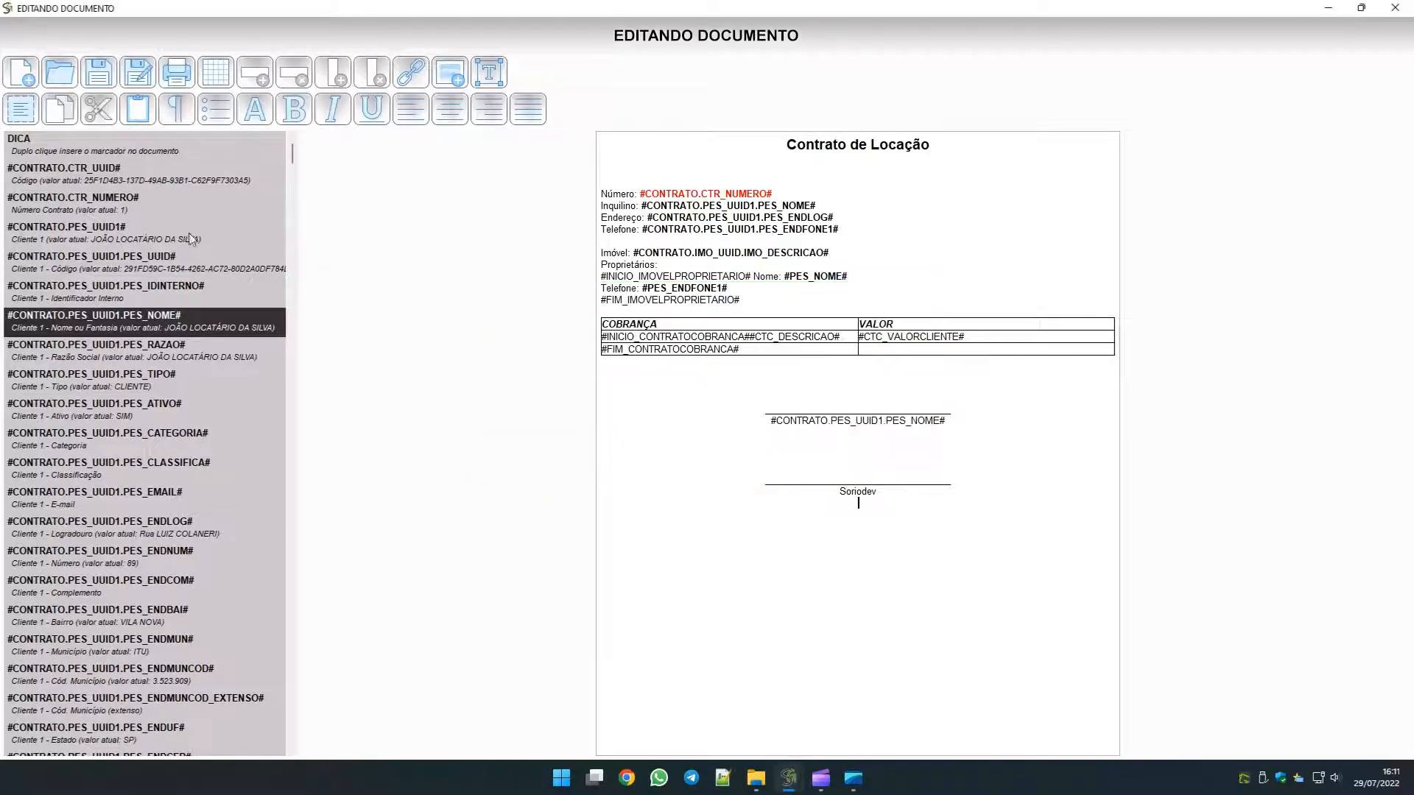
click(101, 72)
click(1395, 13)
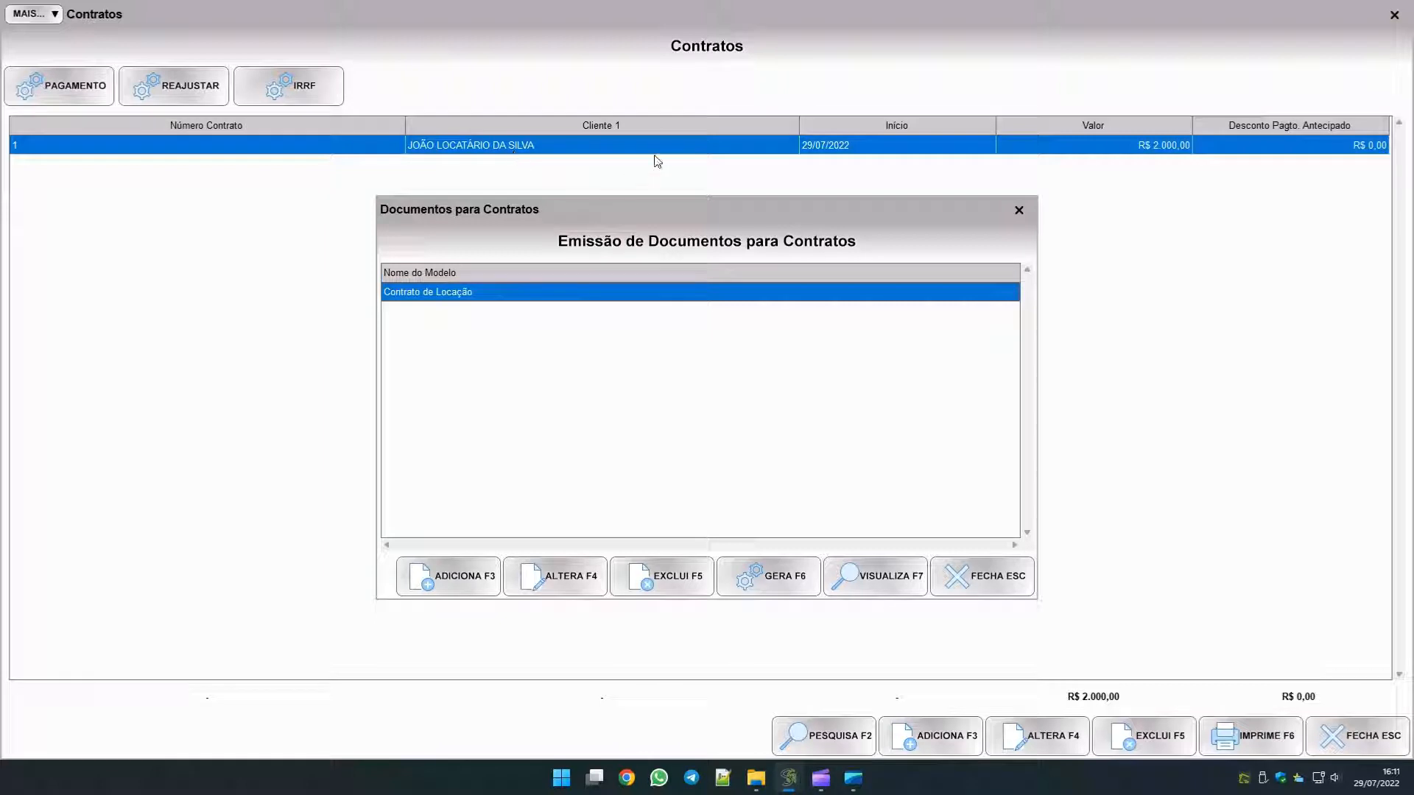
Generate the selected contract's document from the "Contrato de Locação" model and check its owner details and charge rows.
drag(651, 210, 658, 263)
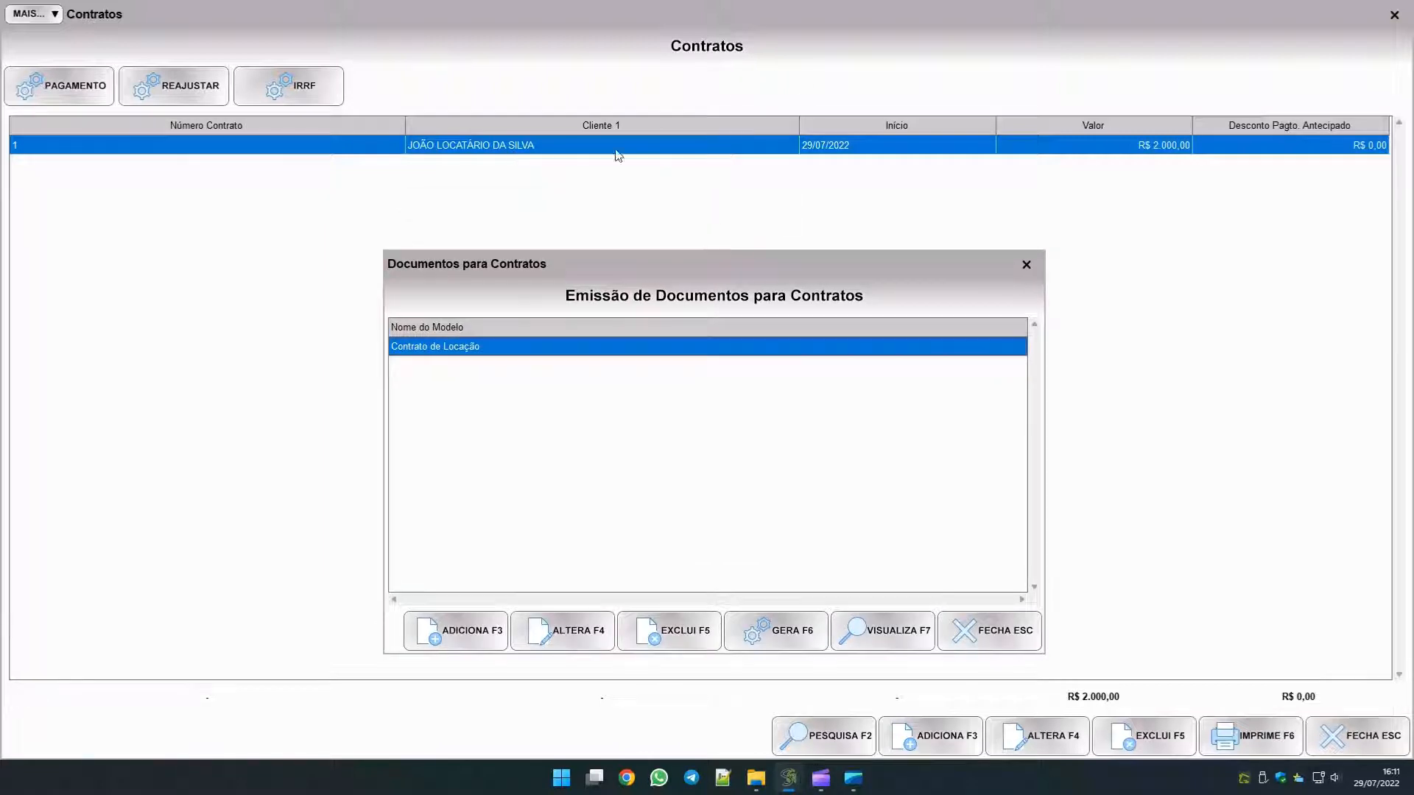
click(779, 629)
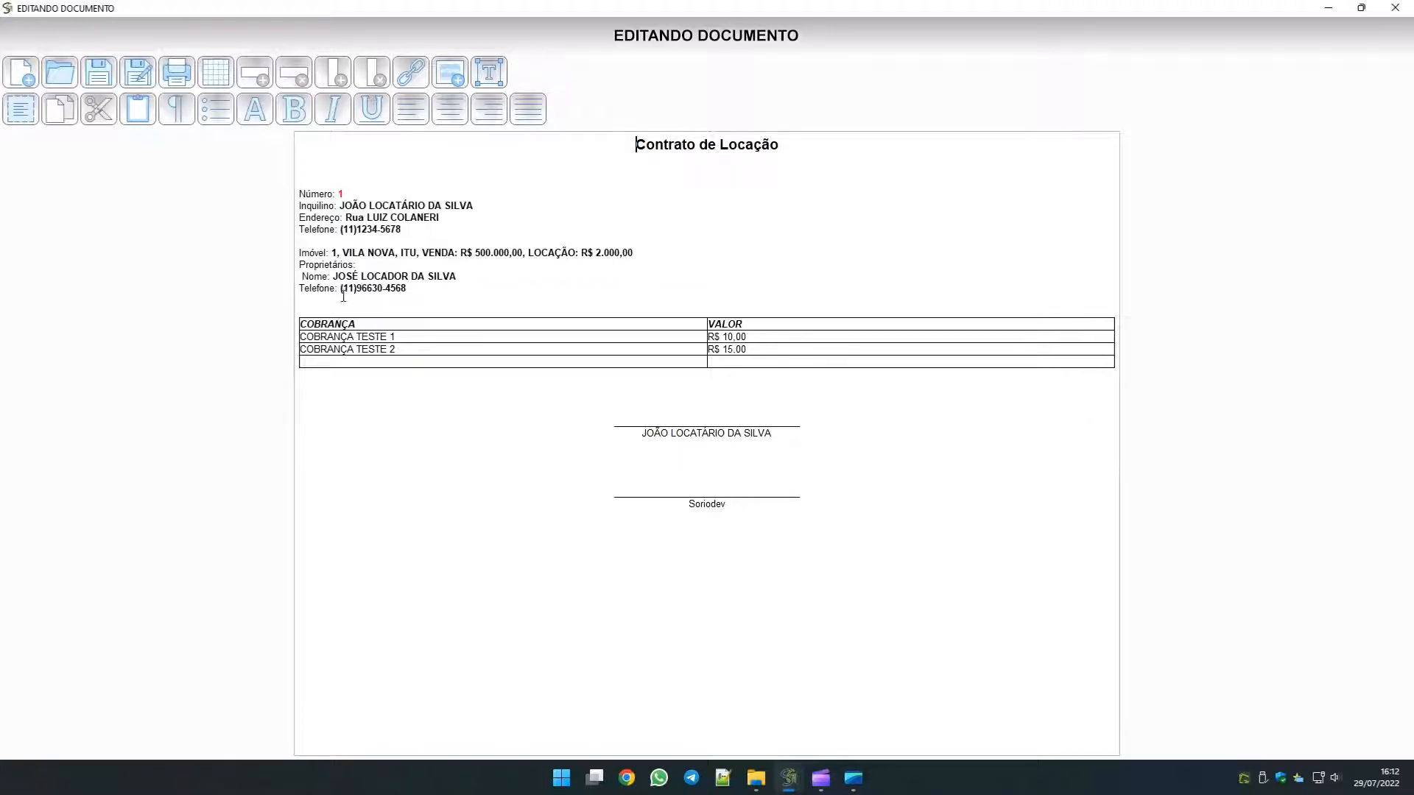
drag(415, 289, 299, 278)
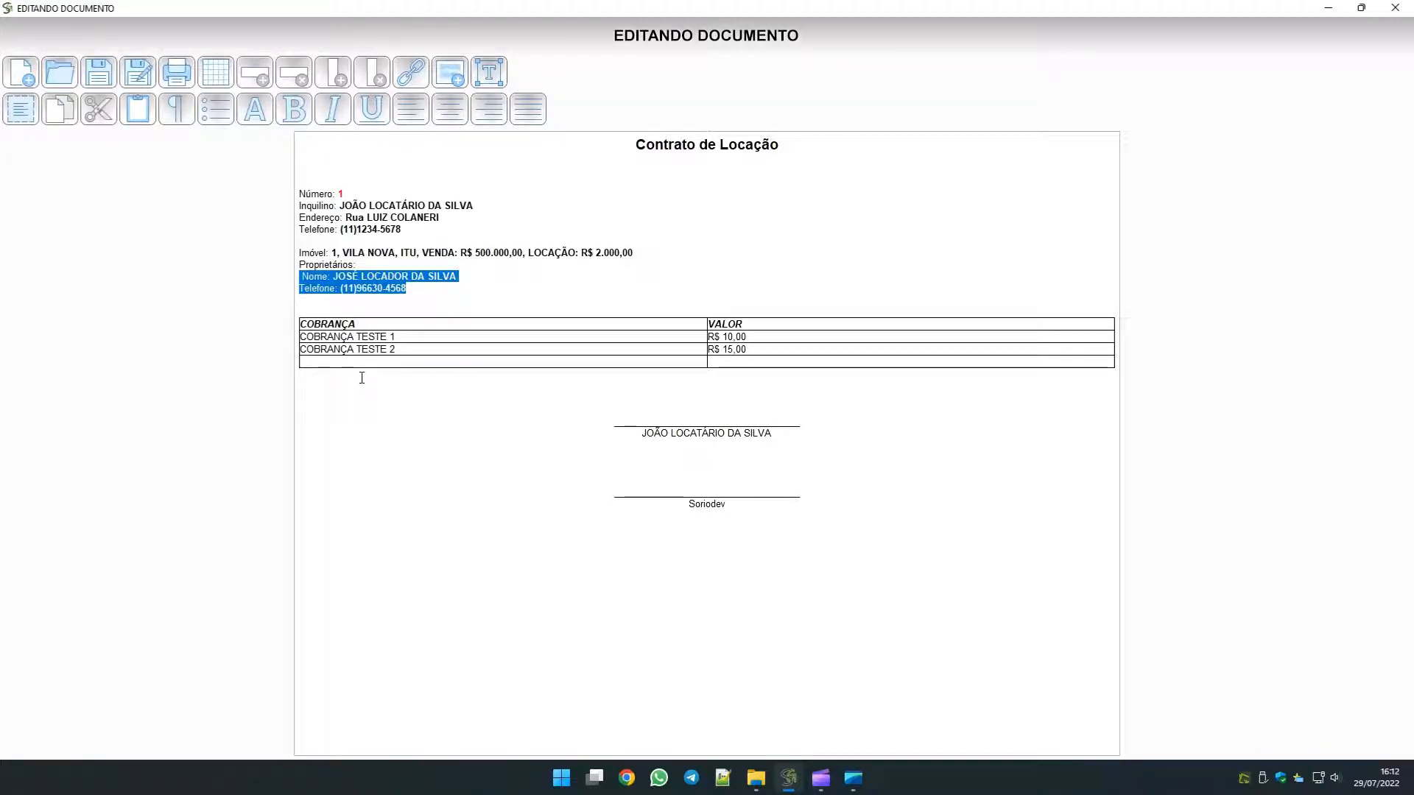
click(413, 301)
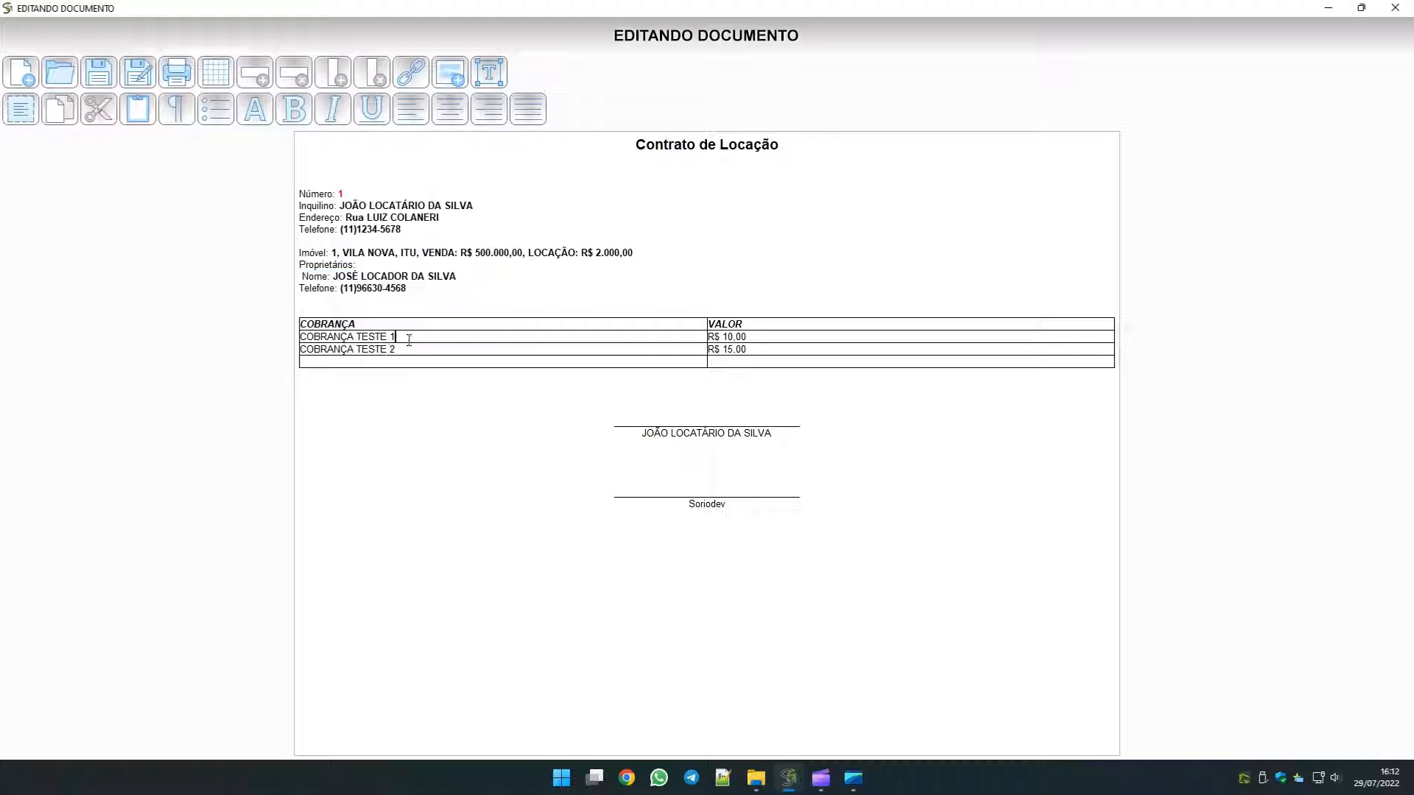
click(440, 349)
click(439, 337)
Examine the generated contract in the print preview and return to the print settings.
click(184, 82)
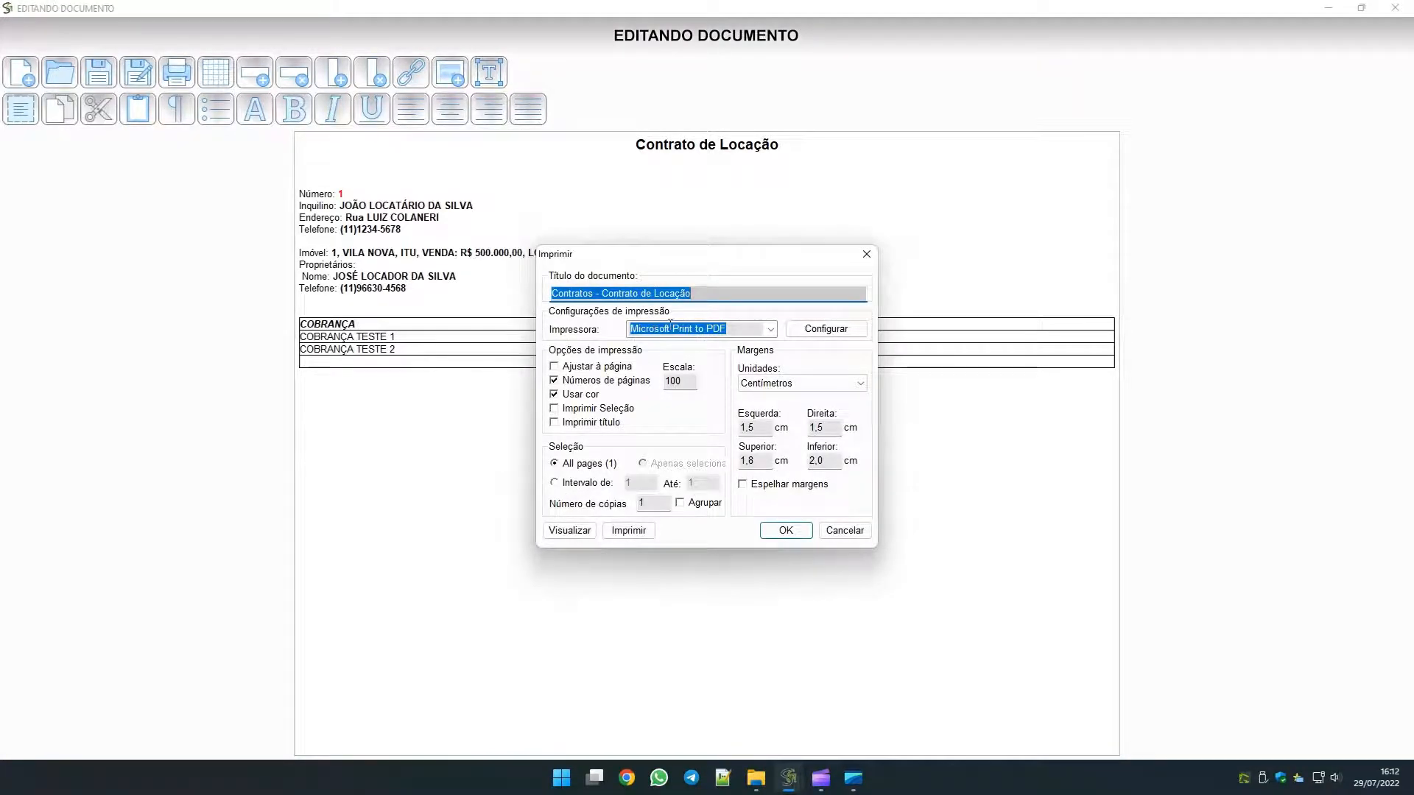
click(580, 530)
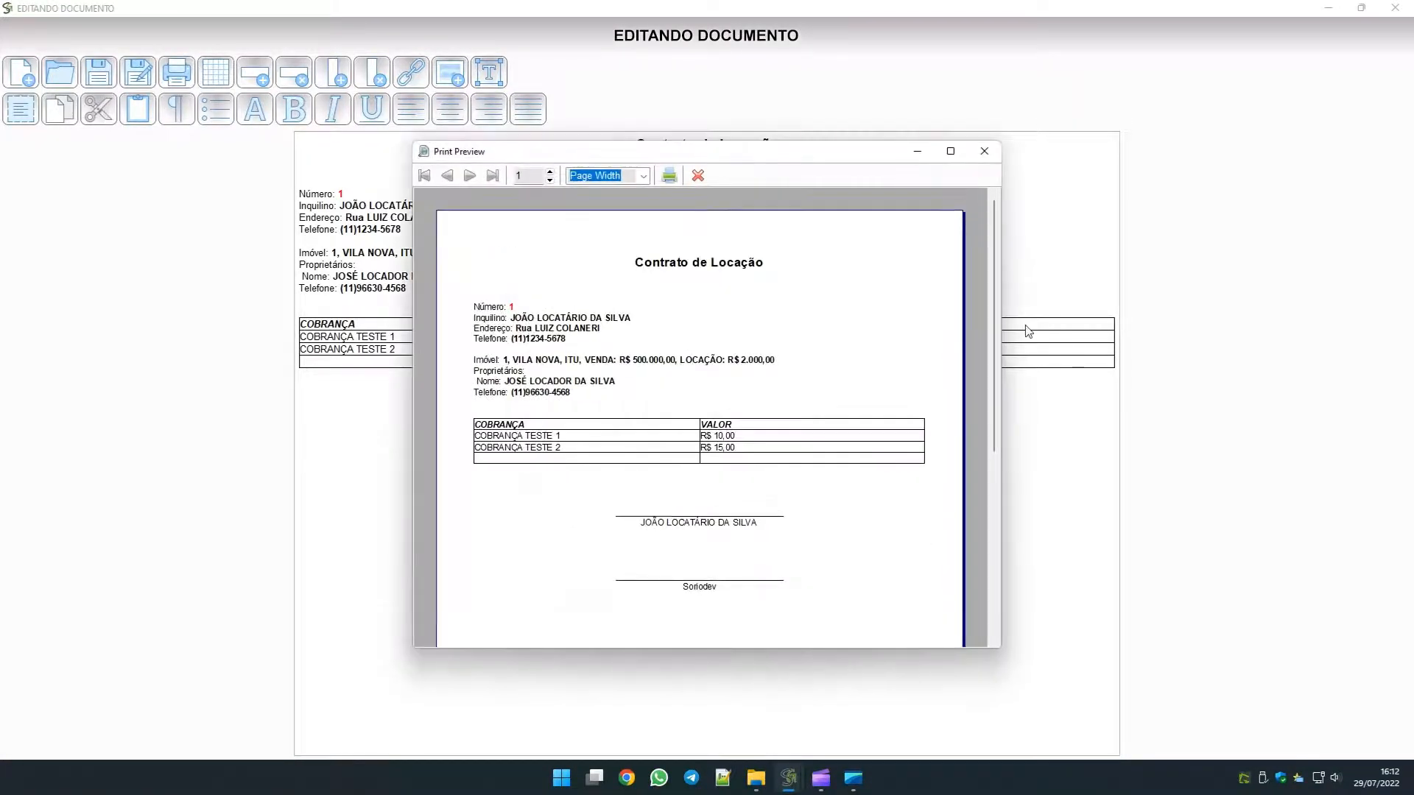
mouse_move(993, 286)
mouse_down()
mouse_move(981, 427)
mouse_move(823, 208)
mouse_up()
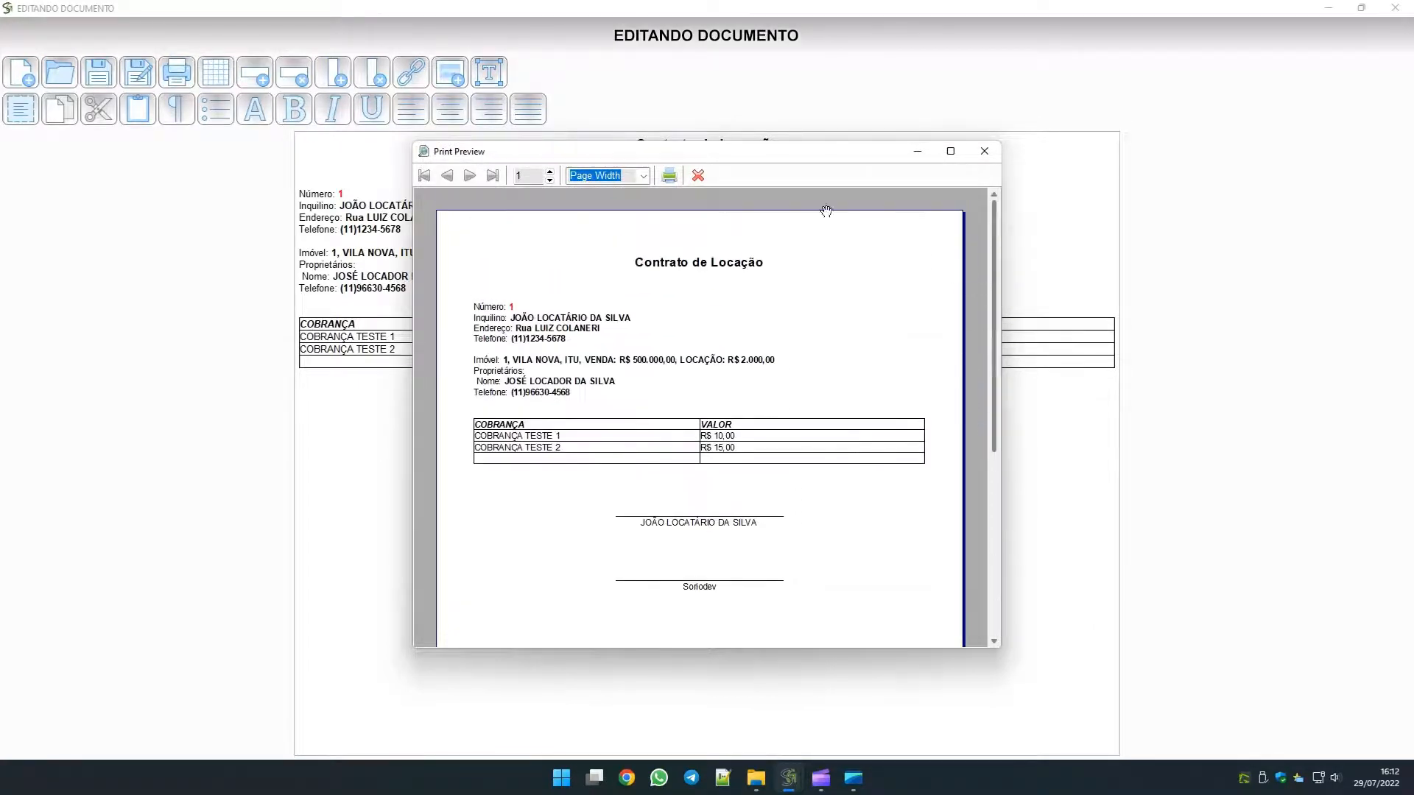
click(698, 175)
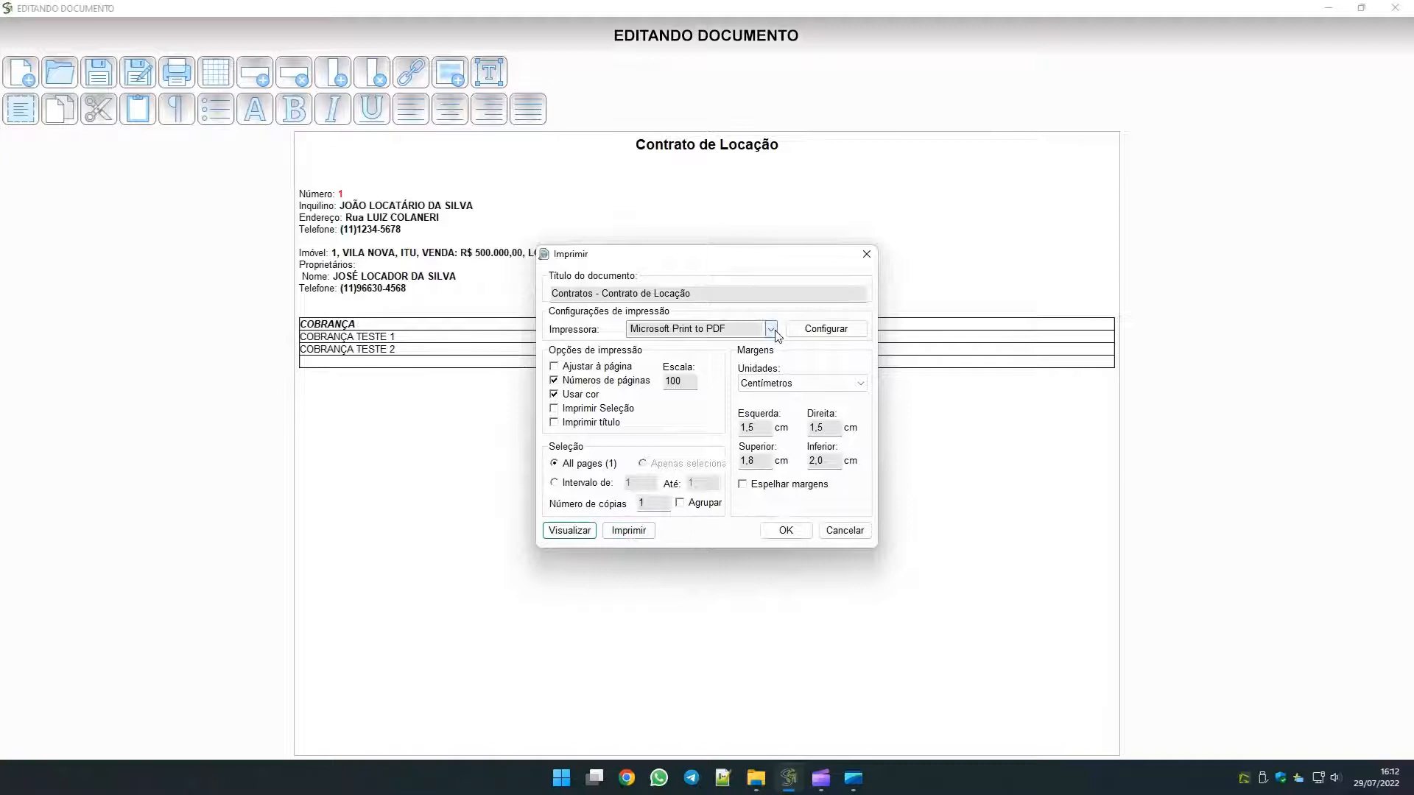
Print the contract with Microsoft Print to PDF, overwriting teste.pdf in the "documento gerado" folder.
click(630, 530)
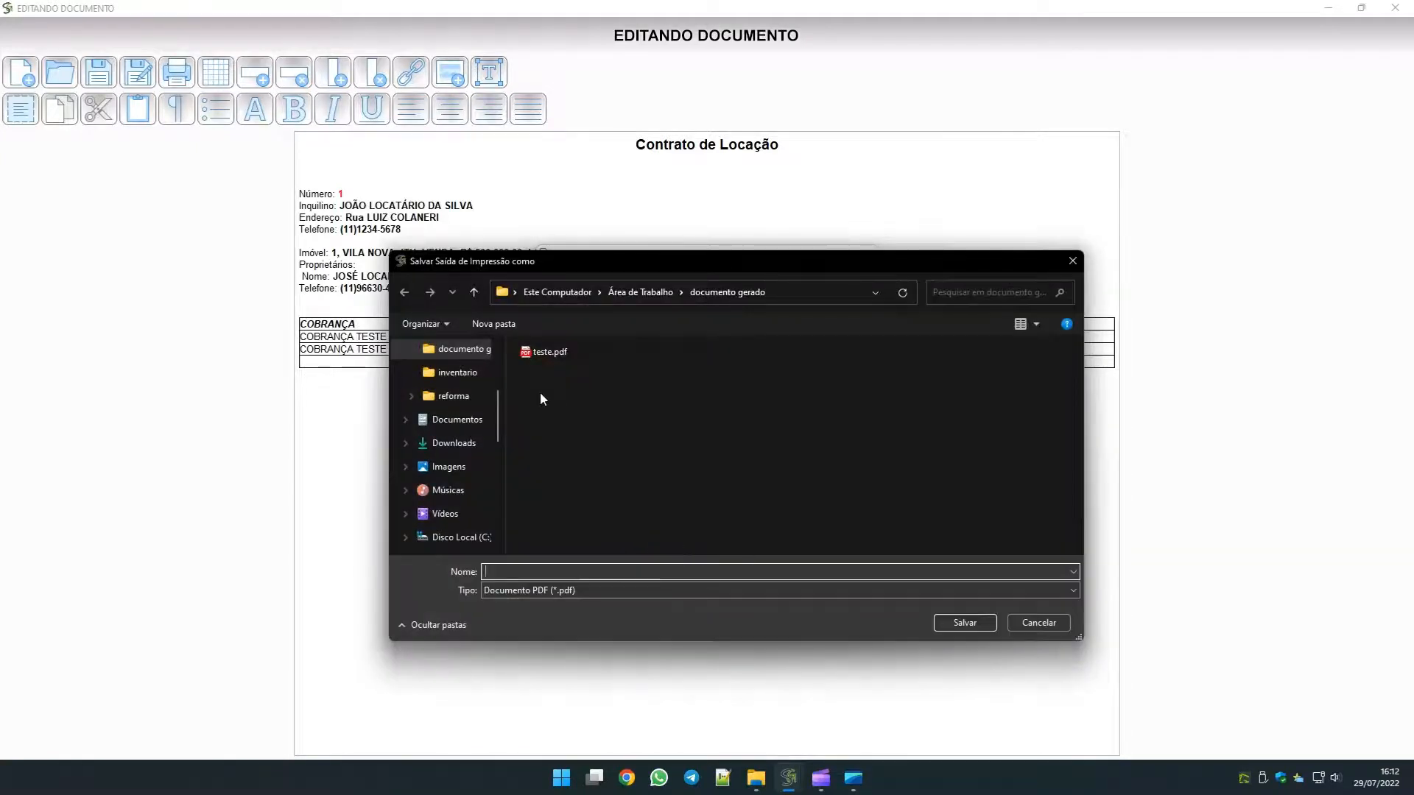
click(549, 351)
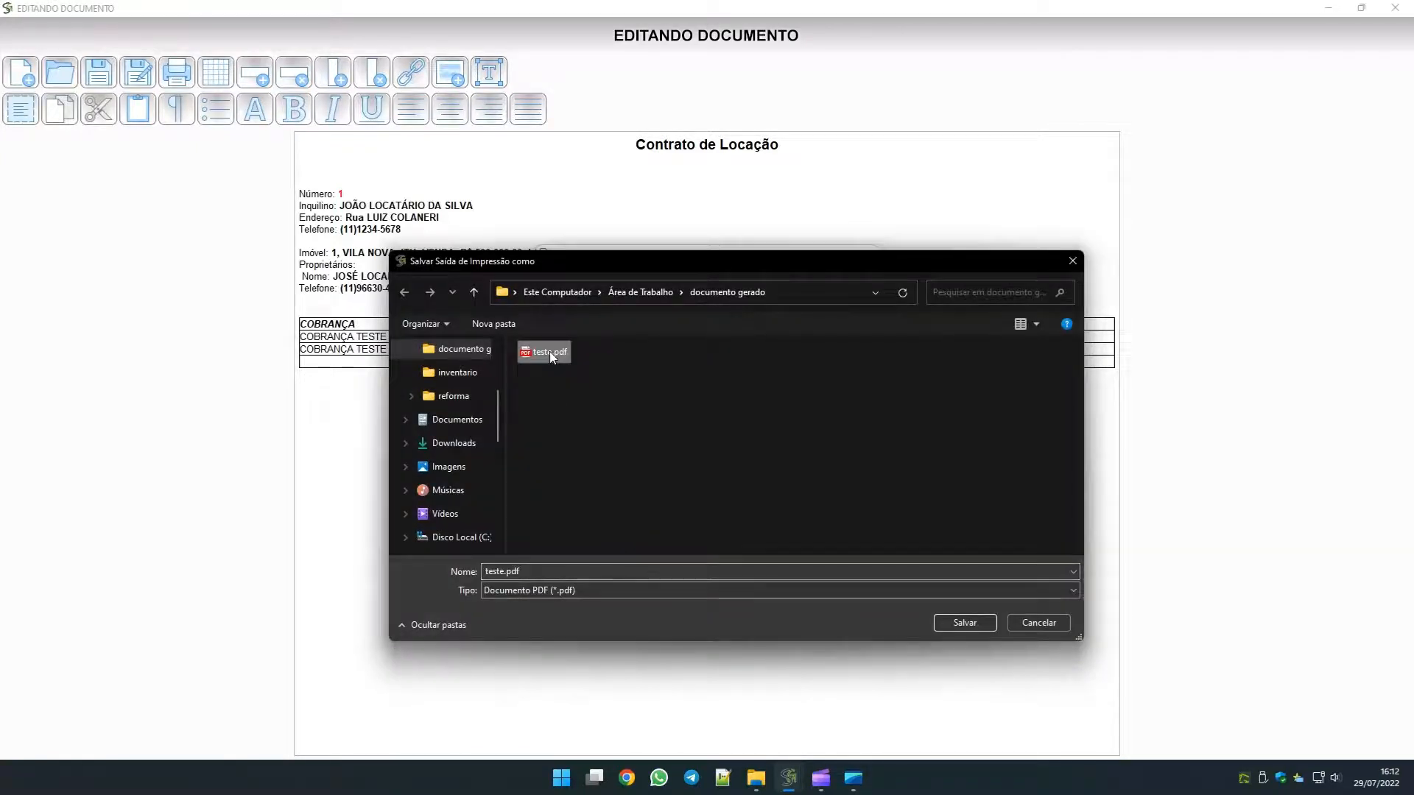
click(938, 626)
click(760, 392)
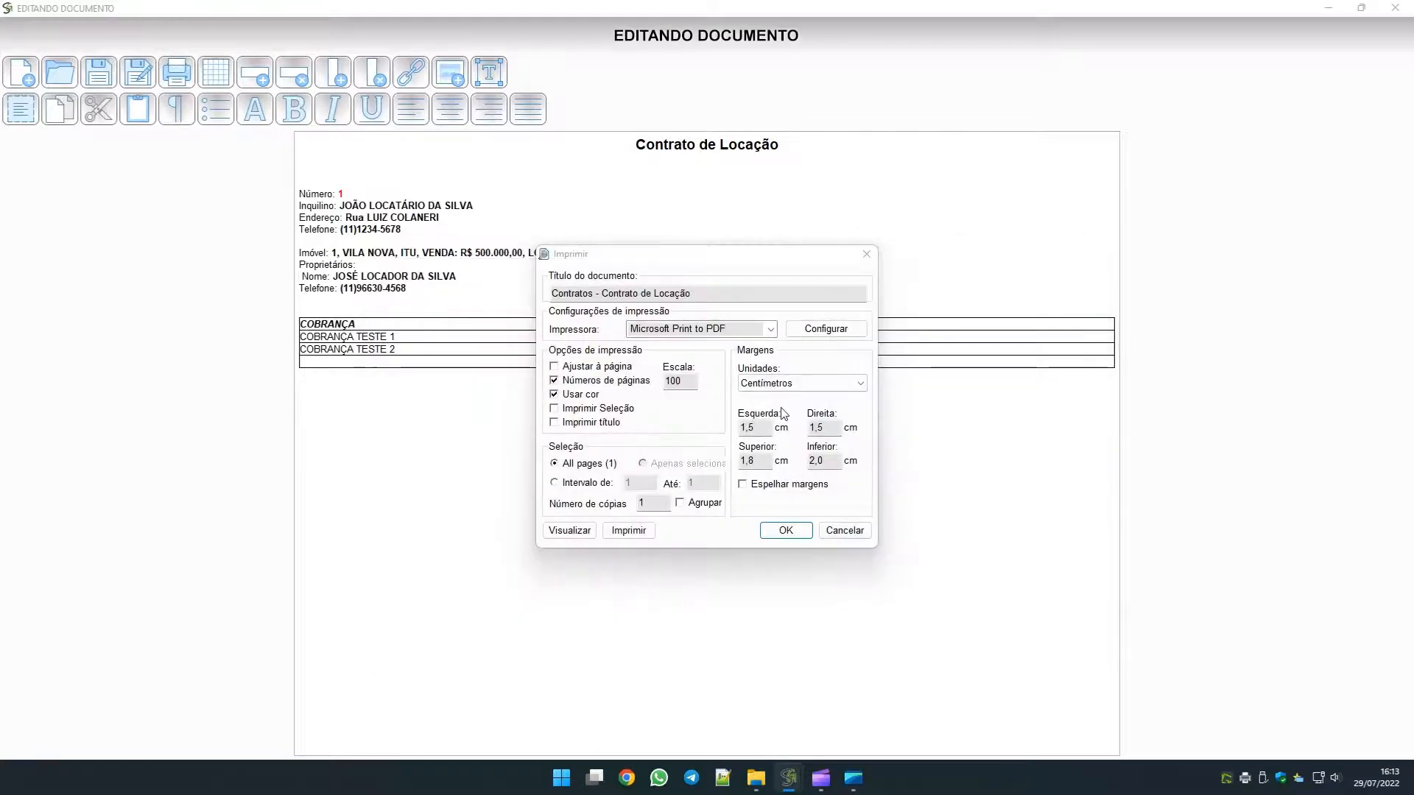
Close the print settings and check the printed teste.pdf from the "documento gerado" folder, closing the PDF when done.
click(785, 531)
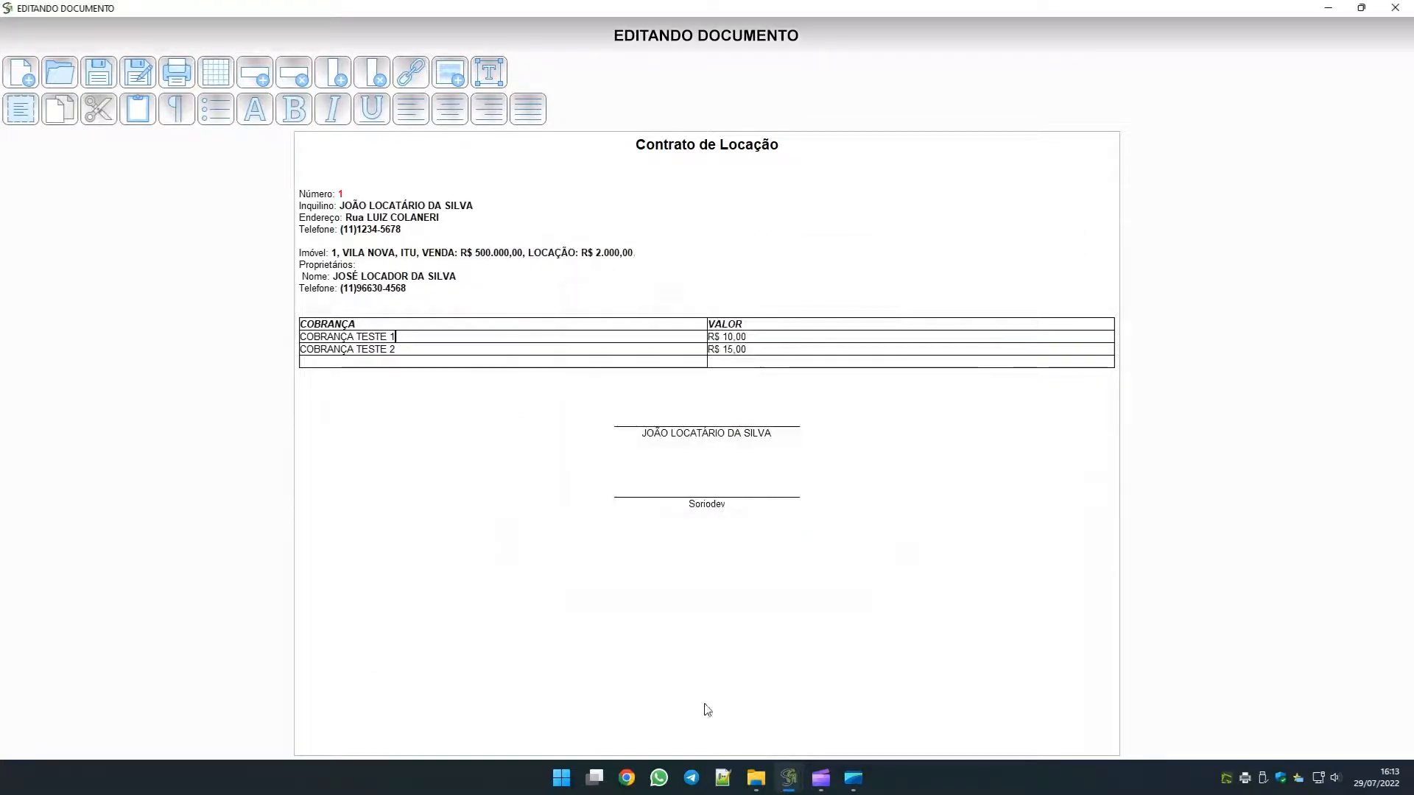
mouse_move(756, 778)
click(804, 709)
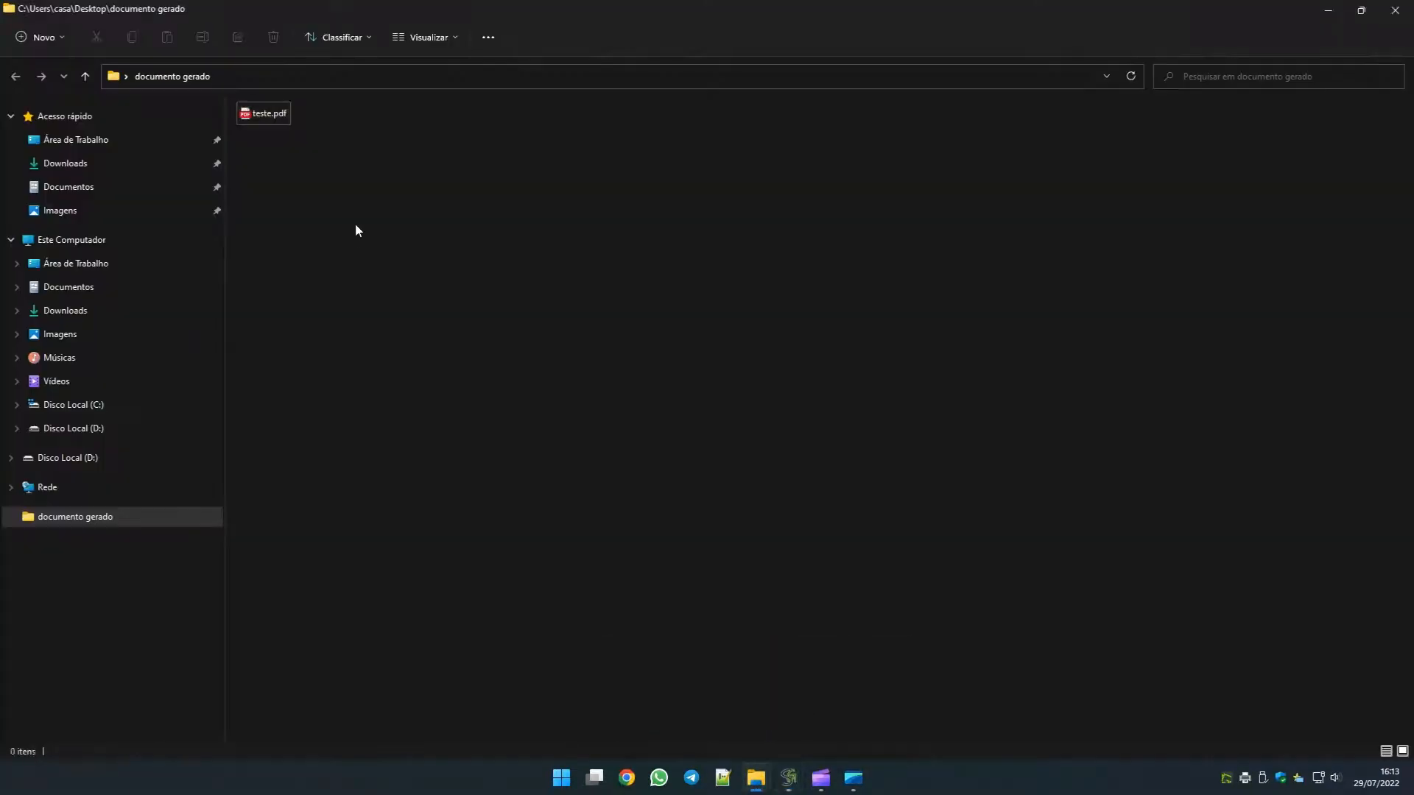
double_click(259, 115)
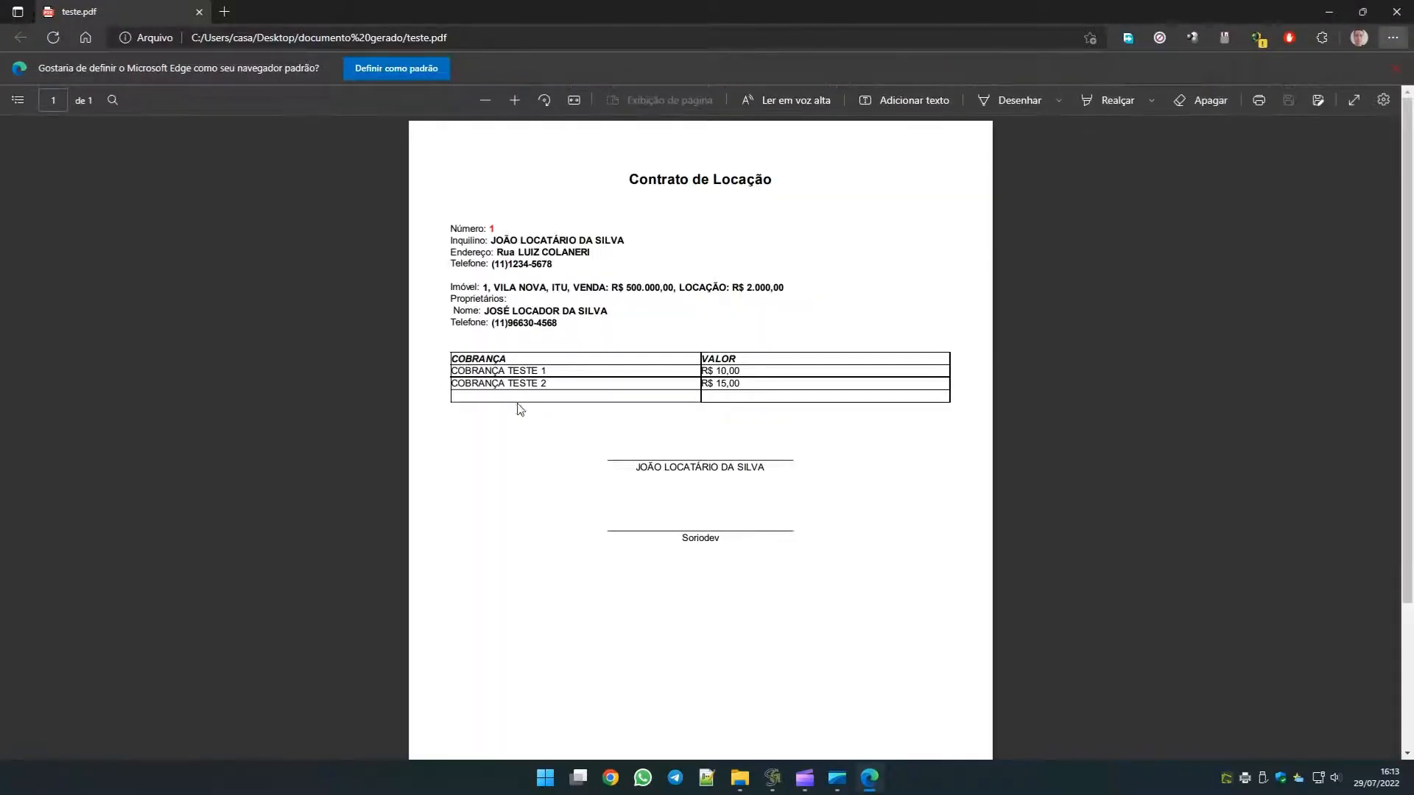
click(1396, 11)
Return to the generated contract, add six leading zeros to its number, and save and close the document.
mouse_move(793, 773)
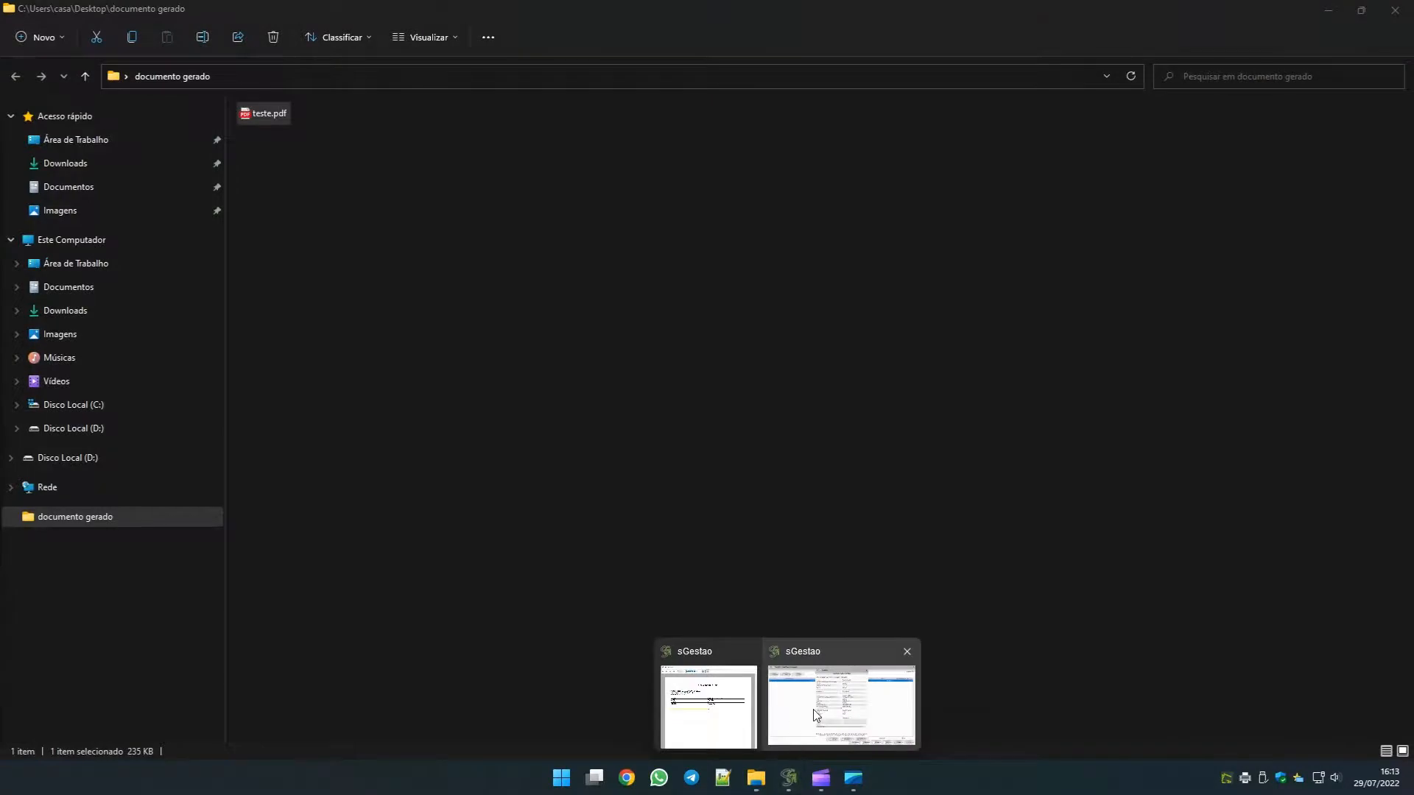
click(694, 707)
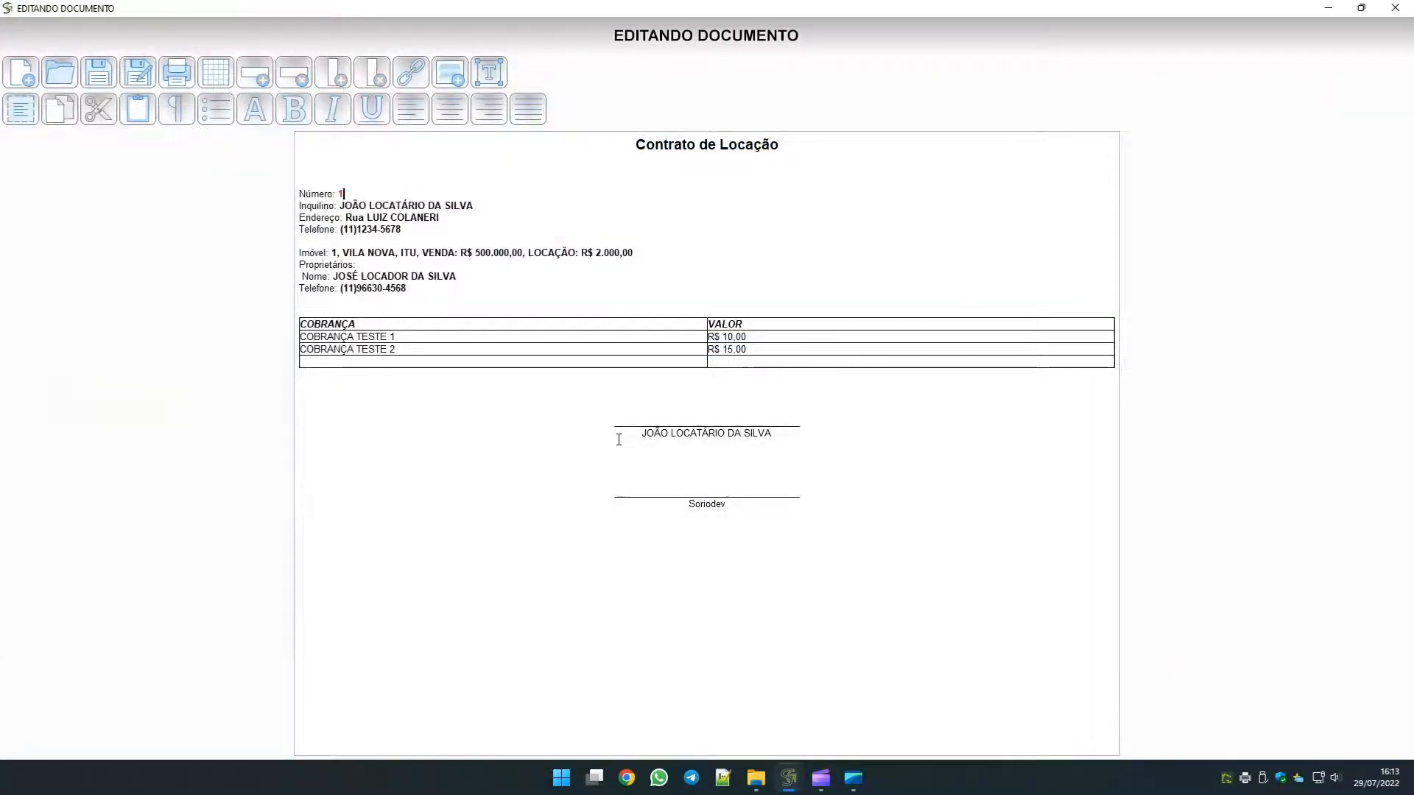
text(000000)
click(1395, 8)
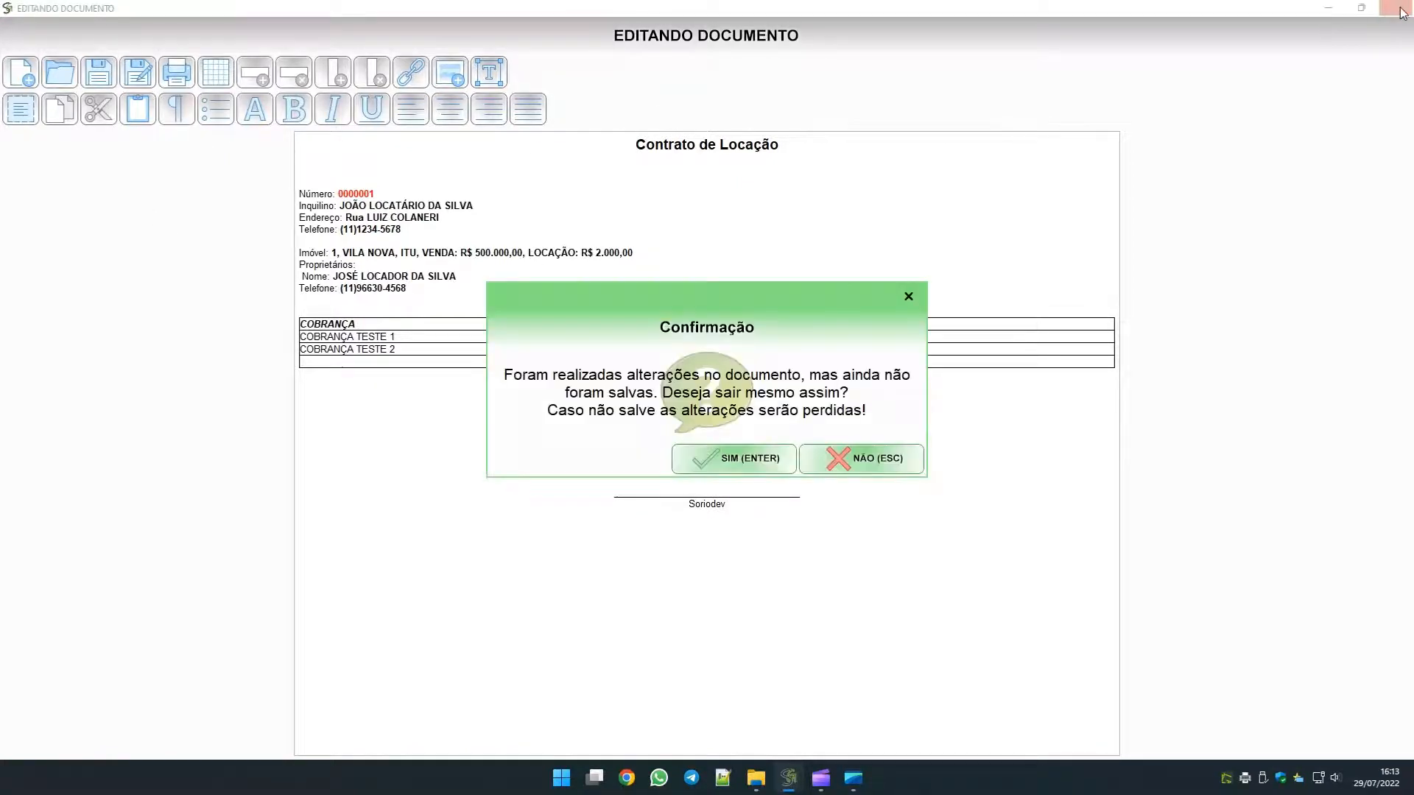
click(872, 458)
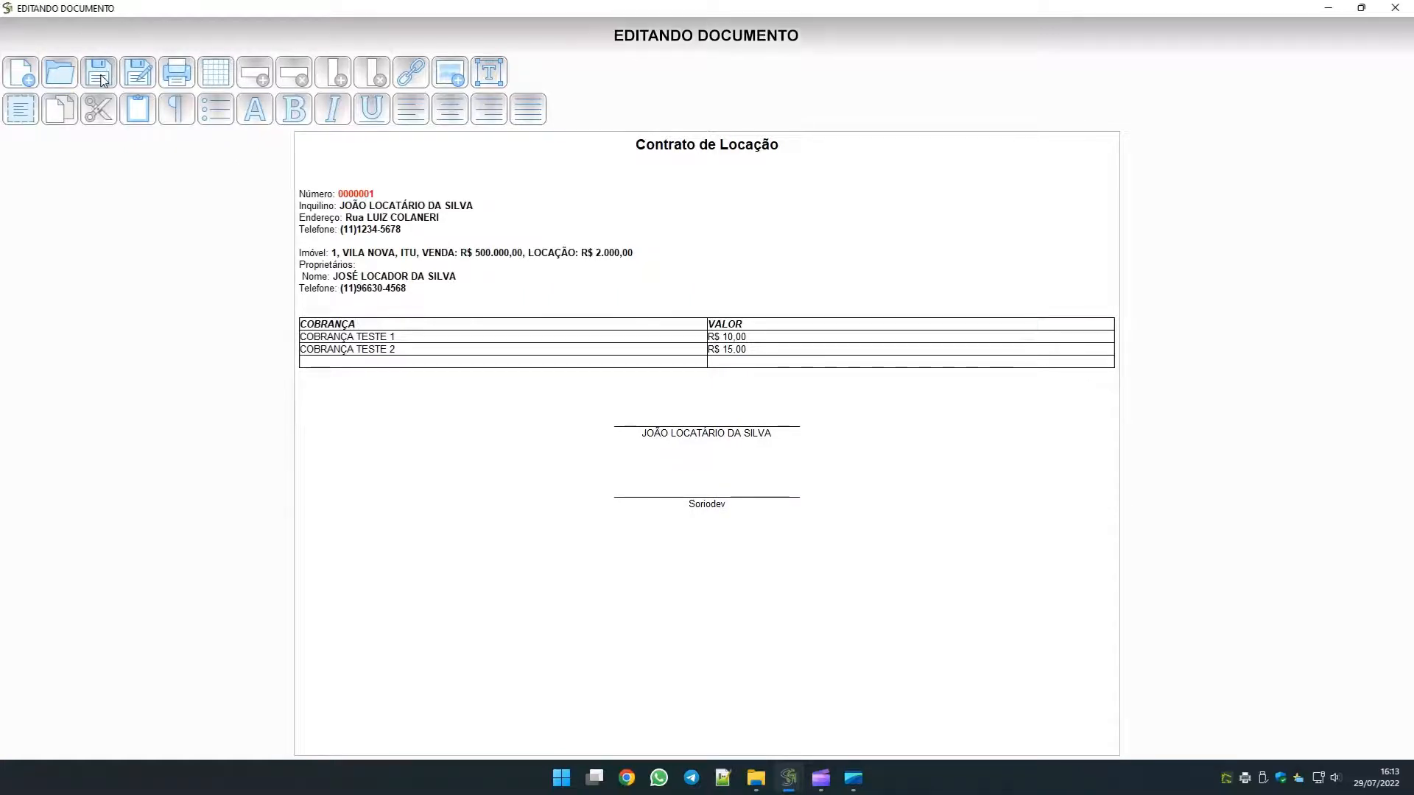
click(1395, 8)
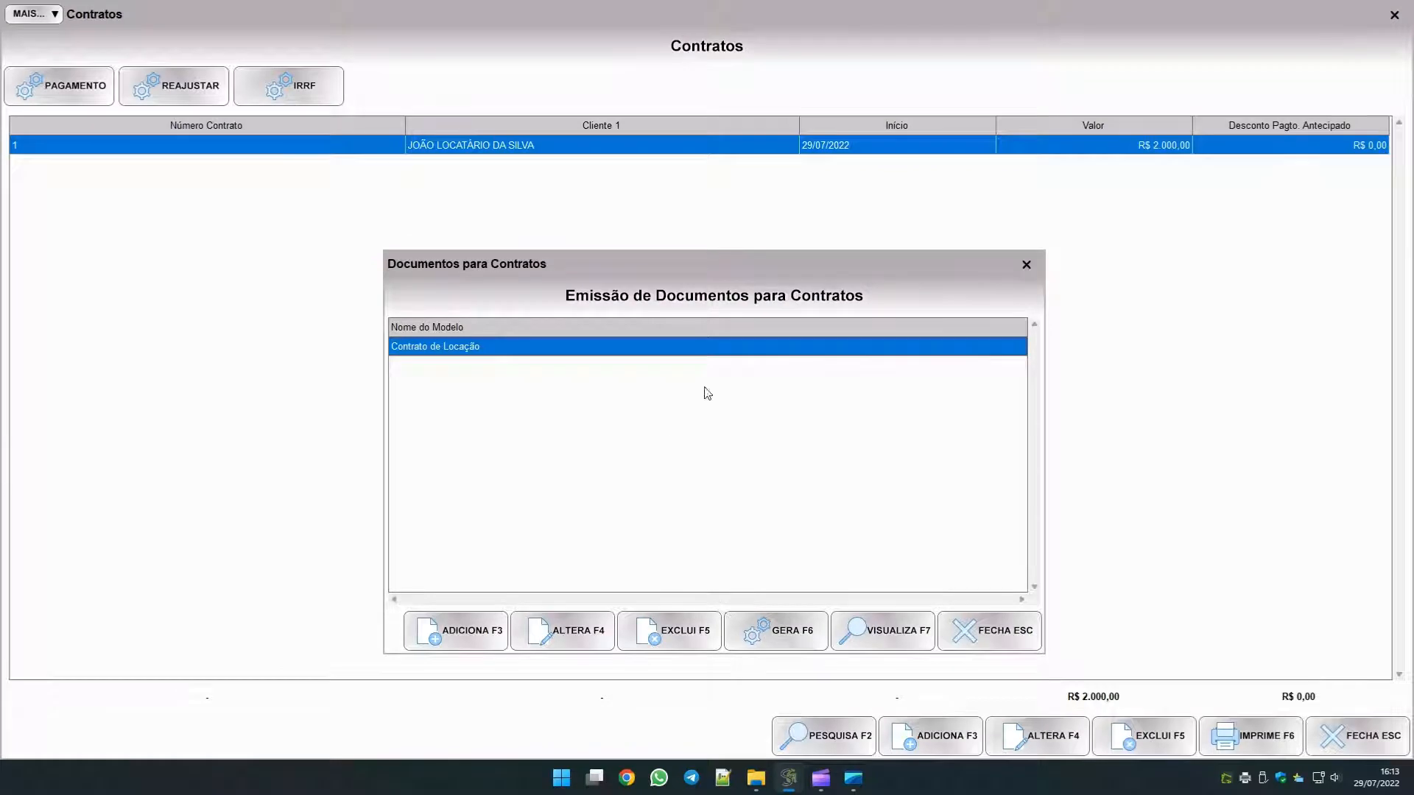
View the issued document for the "Contrato de Locação" model and check its edited contract number.
drag(789, 265, 772, 226)
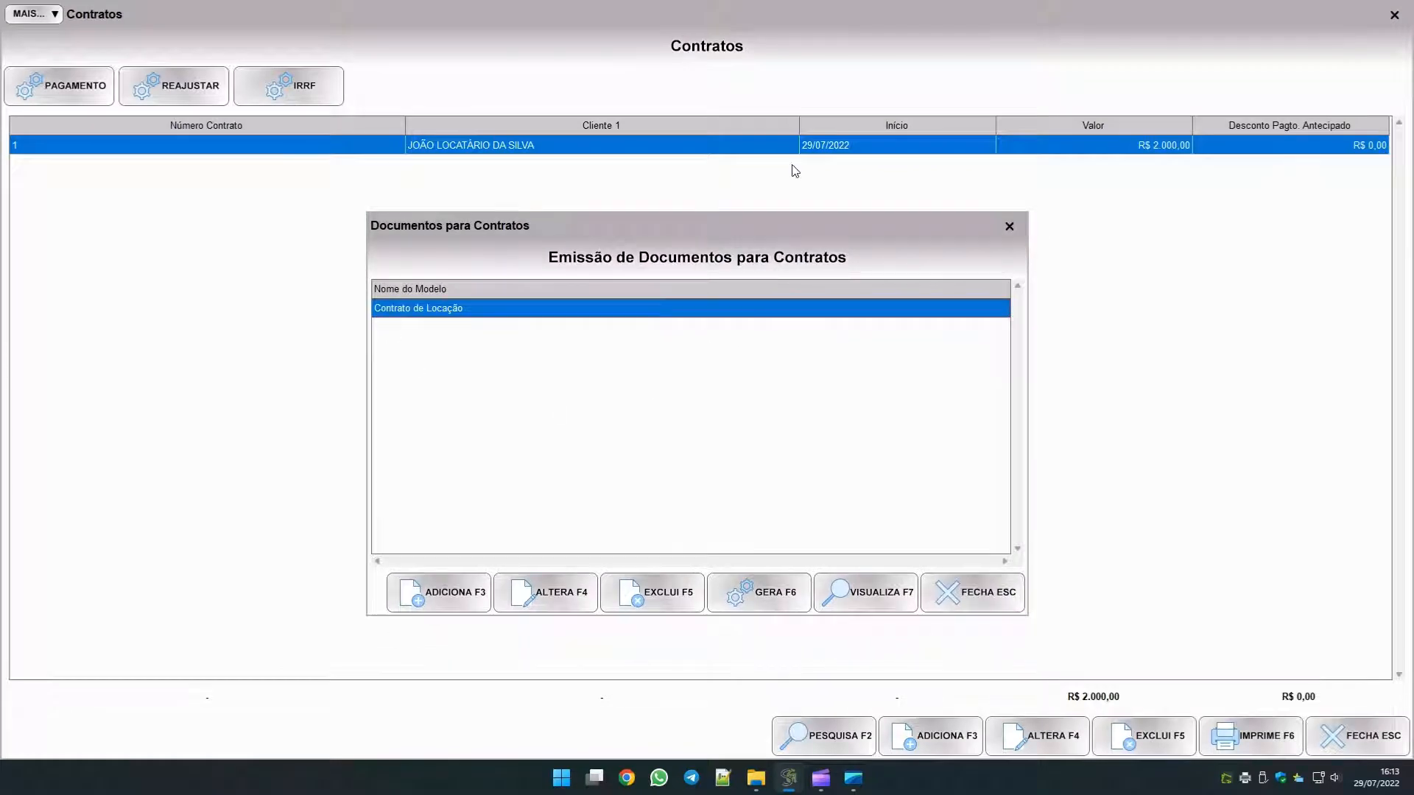
click(878, 594)
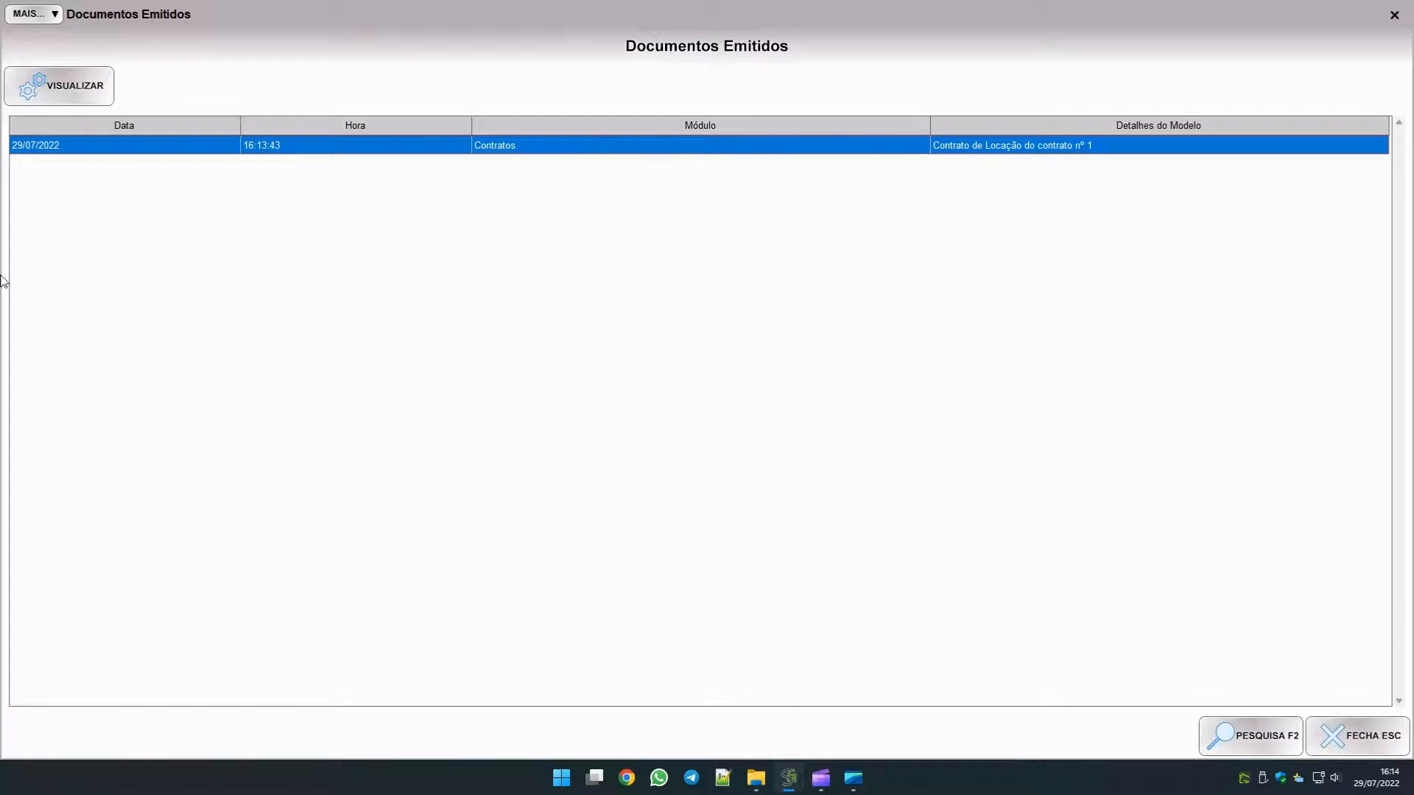
click(81, 98)
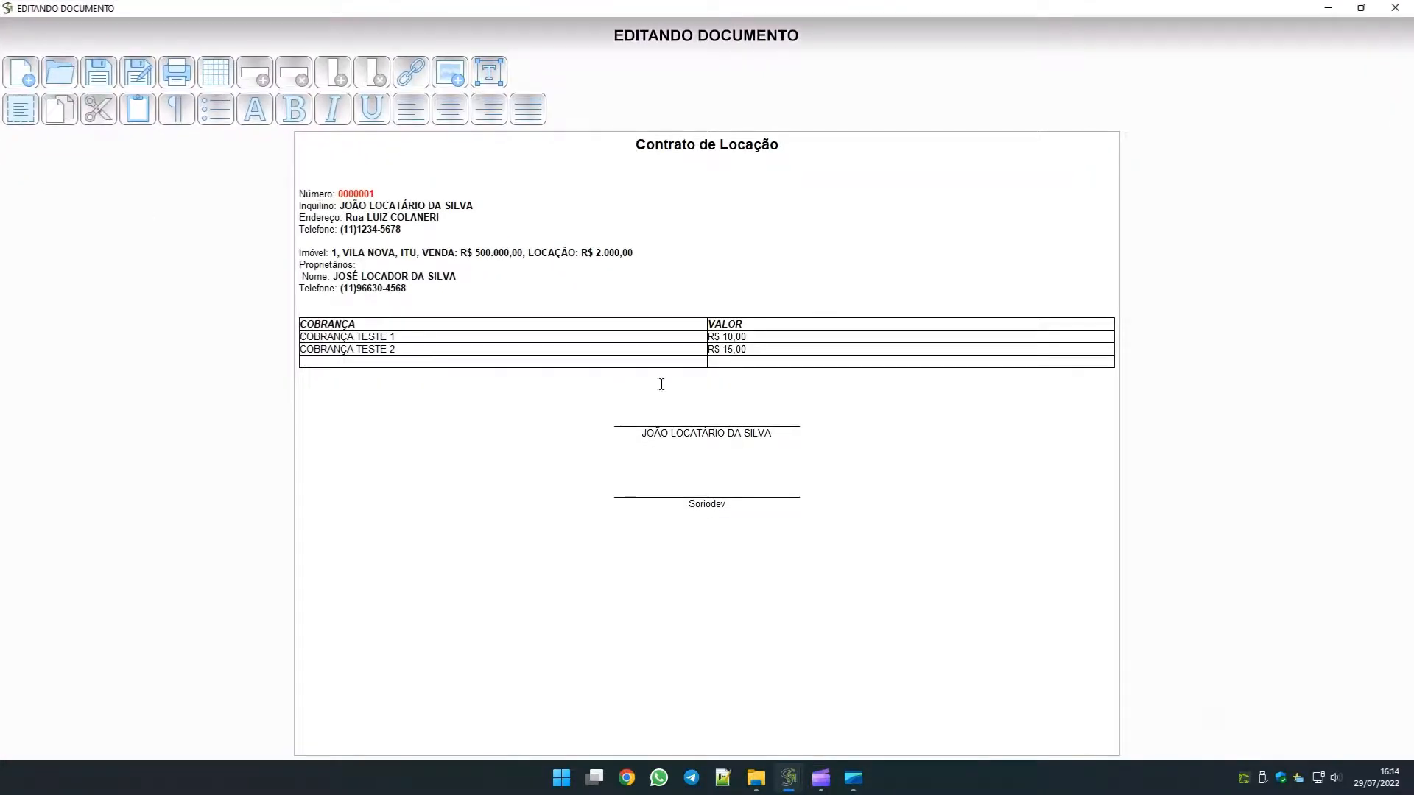
double_click(357, 194)
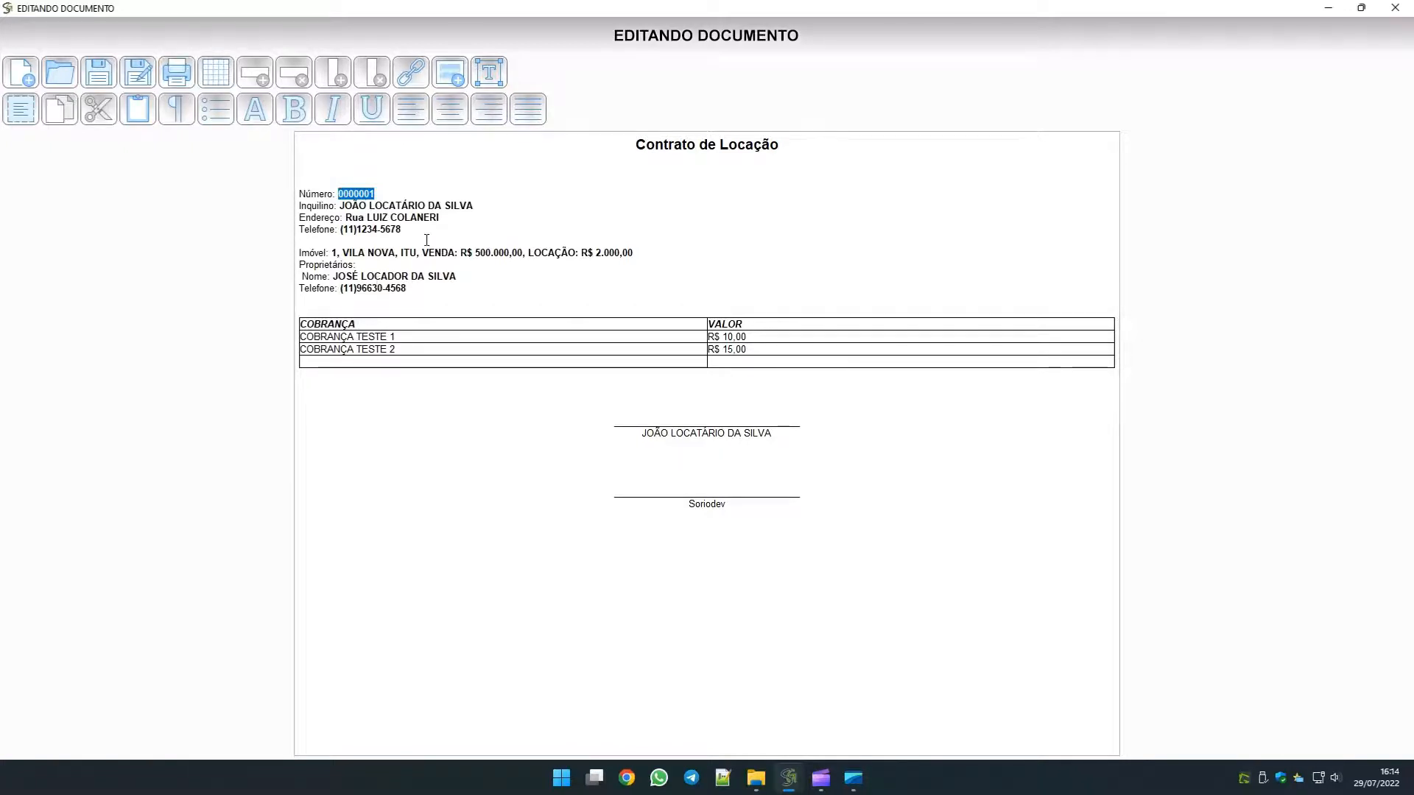
click(427, 239)
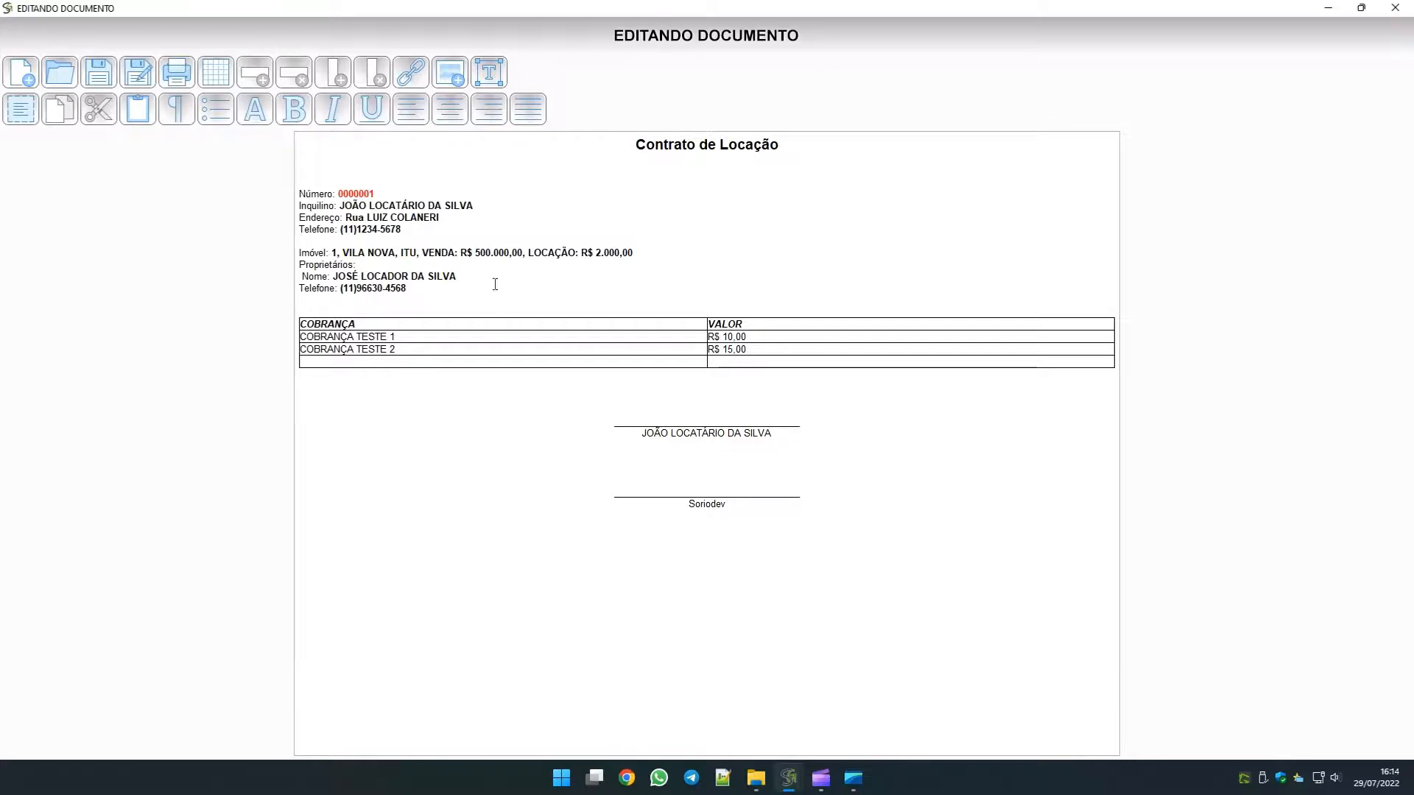
Try appending extra digits to the issued contract's number two times, closing and reopening the document each time to check it.
click(389, 193)
text(548678674)
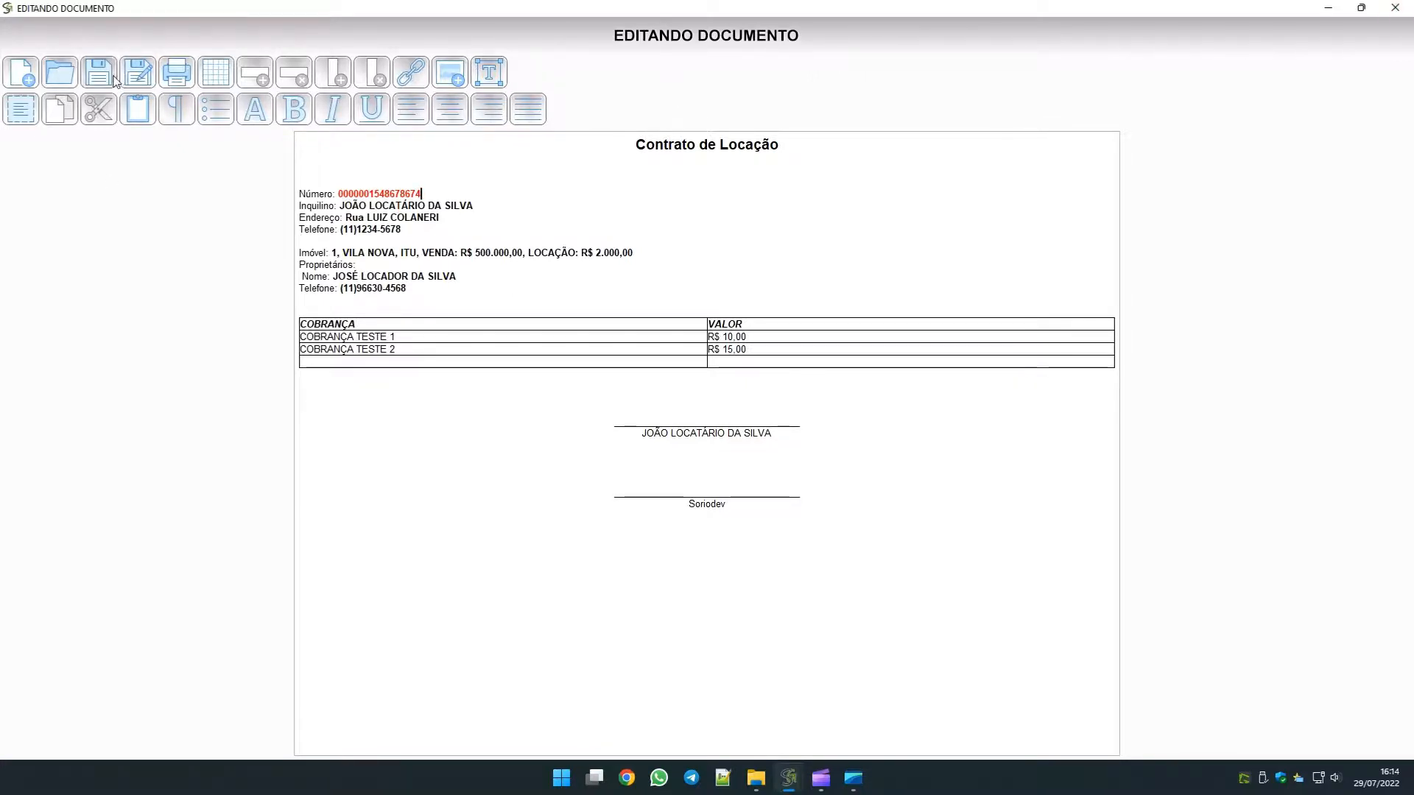
click(1395, 7)
double_click(59, 143)
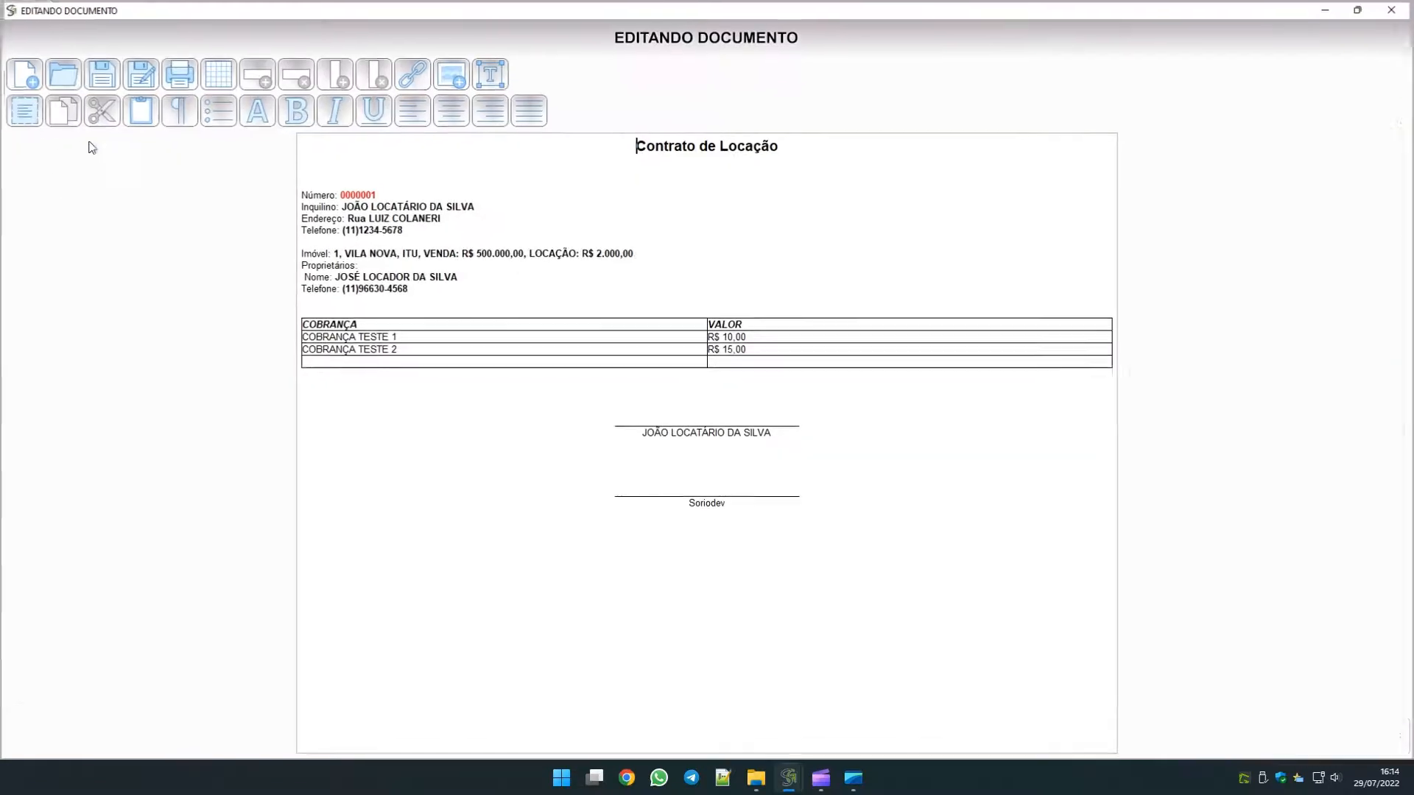
click(387, 194)
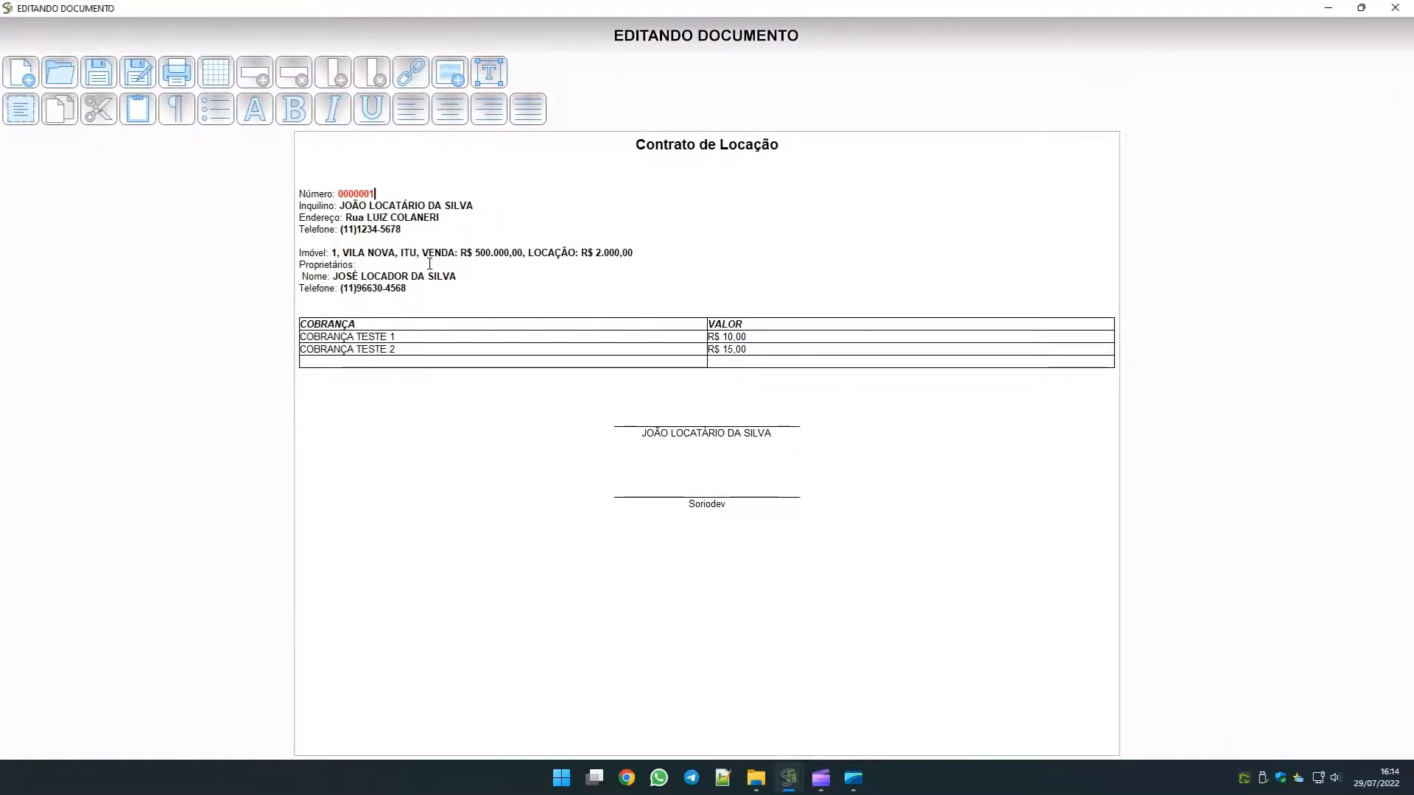
text(87845454)
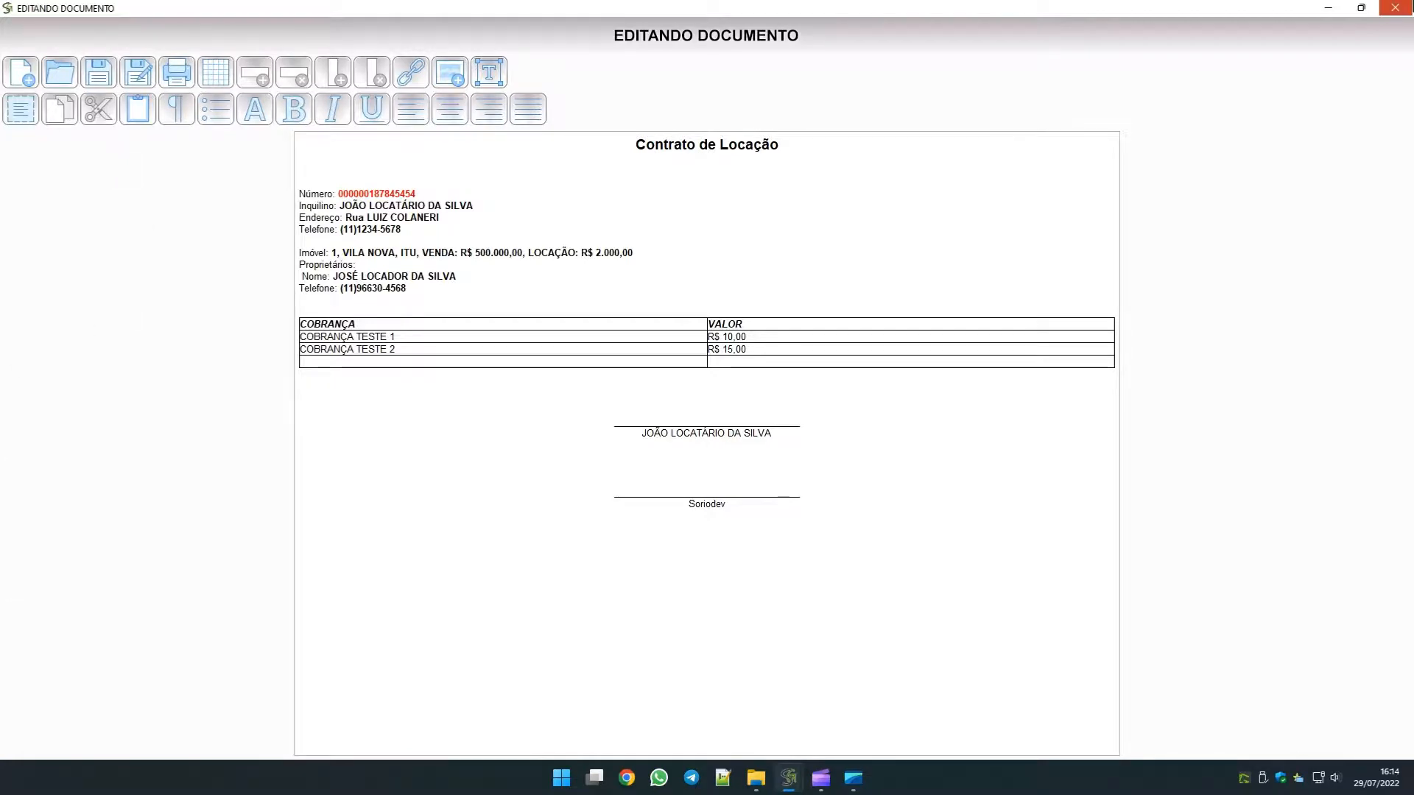
click(1394, 8)
click(59, 84)
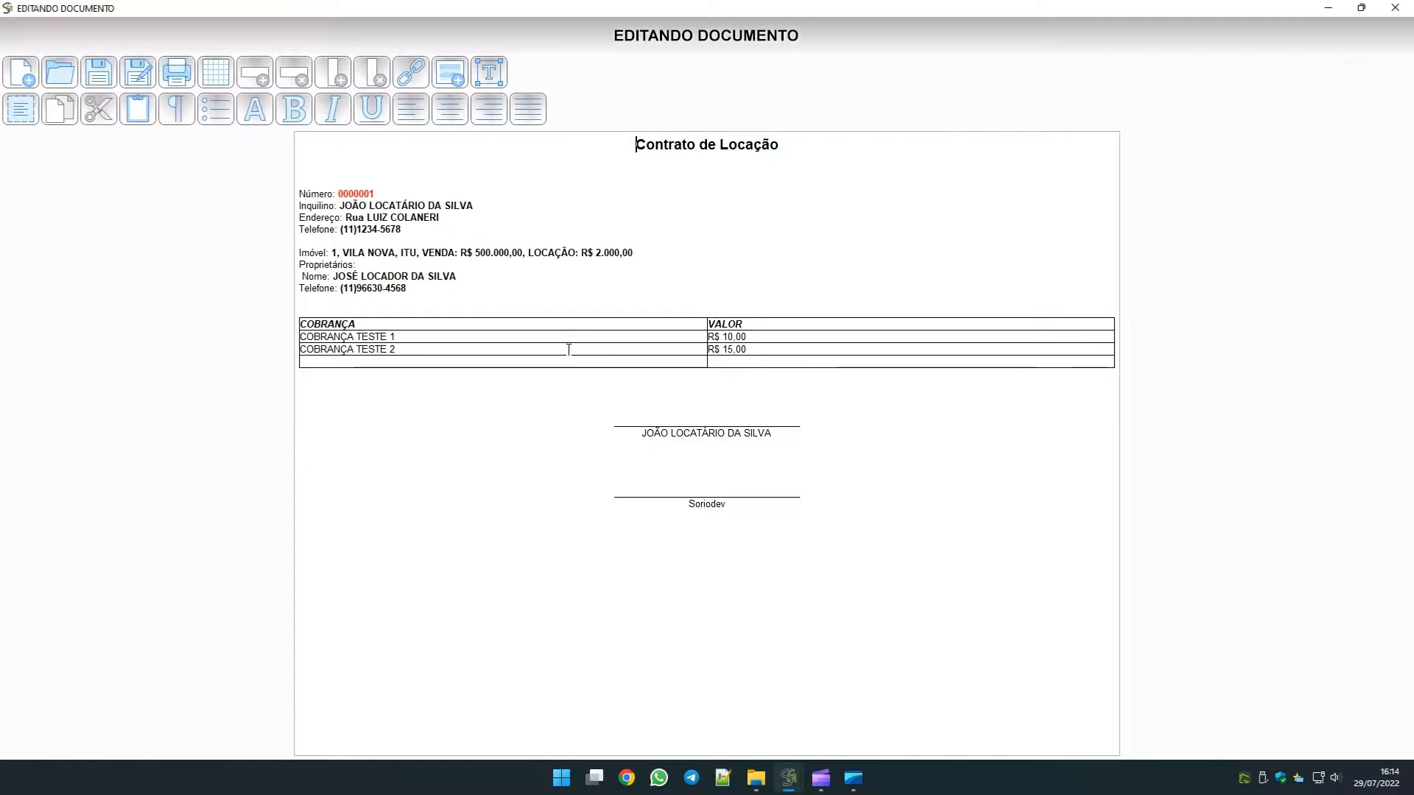
Close the issued contract, the issued documents list and the model window to return to the contracts list.
click(1394, 8)
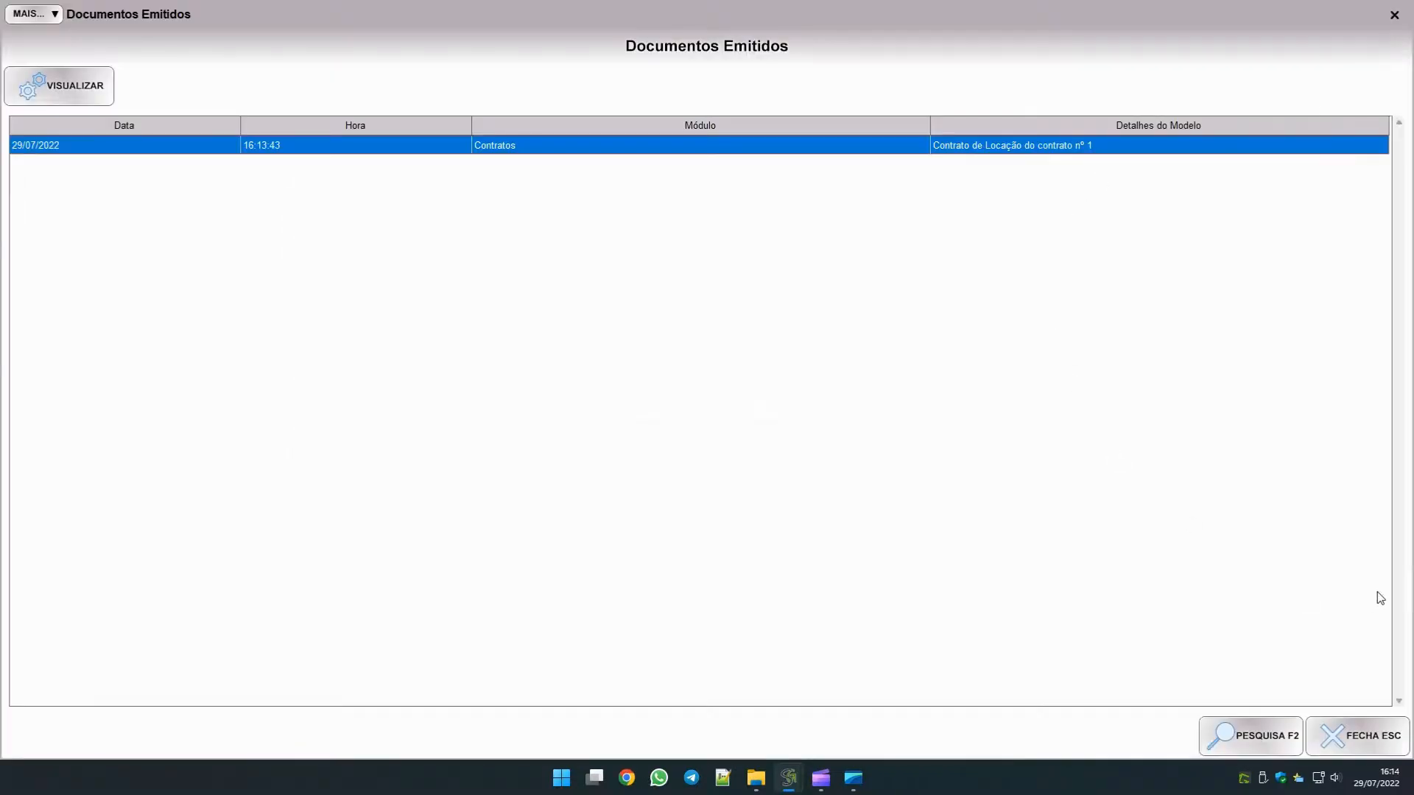
click(1363, 733)
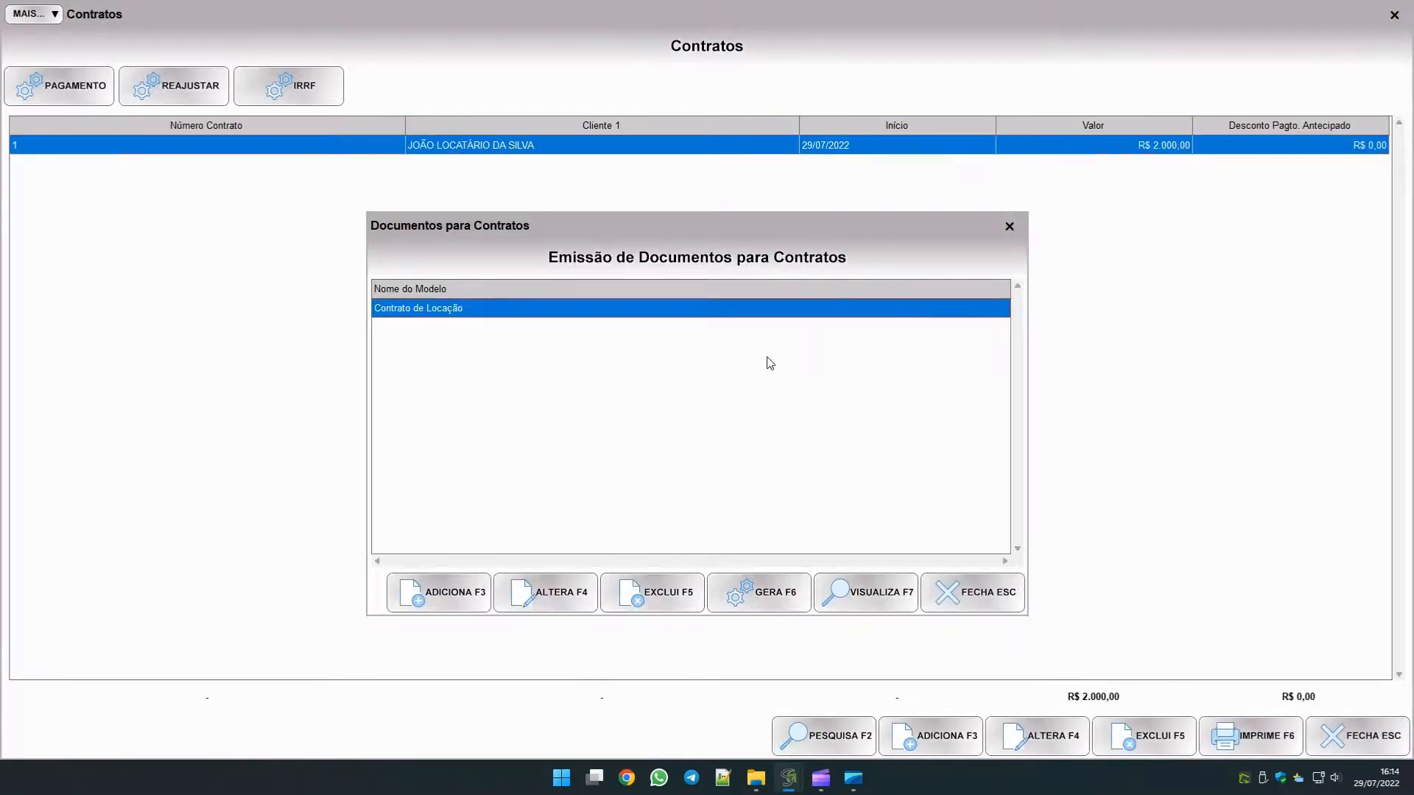
click(954, 596)
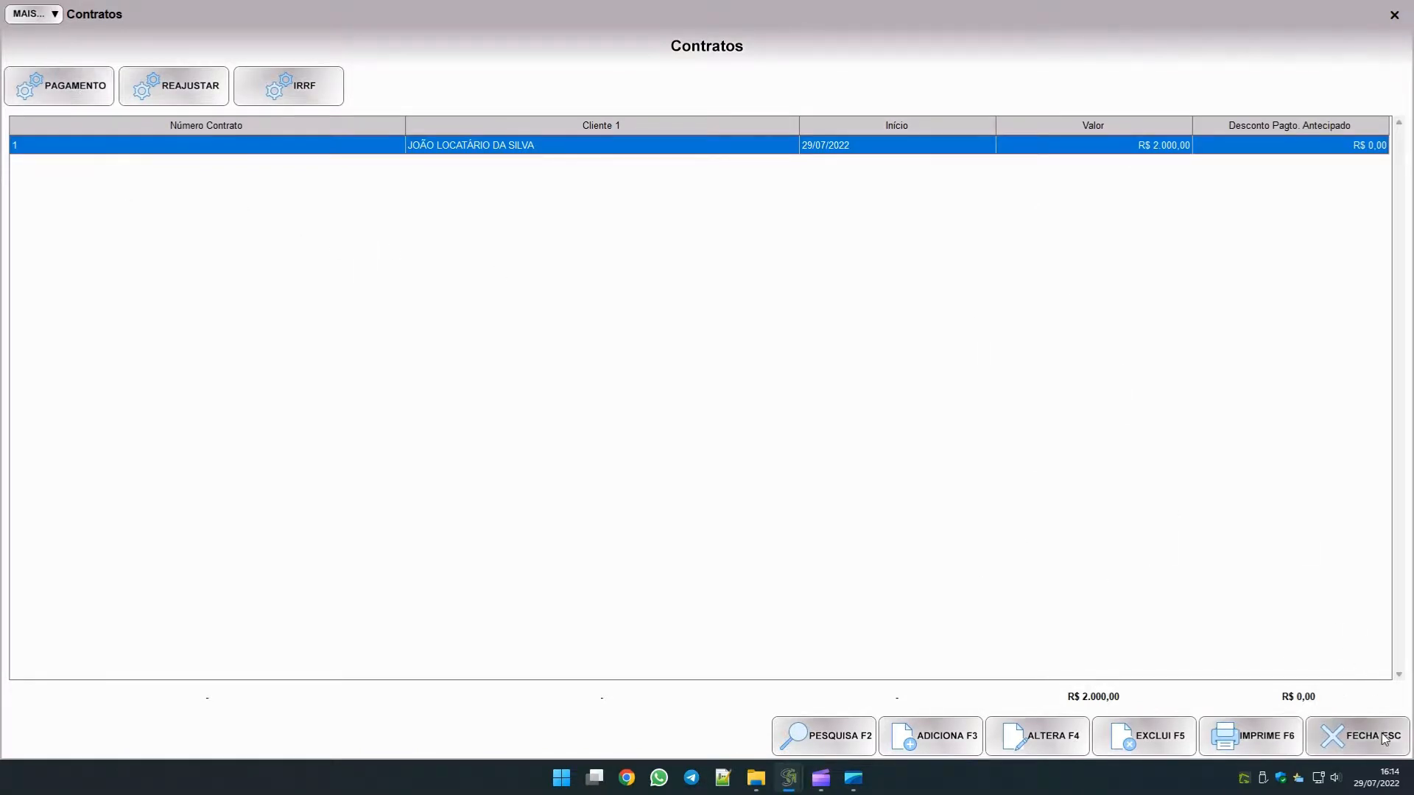
Open the custom document models for the selected contract's payments and try to view issued documents with no model selected.
click(68, 94)
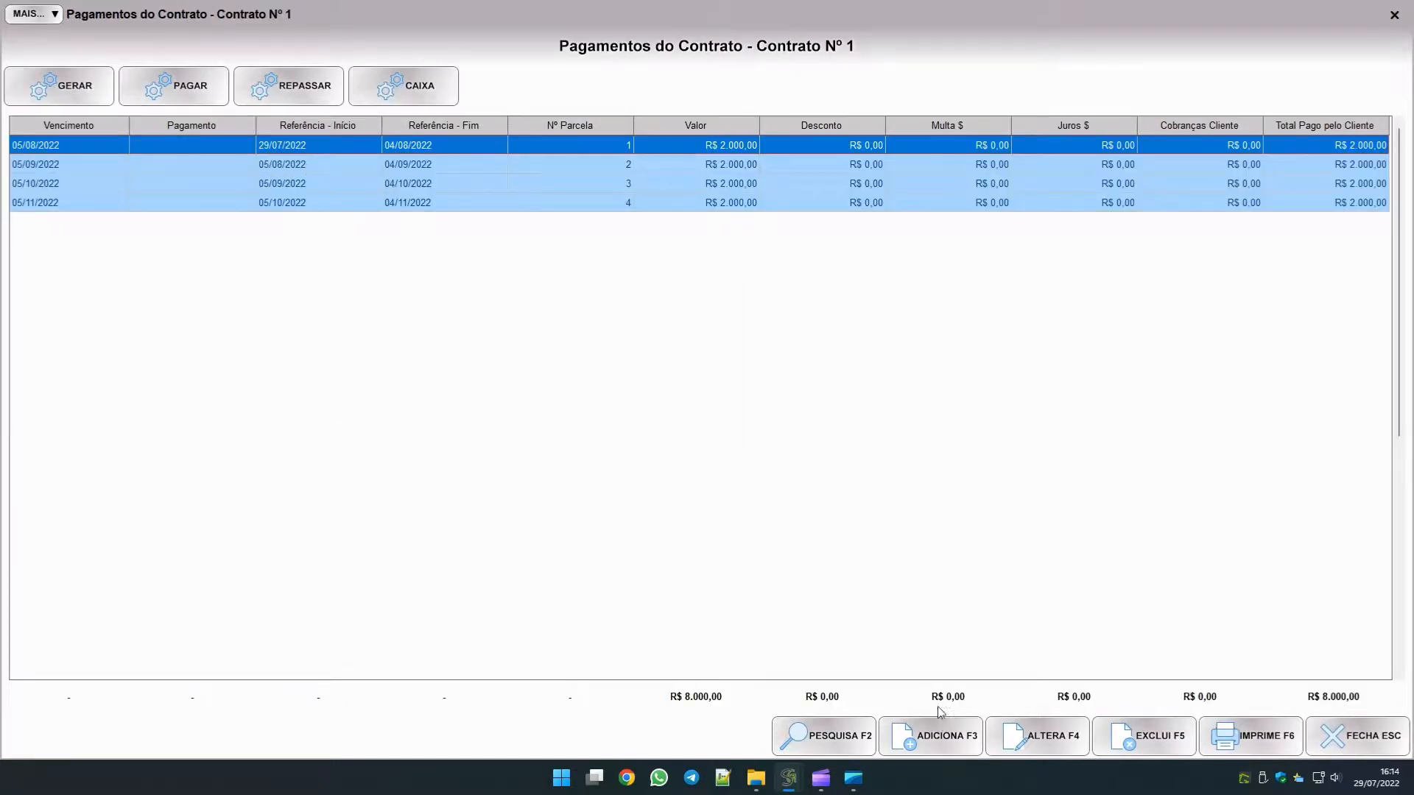
click(1268, 740)
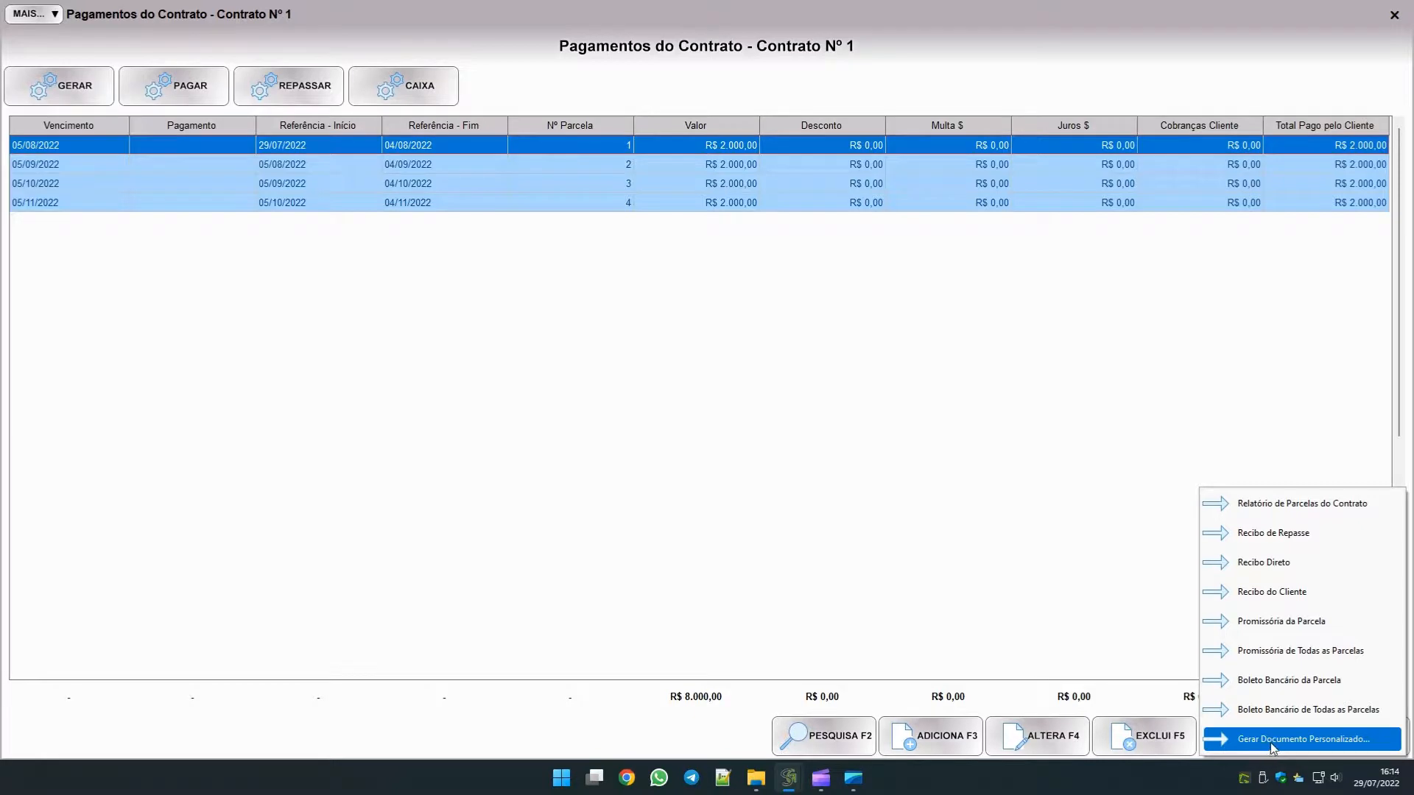
click(1270, 740)
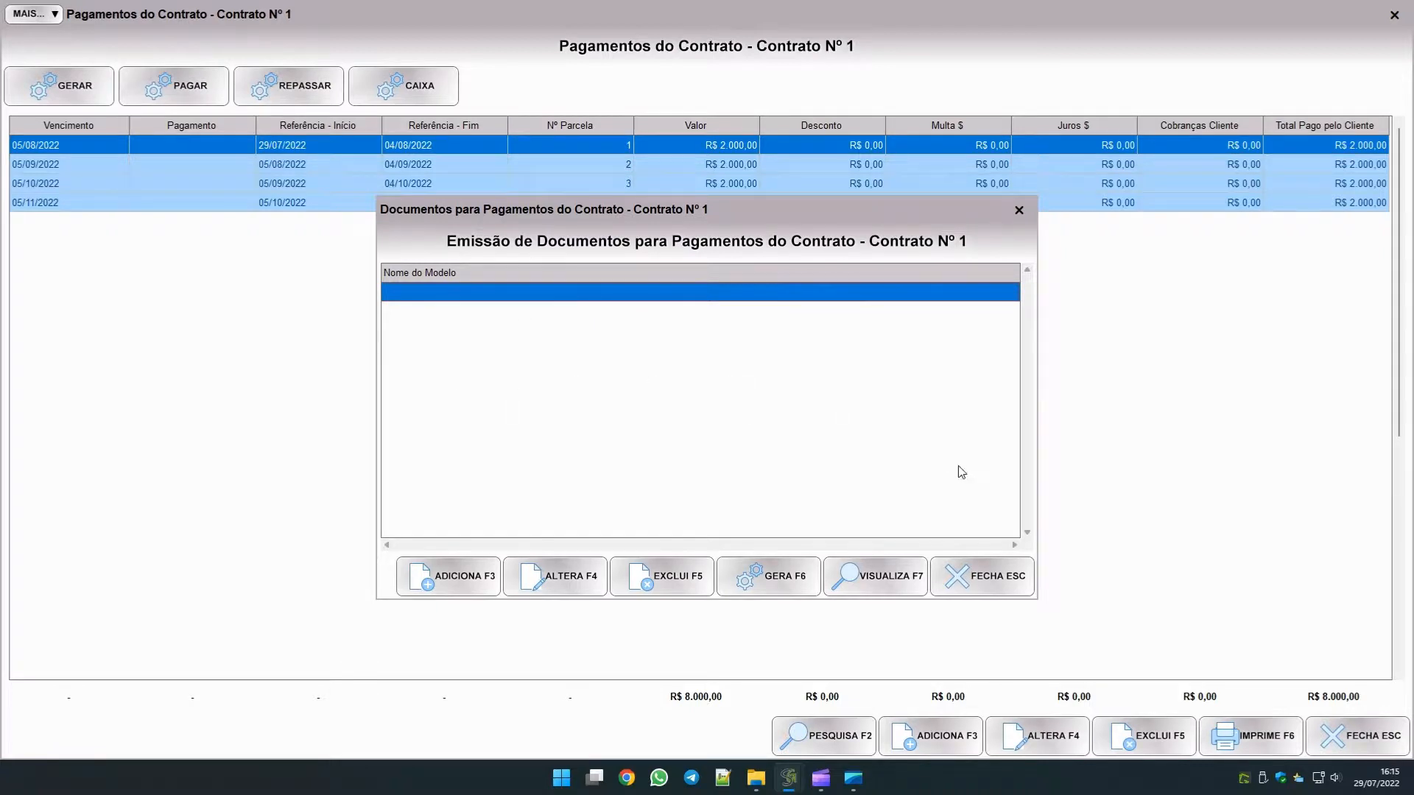
click(877, 576)
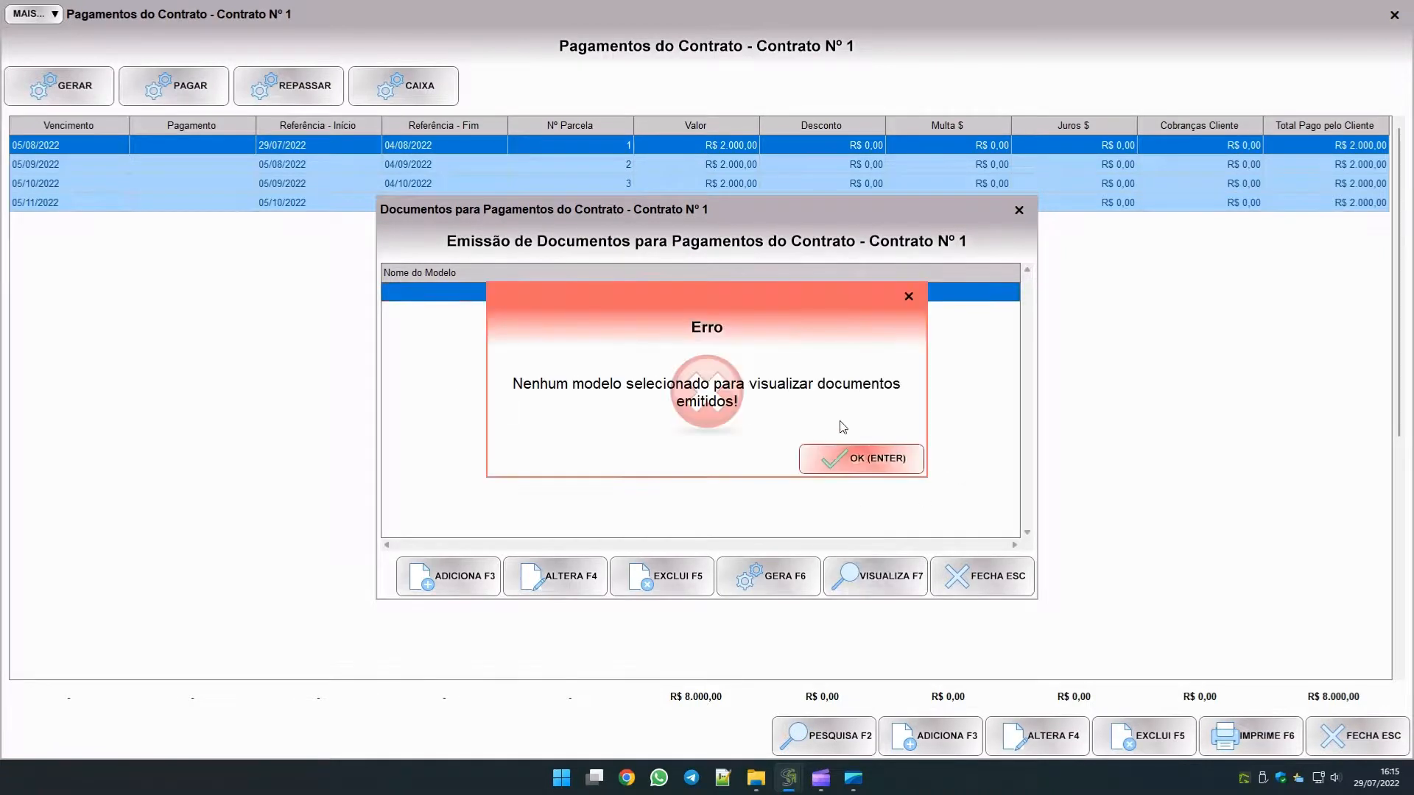
key(Return)
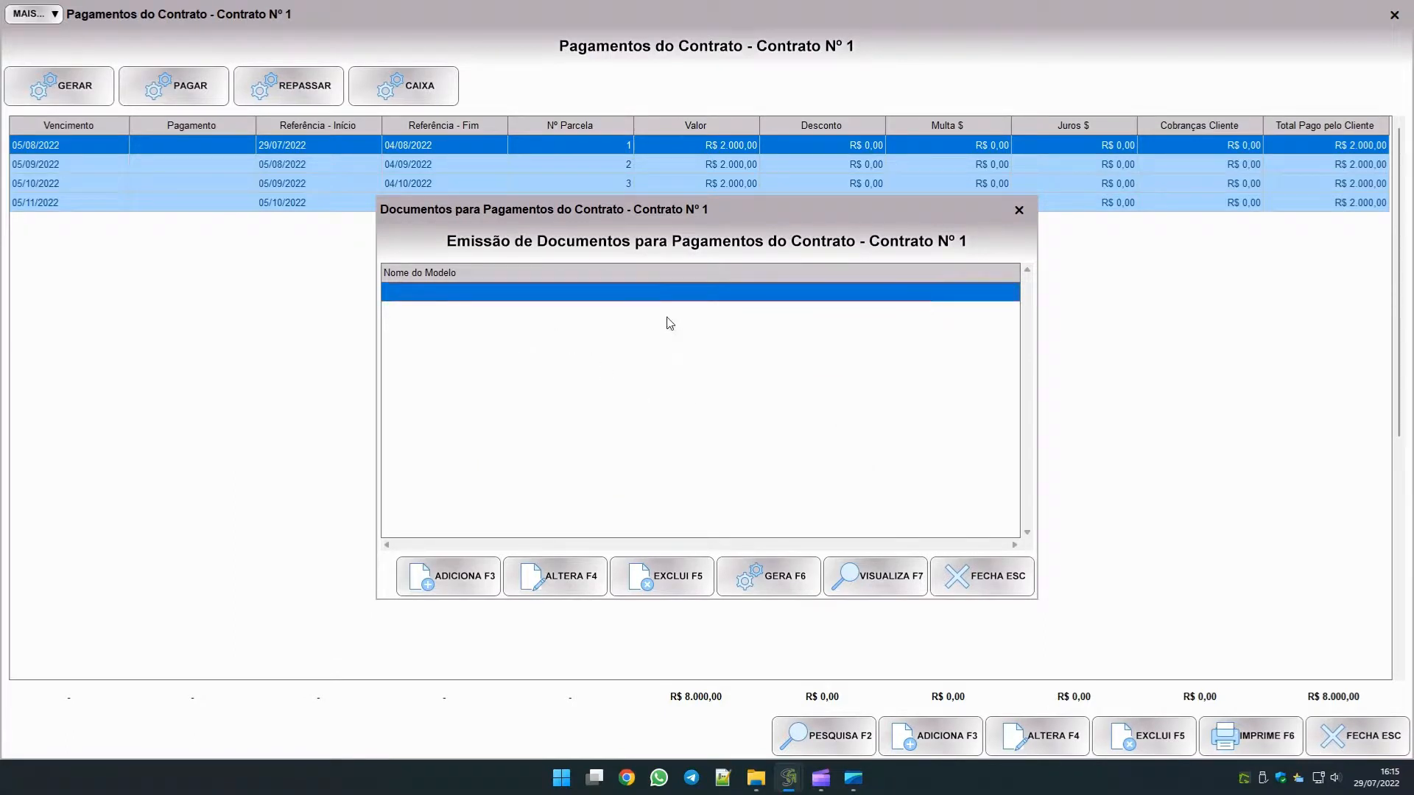
Create a payment document model named "Recibo" containing the heading "Recibo" and the sample text "asdad", and close the editor.
click(466, 577)
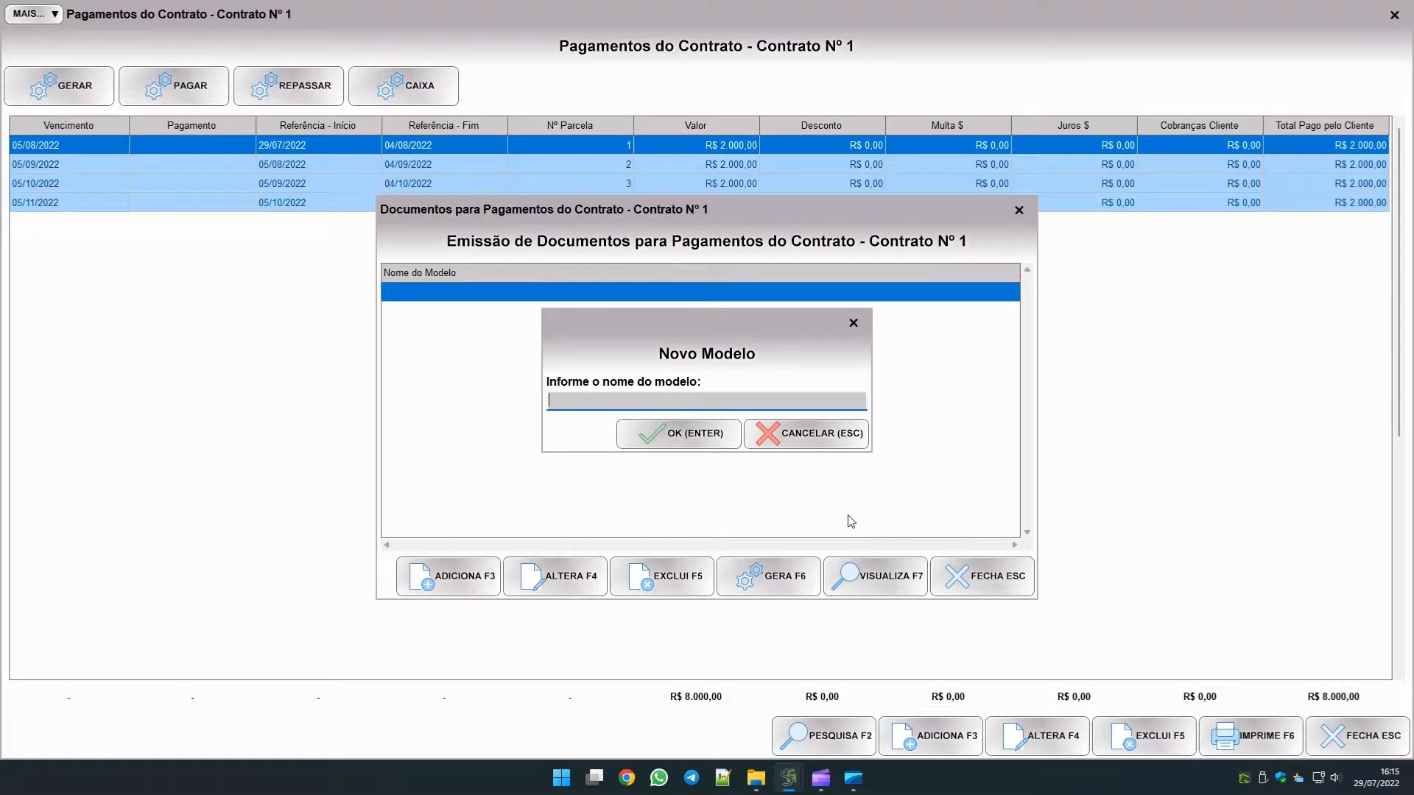
text(R)
key(Return)
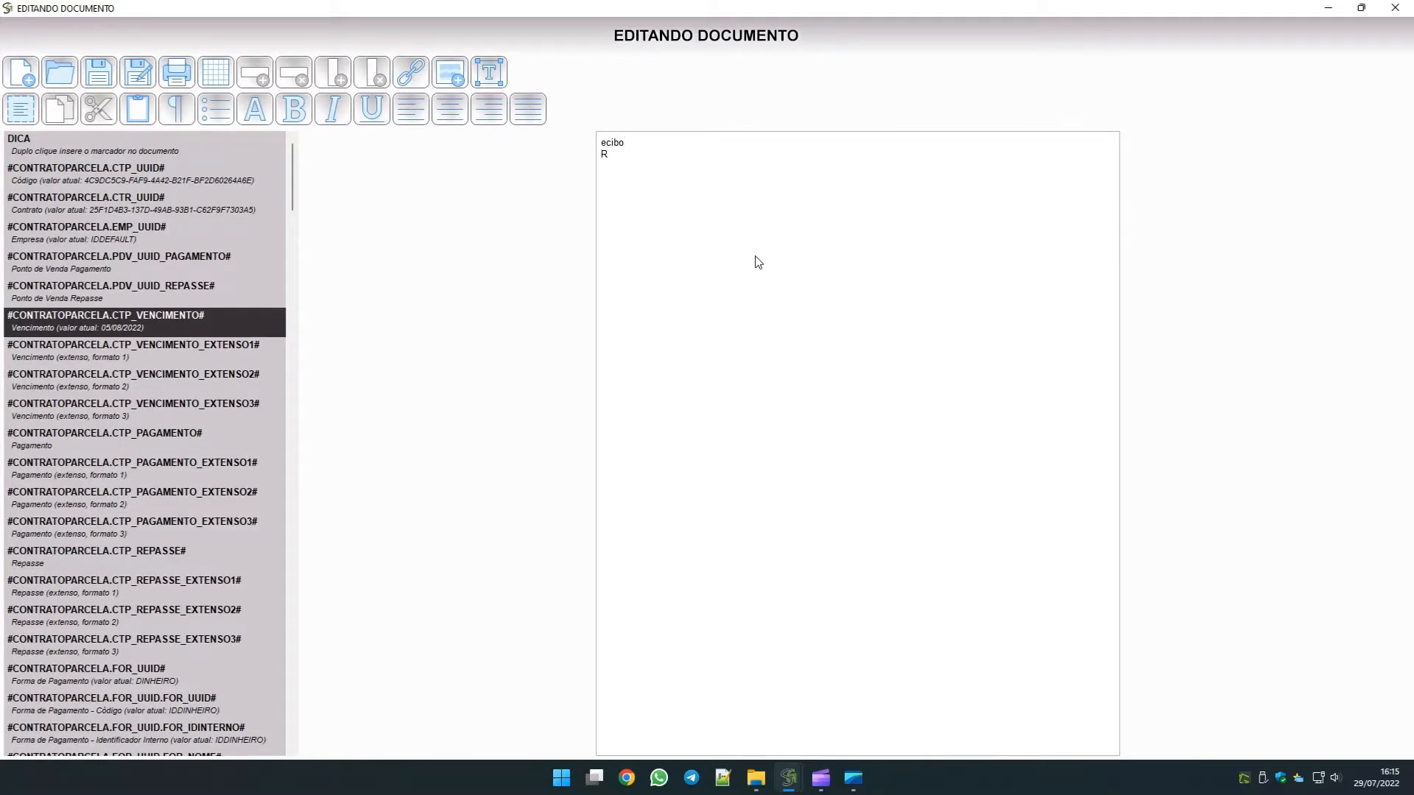
key(ctrl+a)
text(Re)
scroll(195, 267, down, 10)
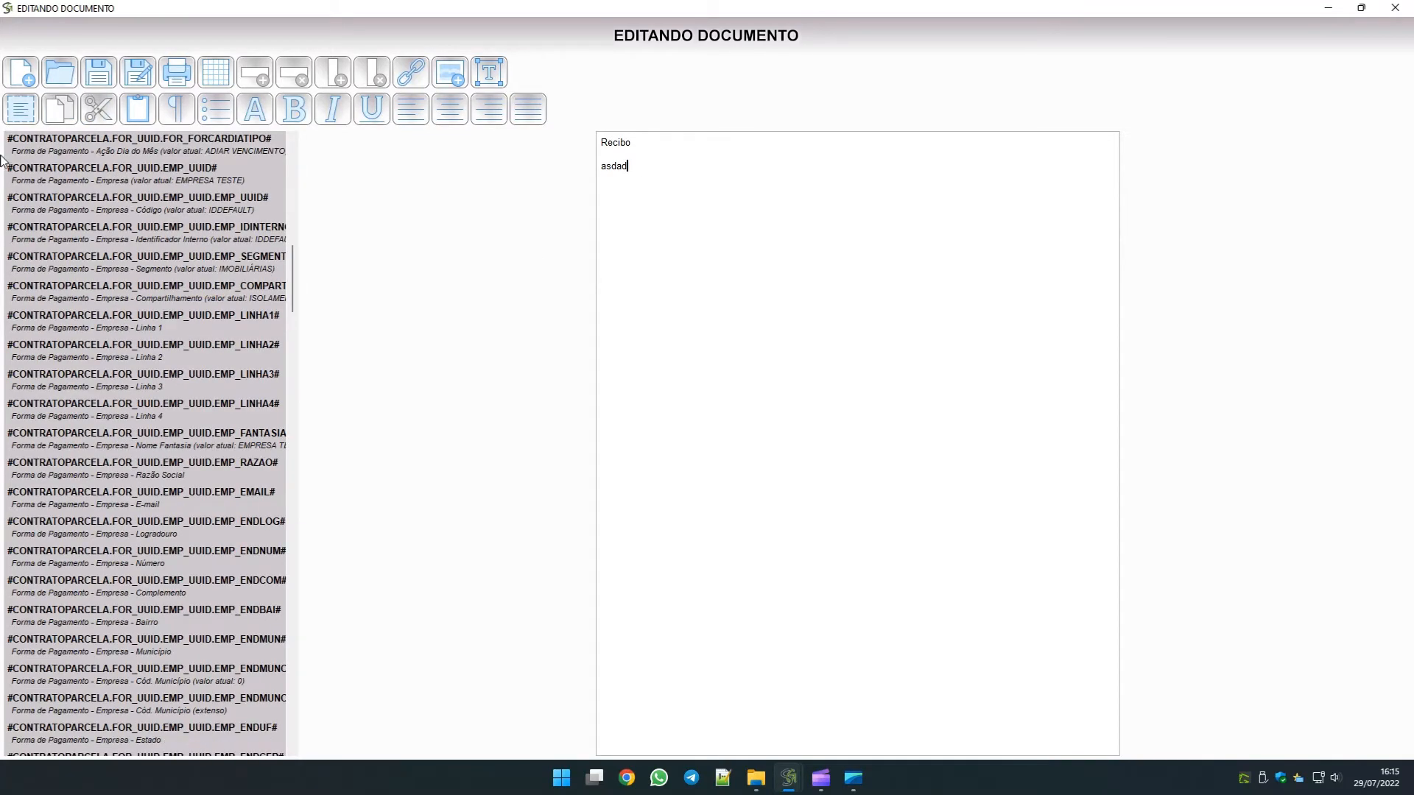
click(1409, 8)
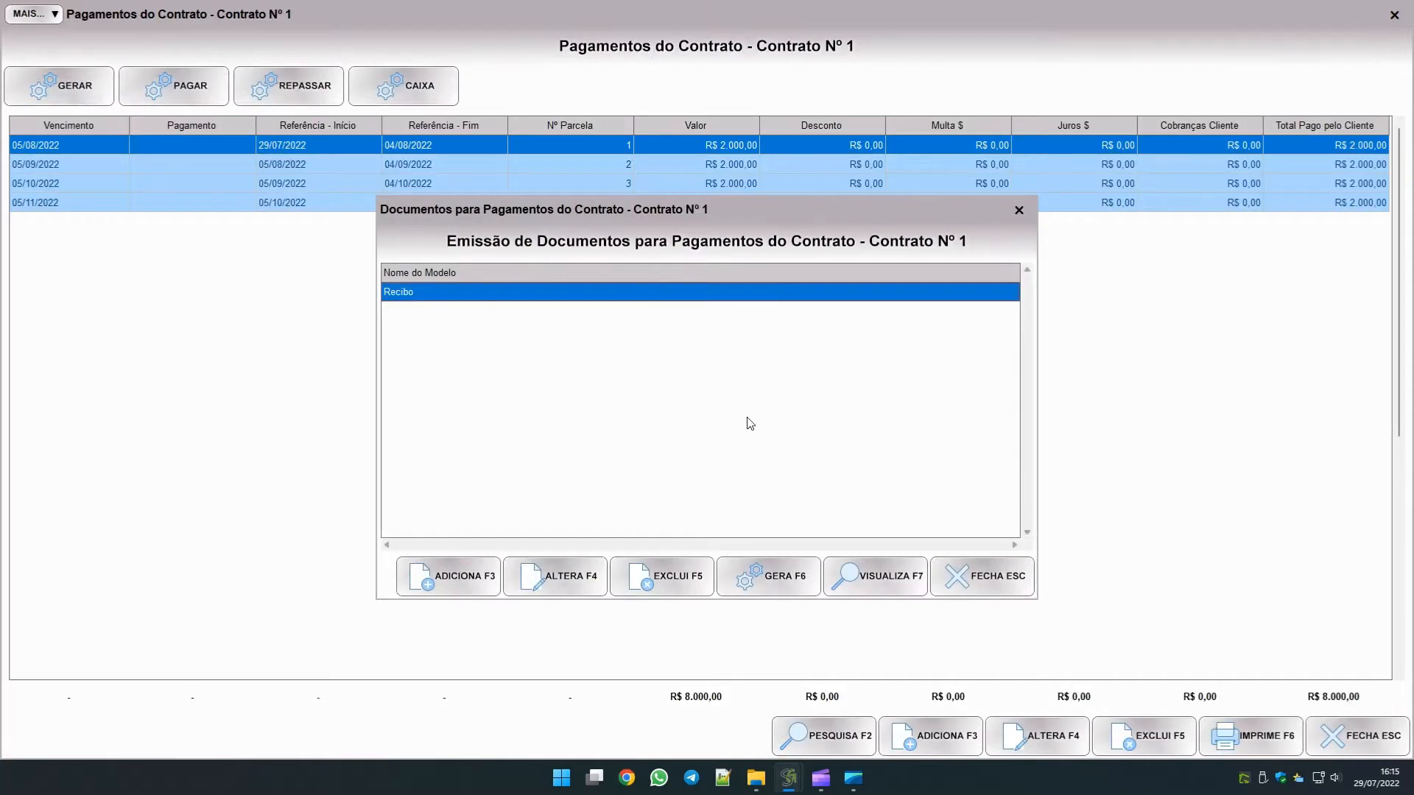
Leave the contract's payments and open the custom document models for the selected contract.
click(985, 576)
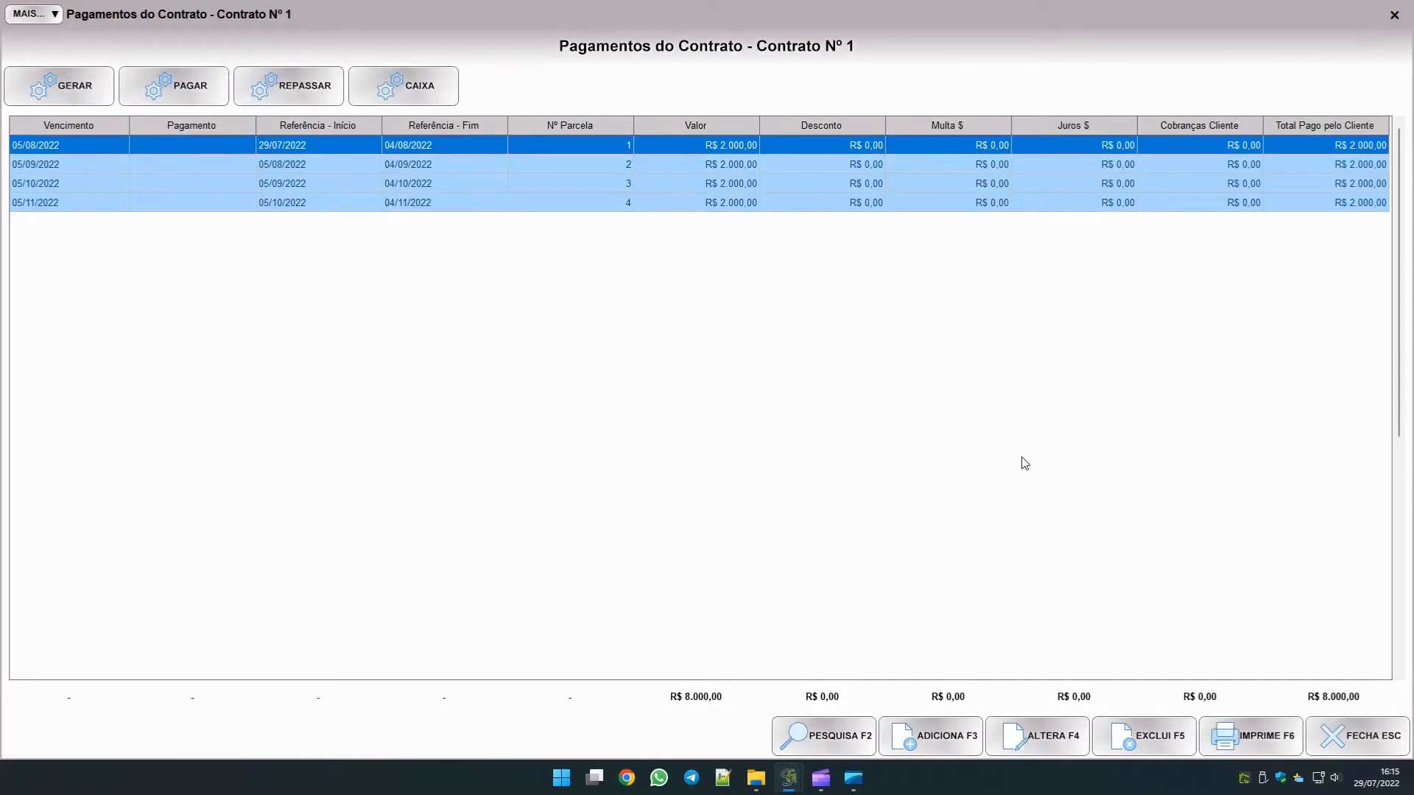
click(1354, 735)
click(1260, 741)
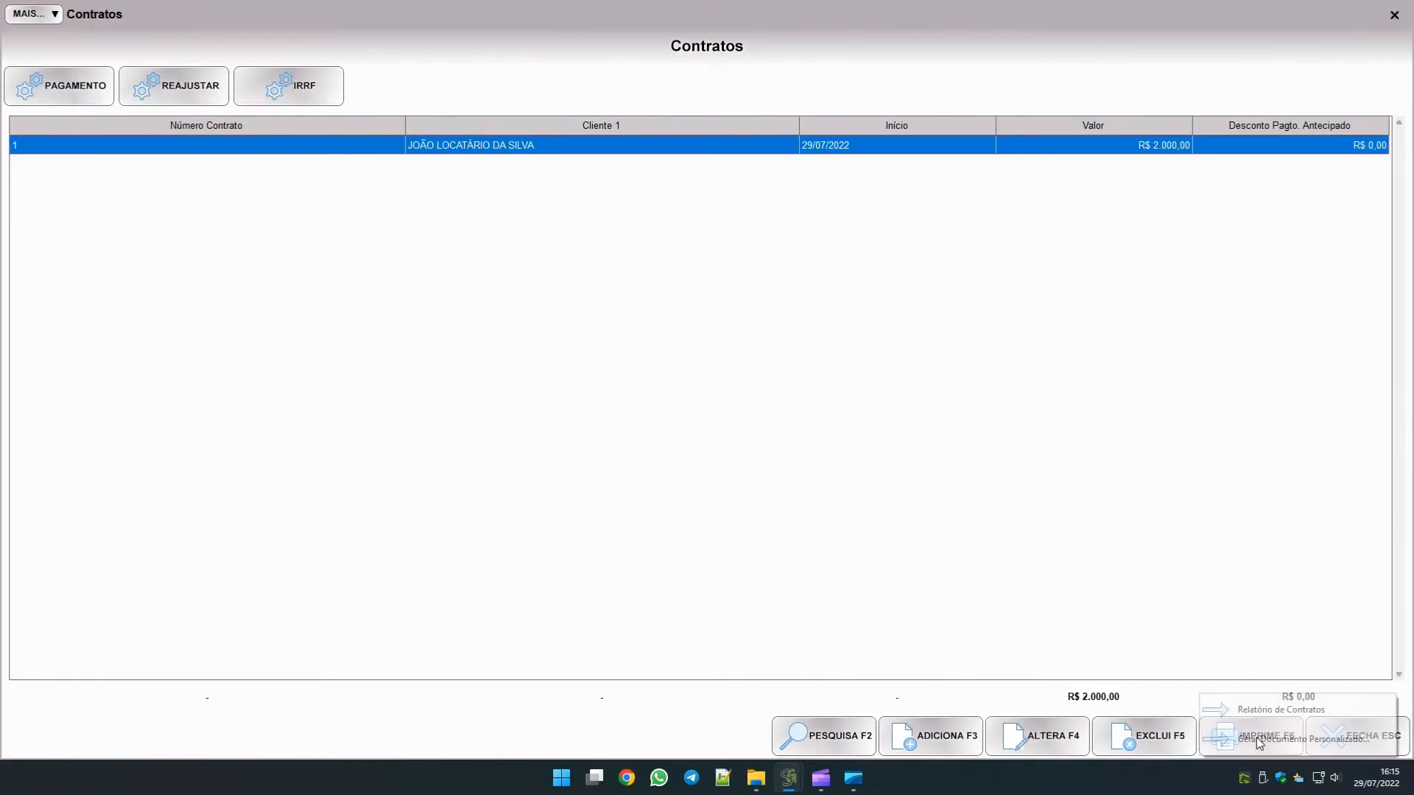
click(1262, 734)
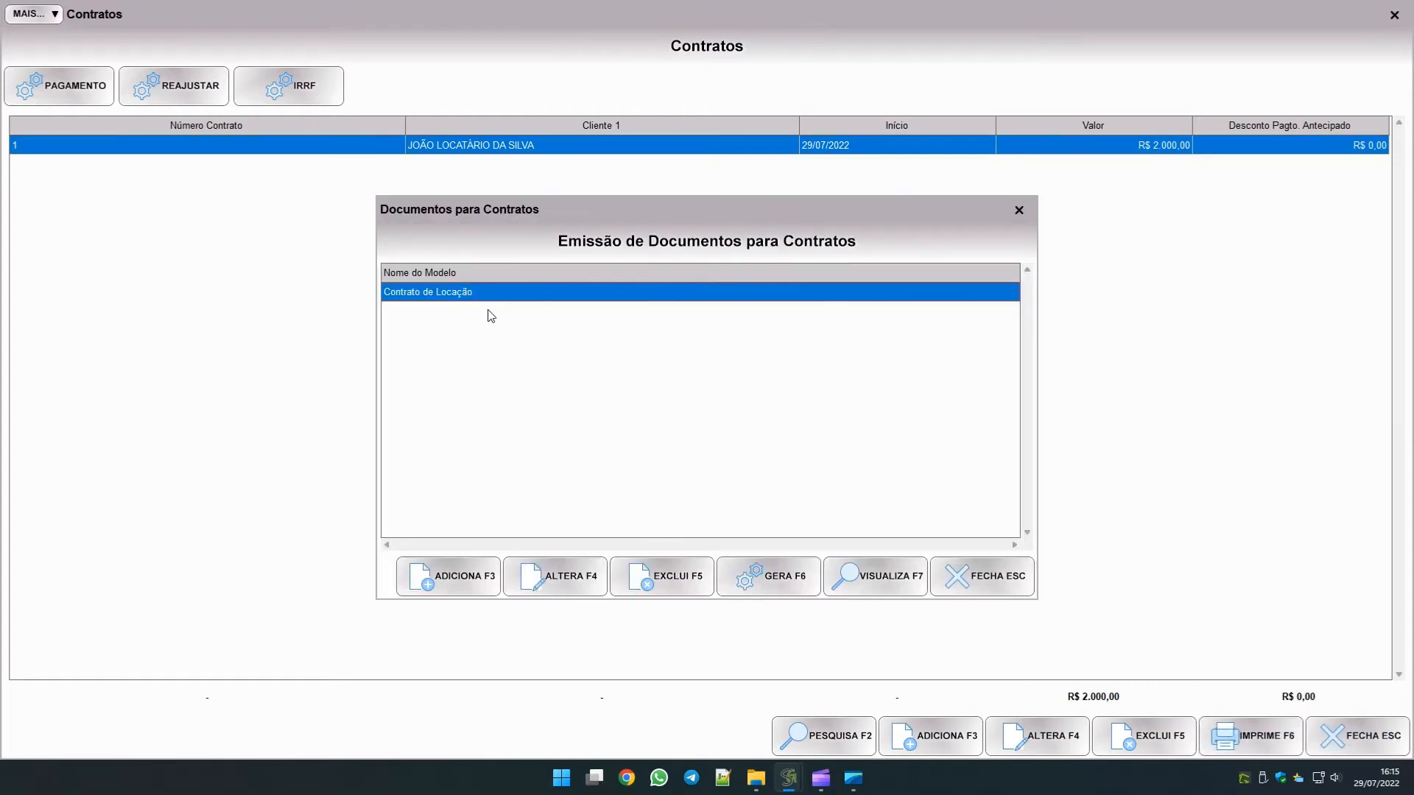